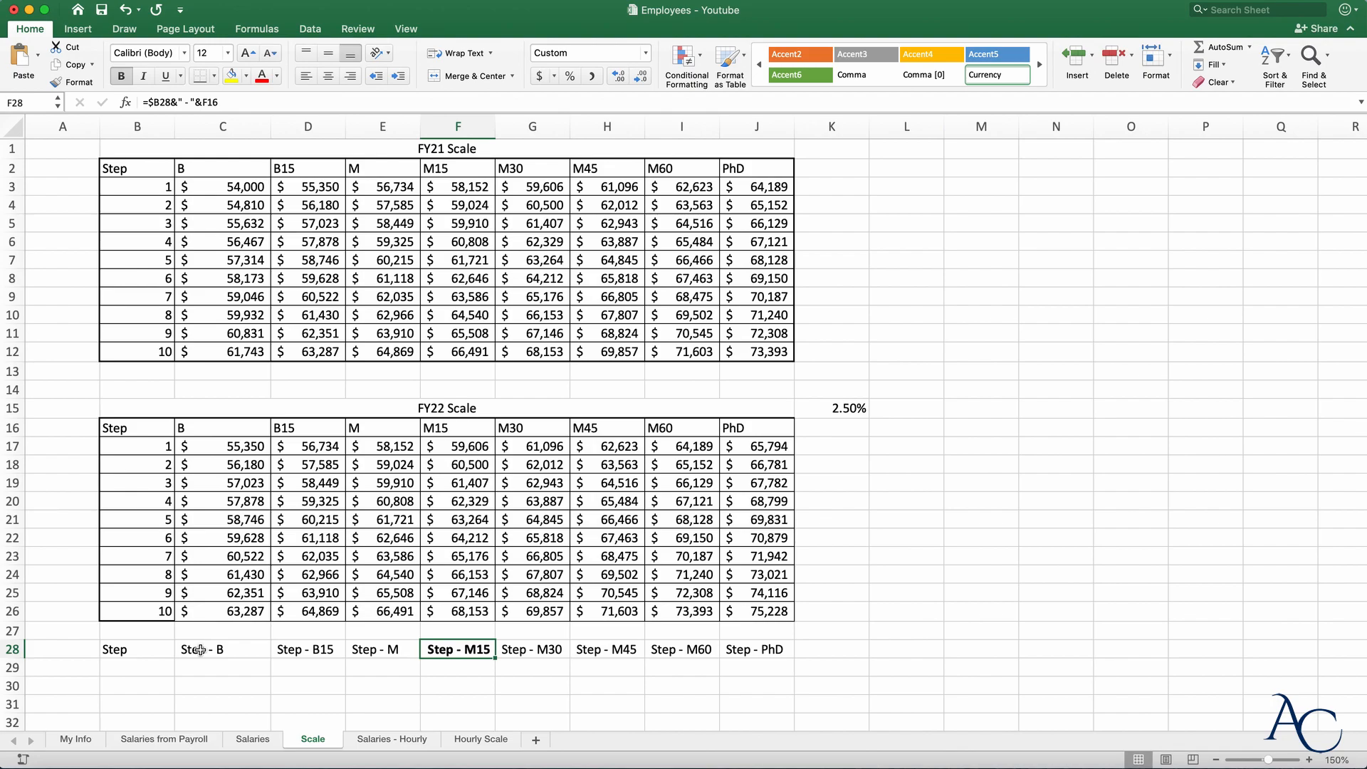
# - Open the Salaries sheet tab that holds the staff table
pyautogui.click(253, 740)
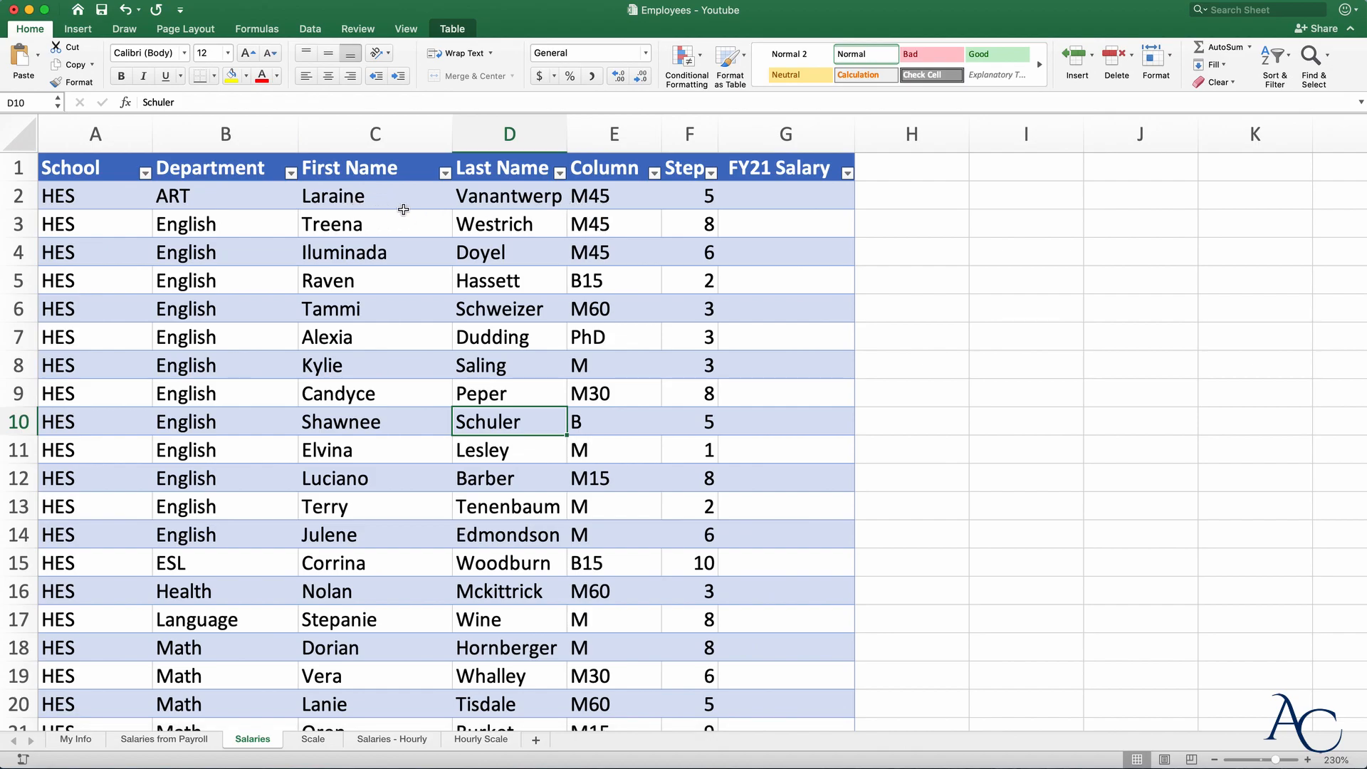
# - Insert an empty column E right after Last Name, before Column
pyautogui.click(614, 133)
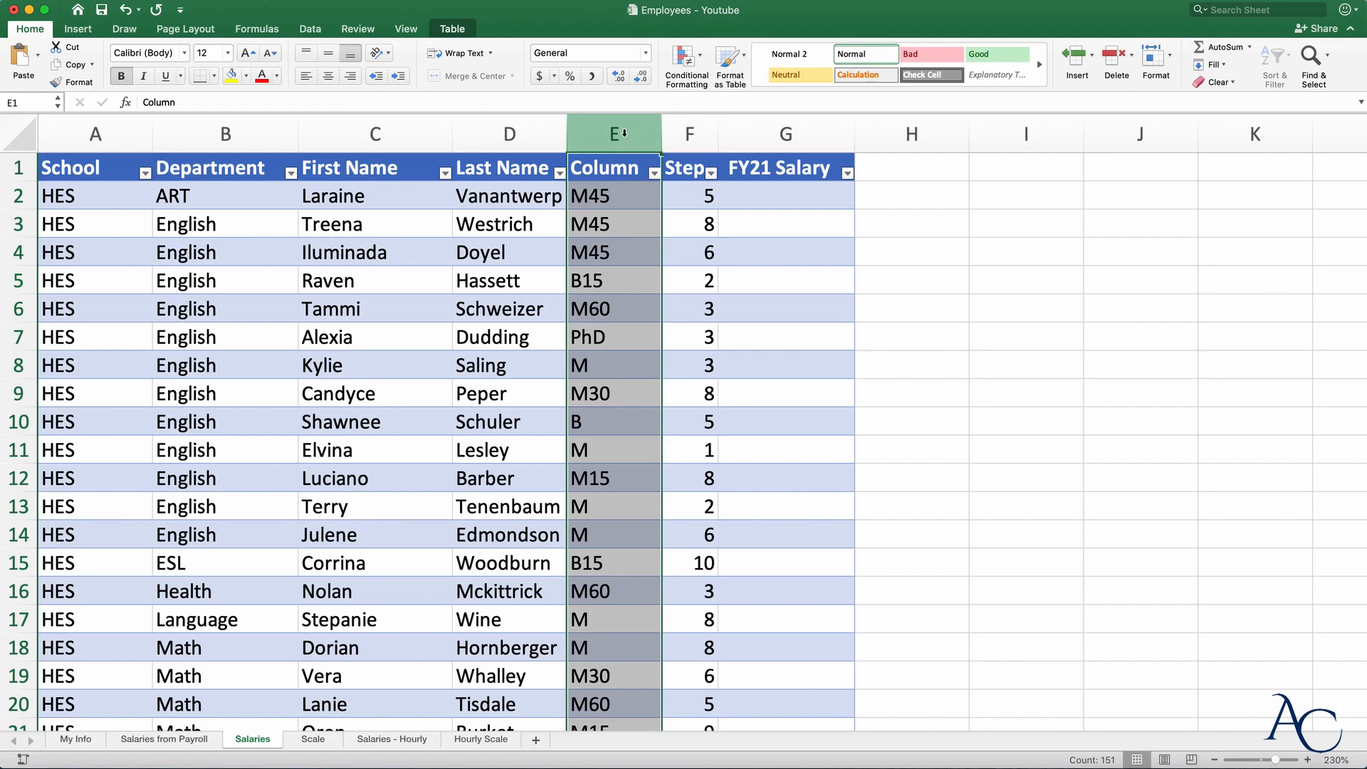
pyautogui.rightClick(613, 242)
pyautogui.click(654, 319)
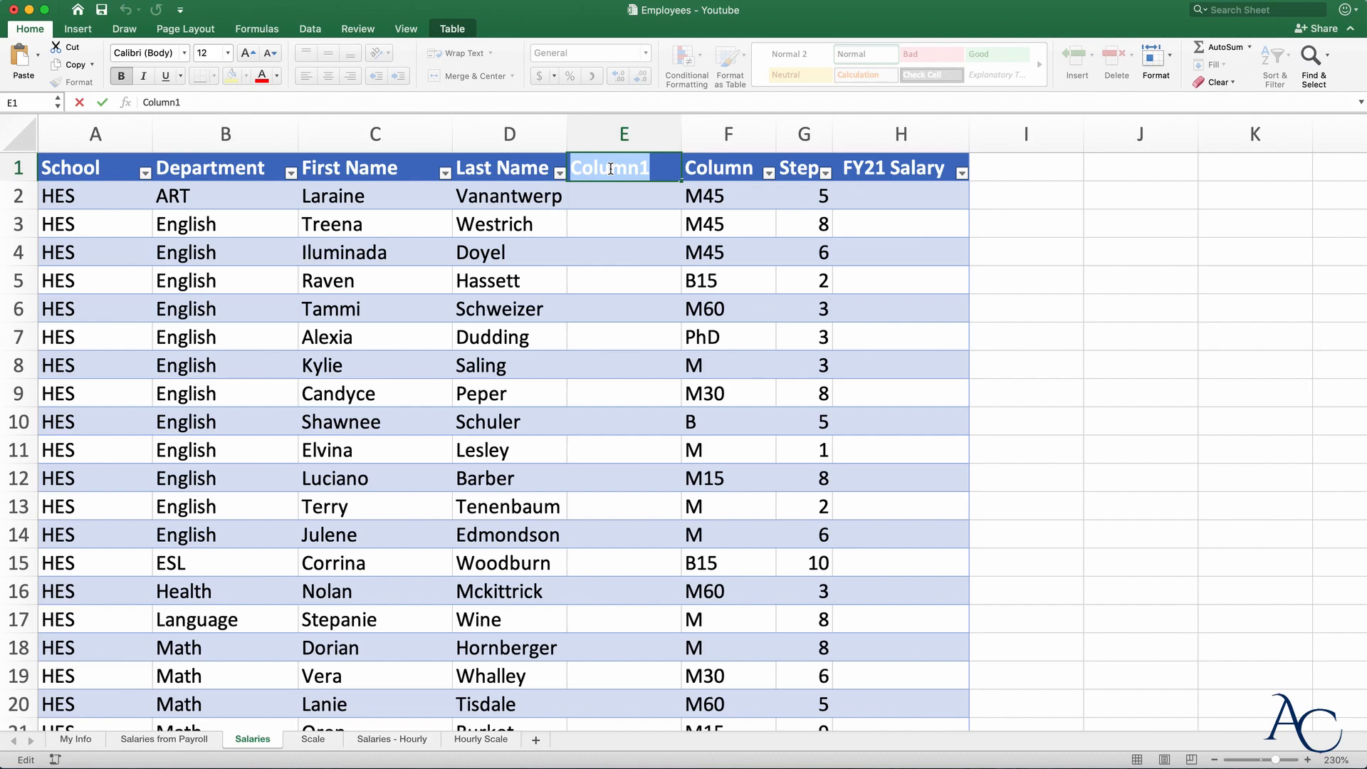
# - Title column E 'Full name Proper' and widen the column
pyautogui.write('F')
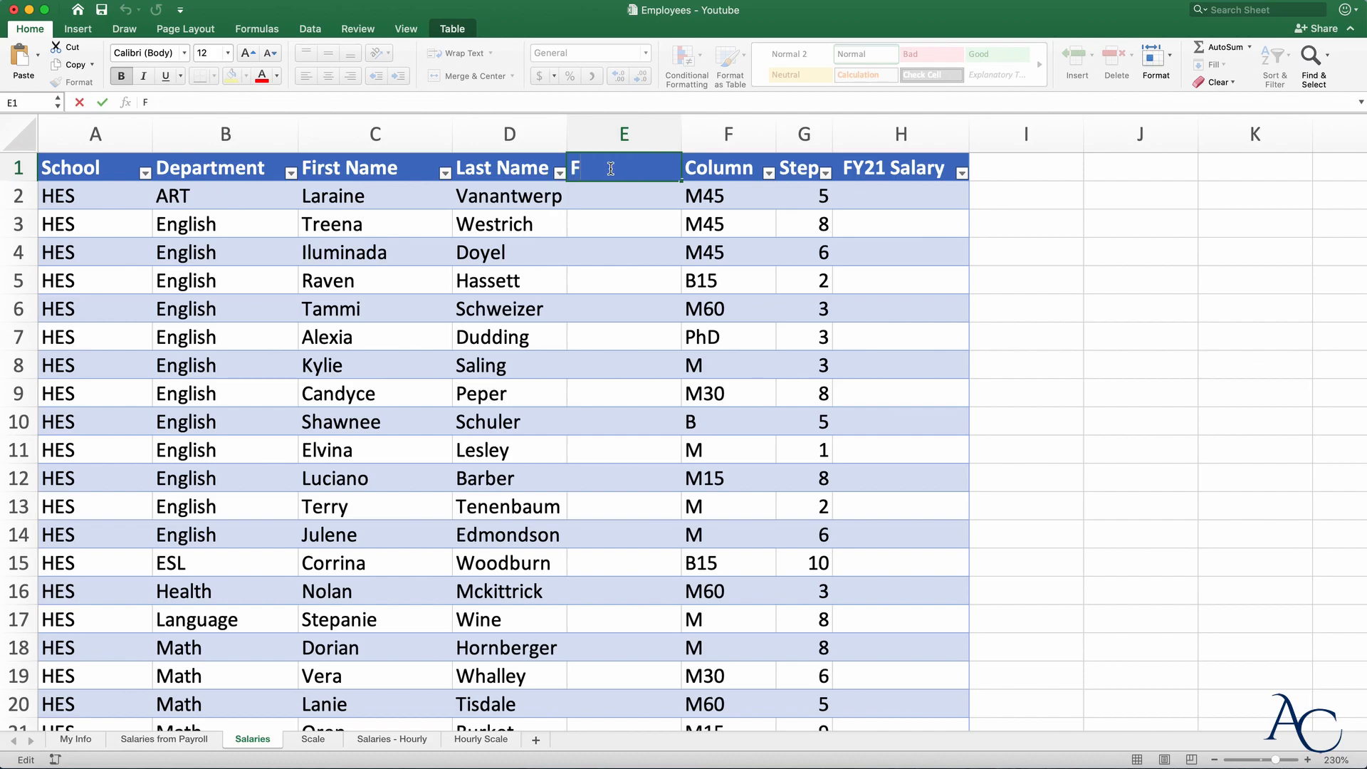
pyautogui.write('ull name')
pyautogui.press('Return')
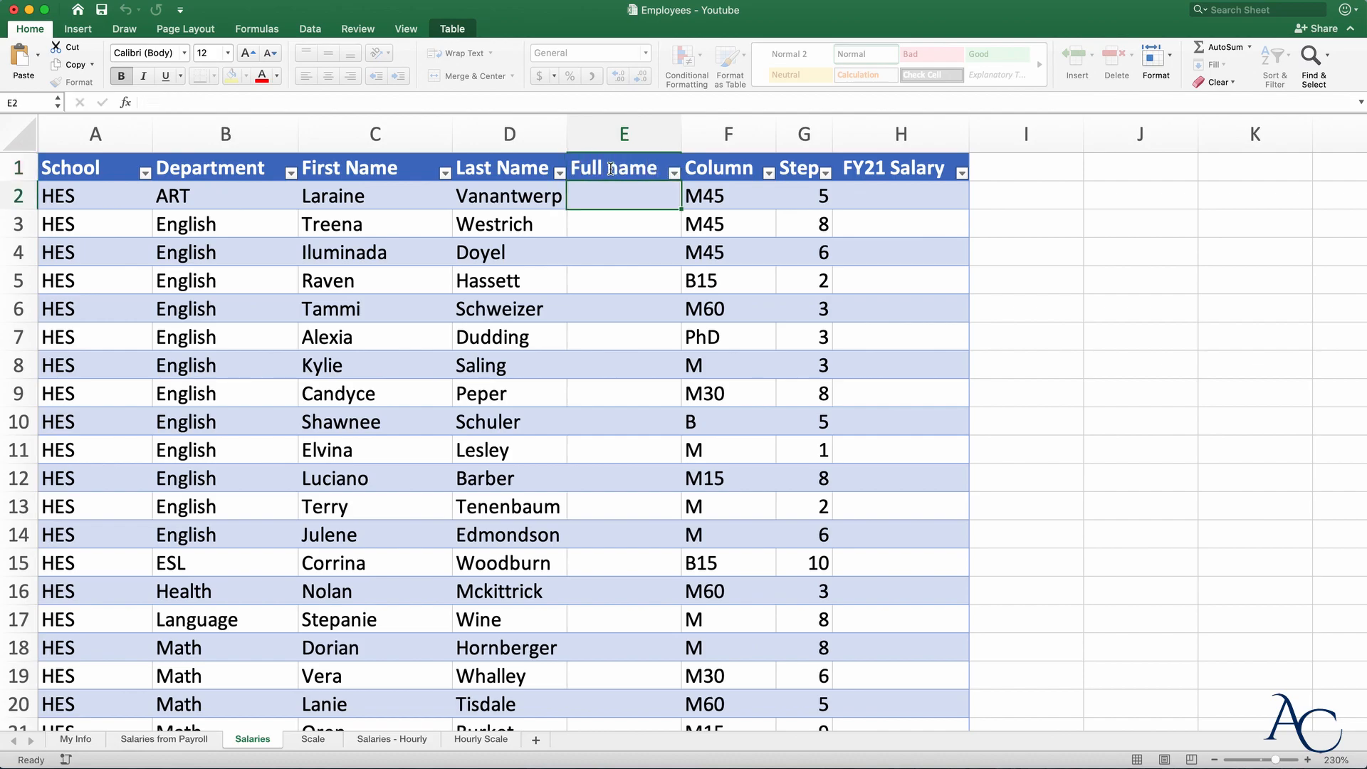
pyautogui.moveTo(675, 149); pyautogui.dragTo(809, 135)
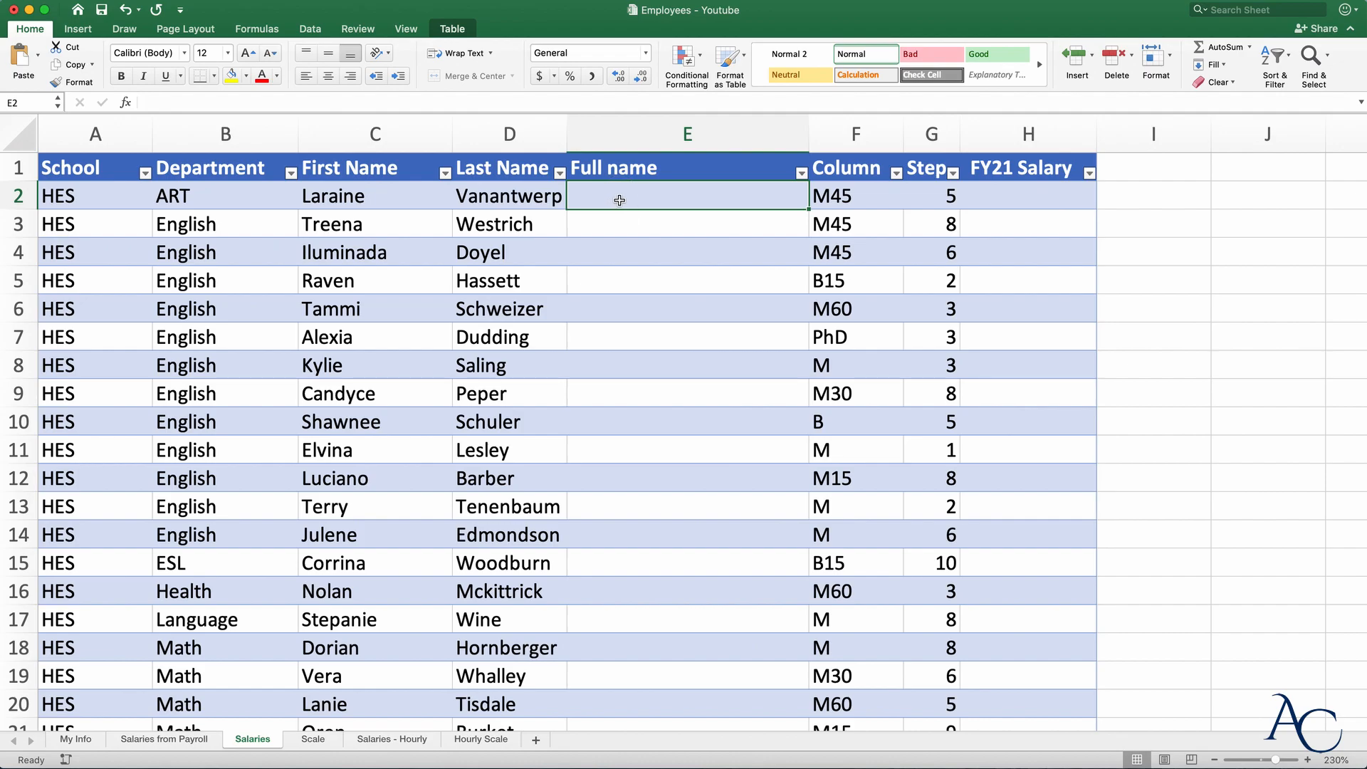
pyautogui.doubleClick(683, 169)
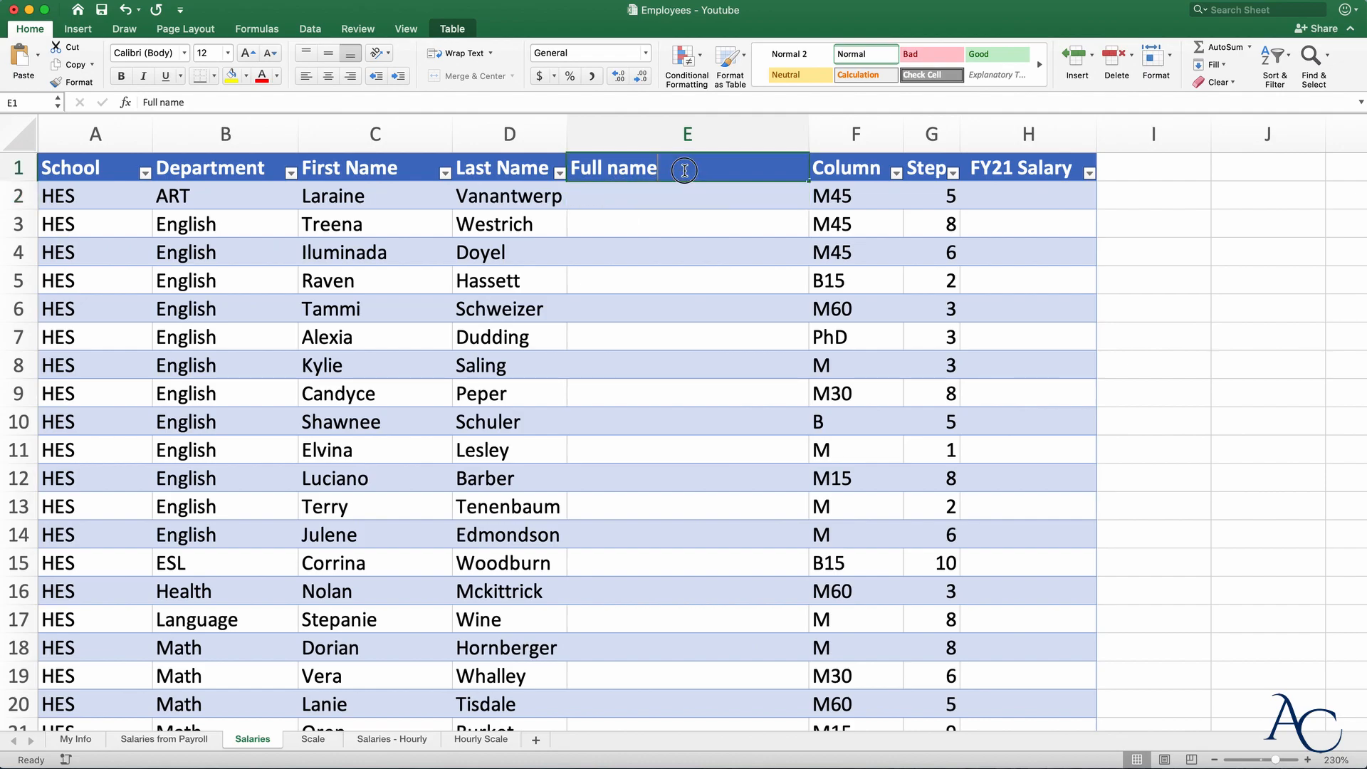
pyautogui.write('Proper')
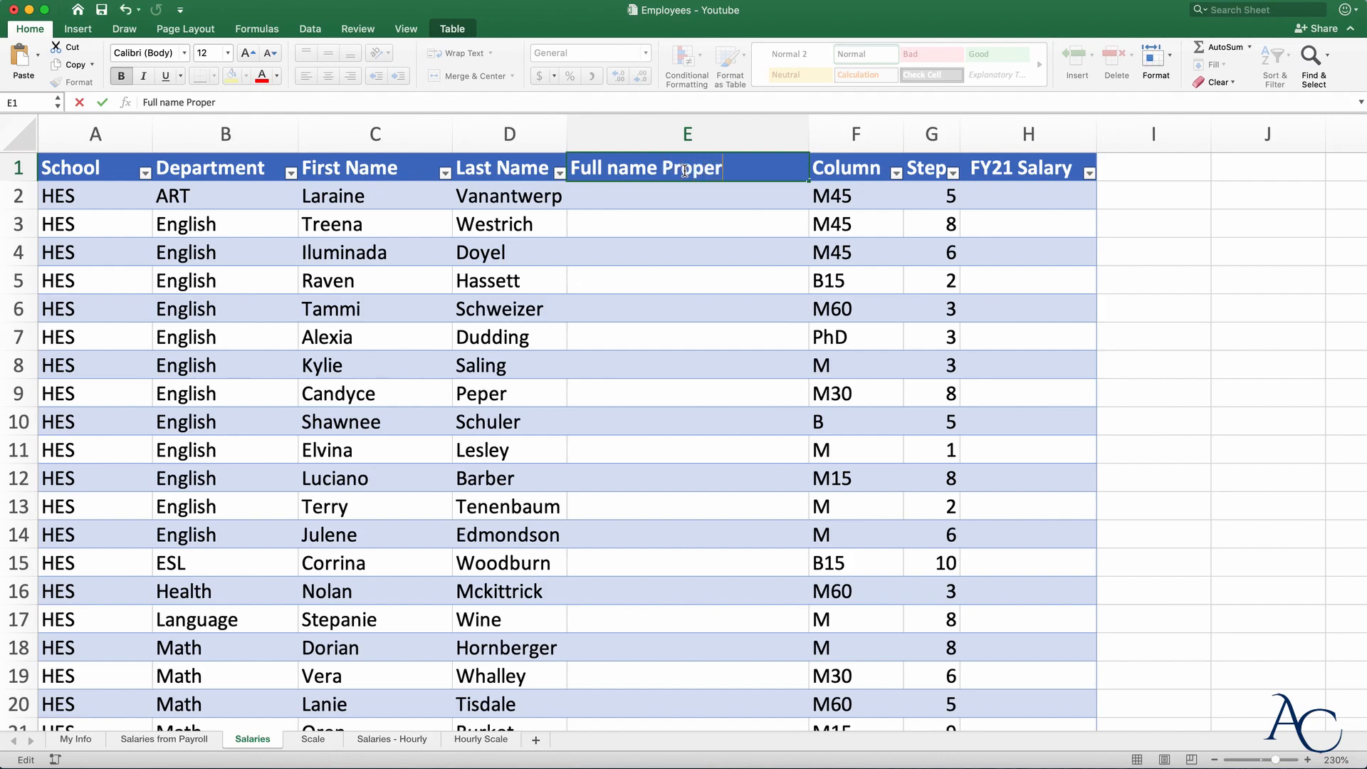
pyautogui.press('Return')
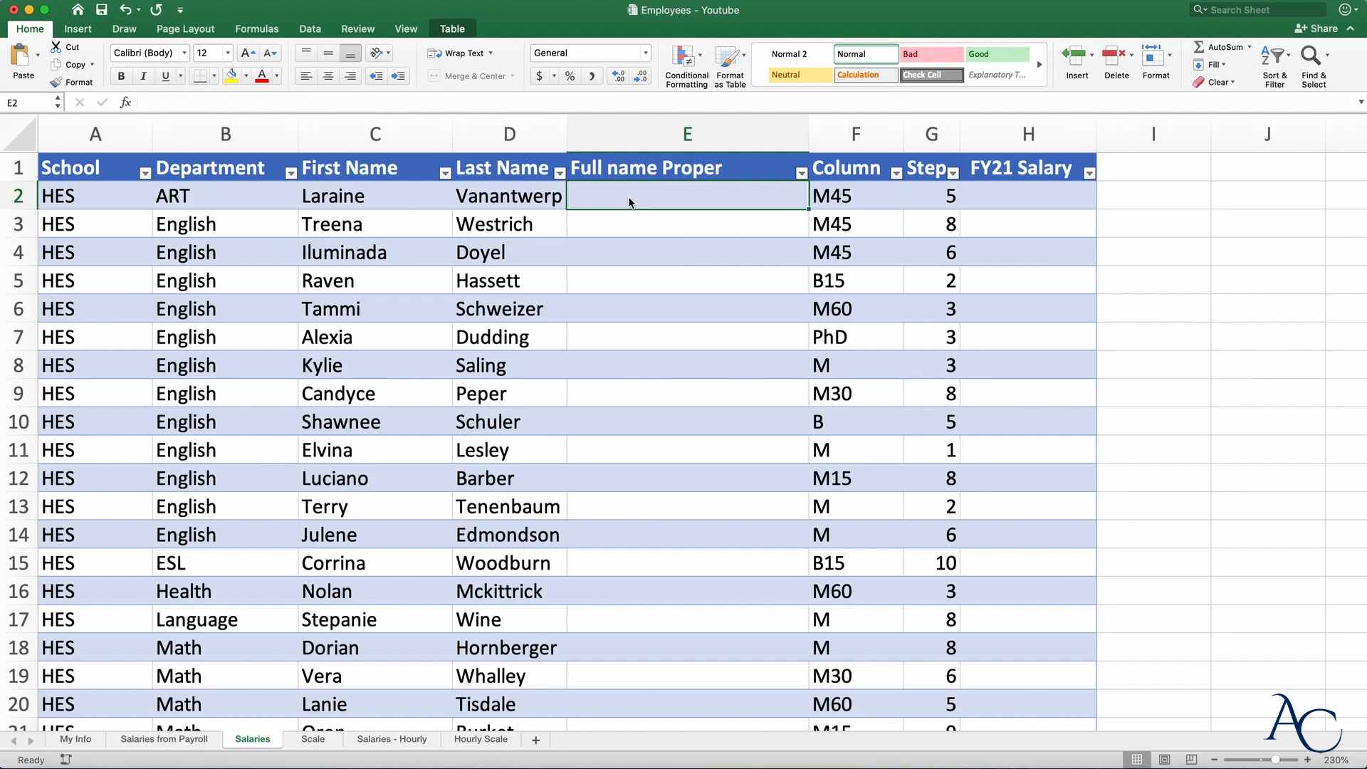
pyautogui.write('=')
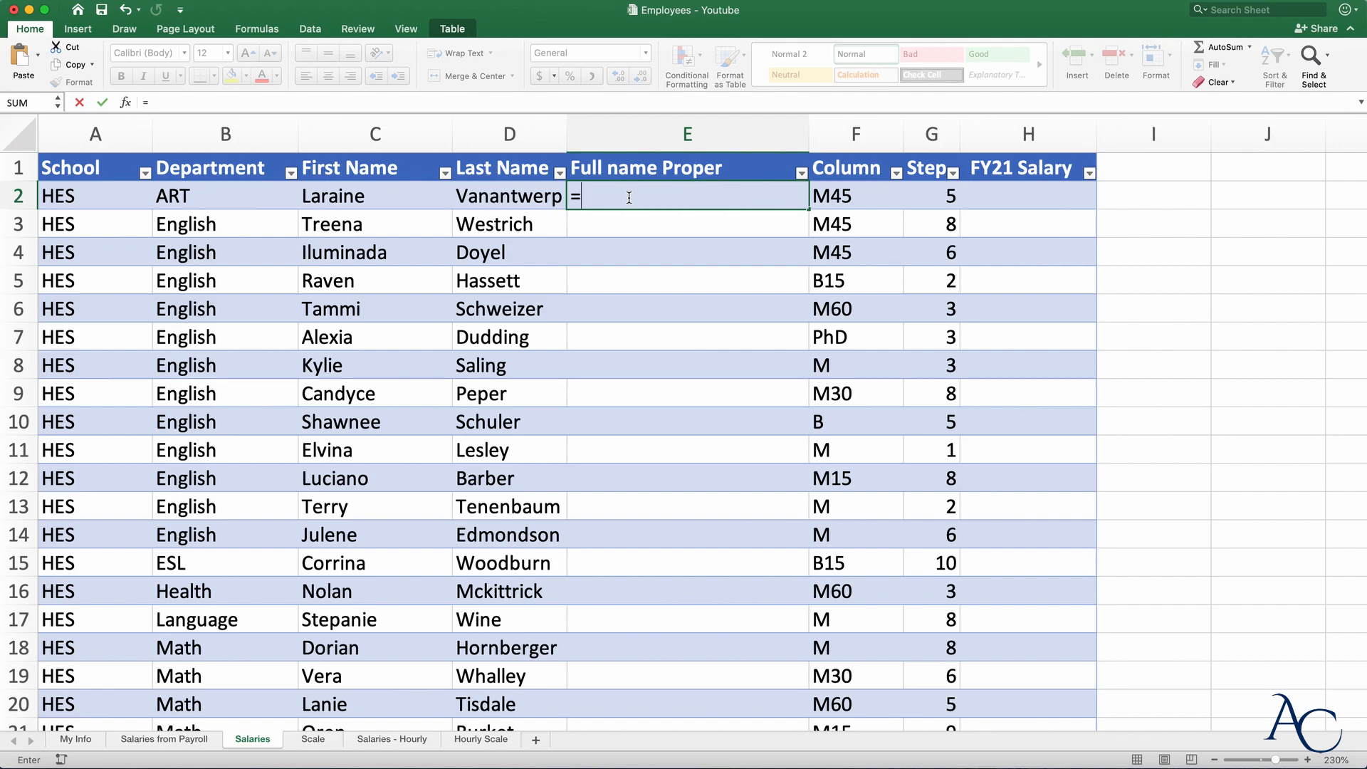
# - Join First Name & Last Name in E2, auto-filling the whole column
pyautogui.click(336, 198)
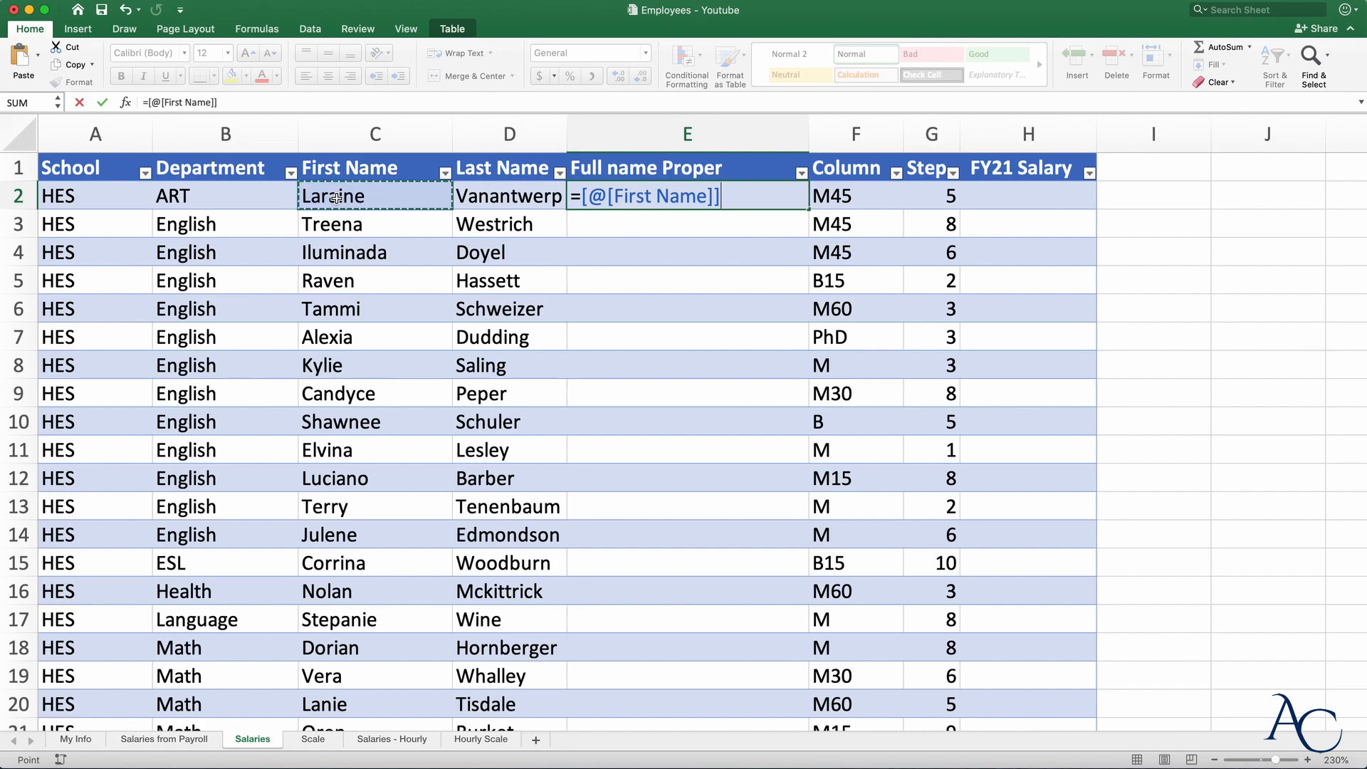
pyautogui.write('&')
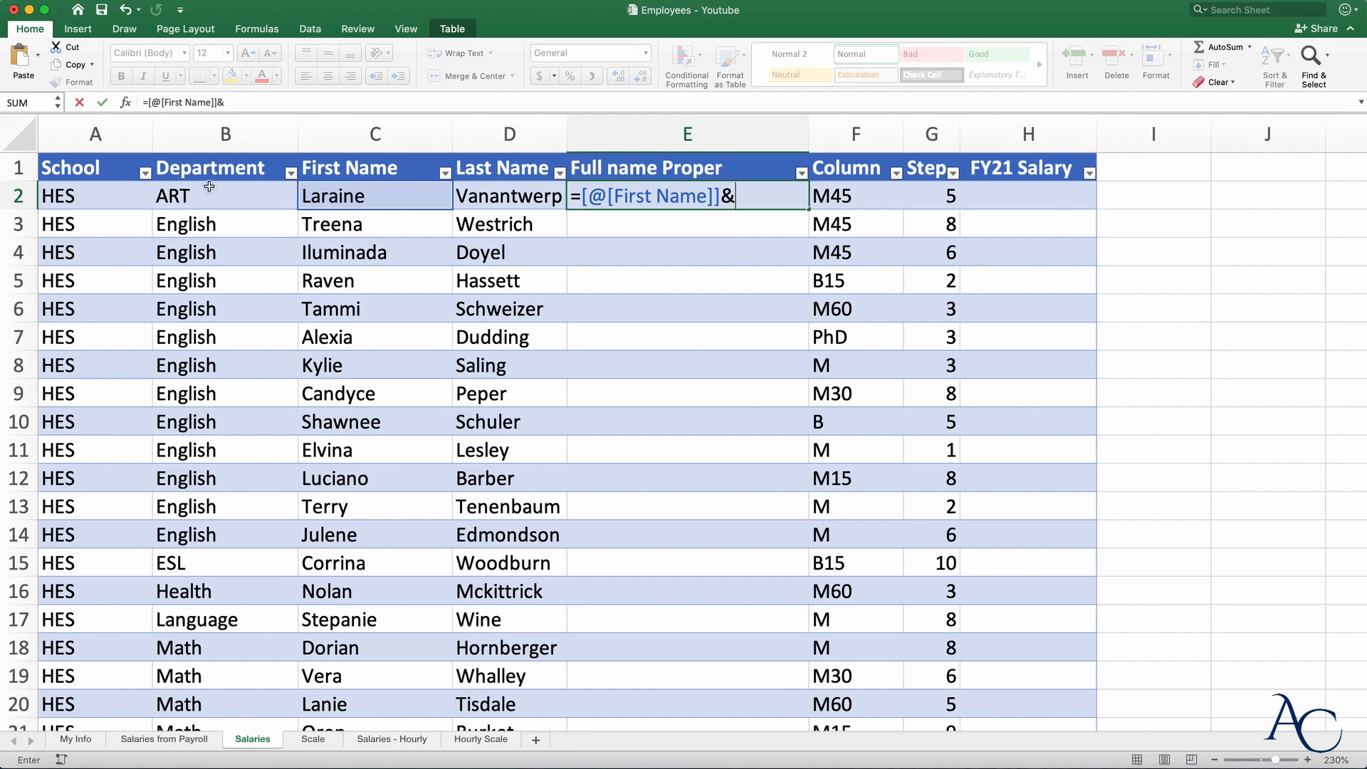
pyautogui.click(518, 198)
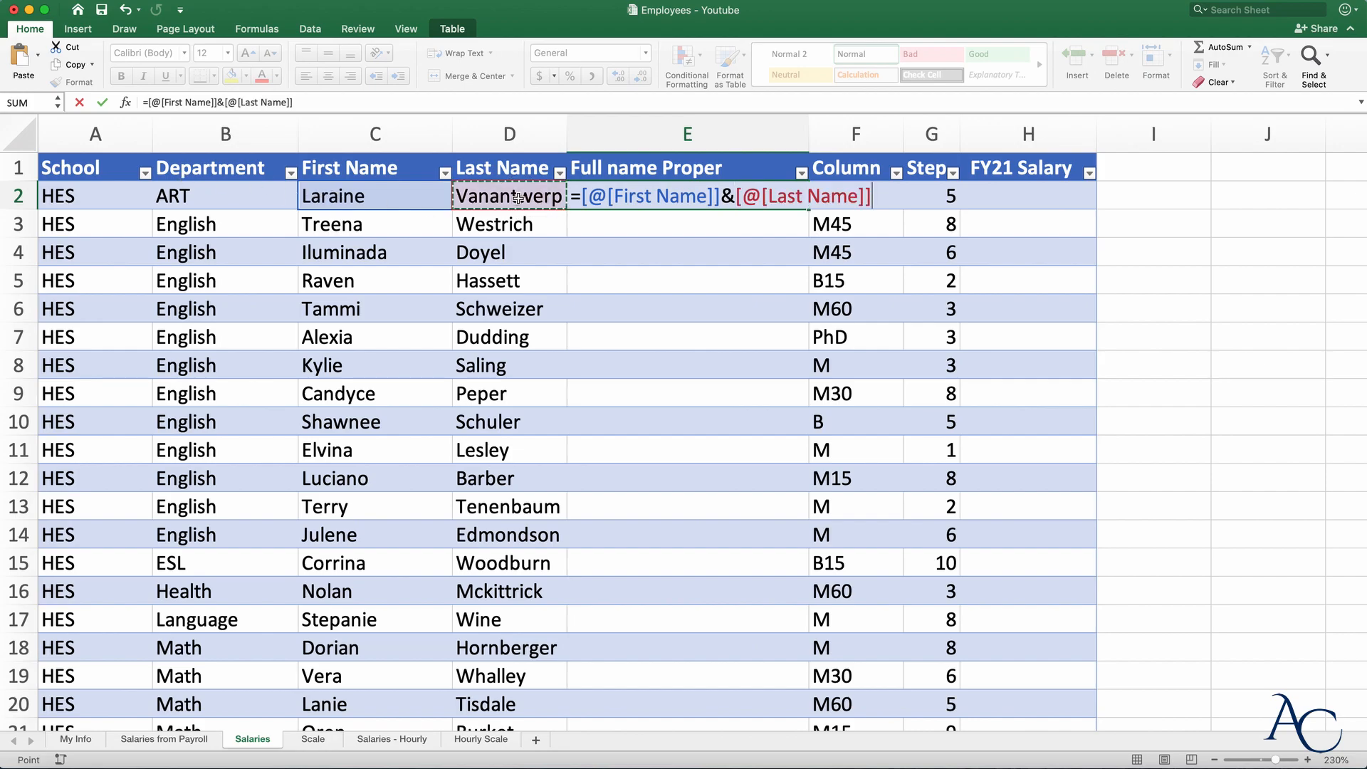
pyautogui.press('Return')
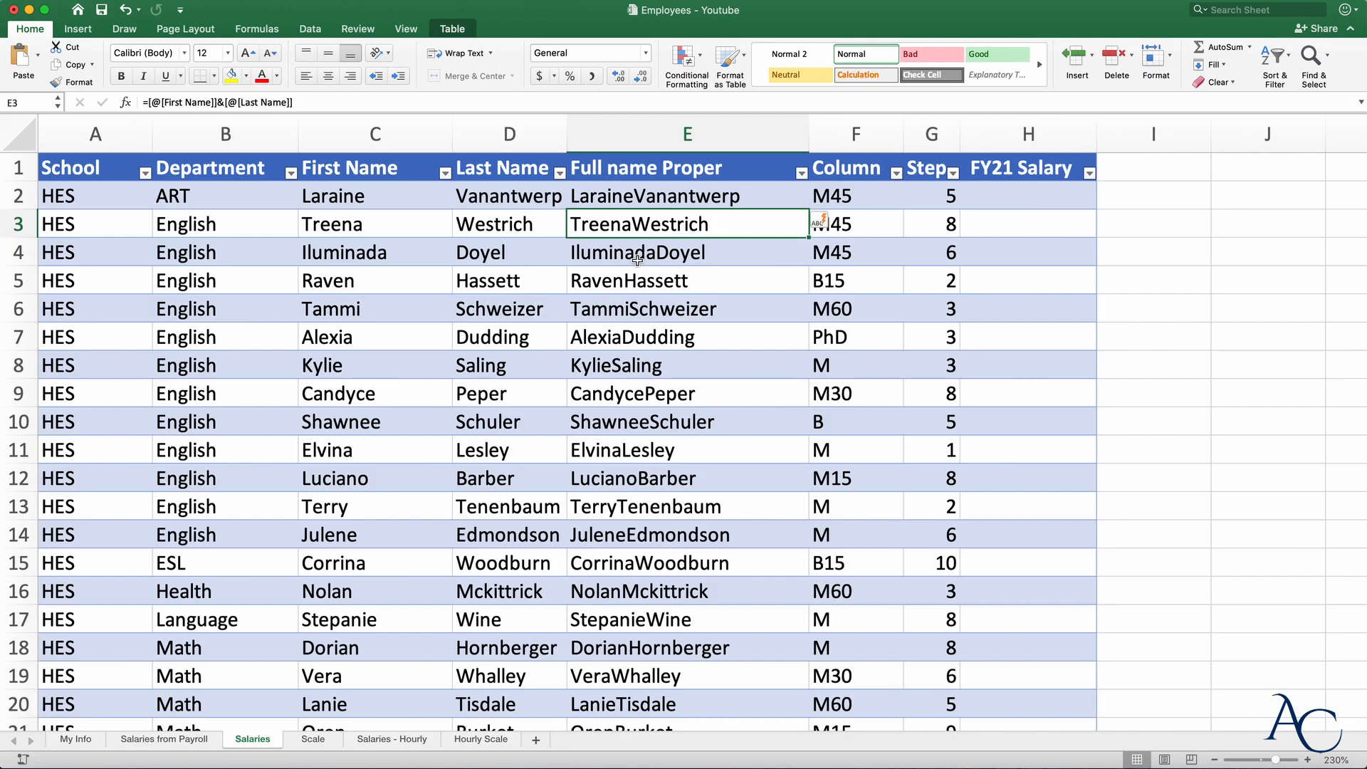
# - Confirm the joined names reach row 151, then begin a new formula in E2
pyautogui.scroll(-20, 637, 261)
pyautogui.scroll(12, 637, 261)
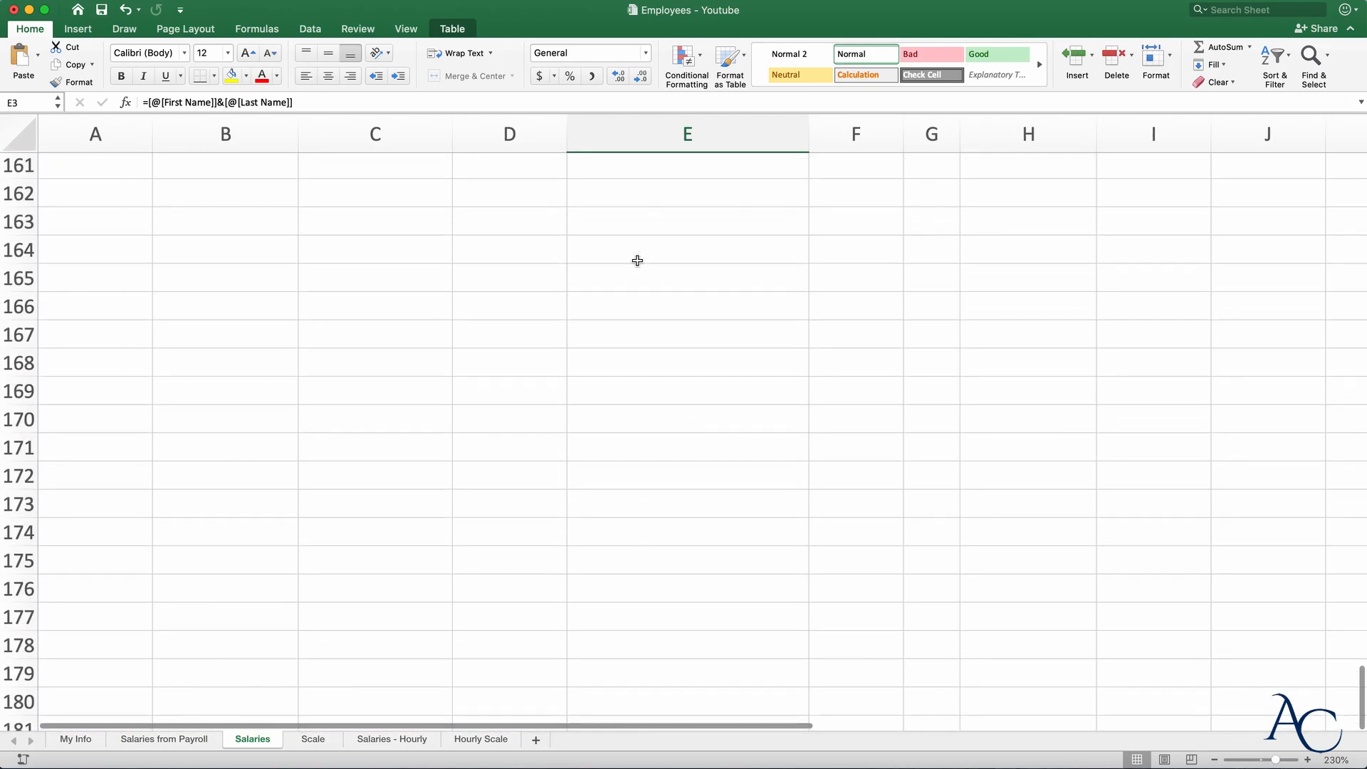
pyautogui.scroll(8, 637, 260)
pyautogui.scroll(-5, 637, 260)
pyautogui.scroll(-5, 637, 260)
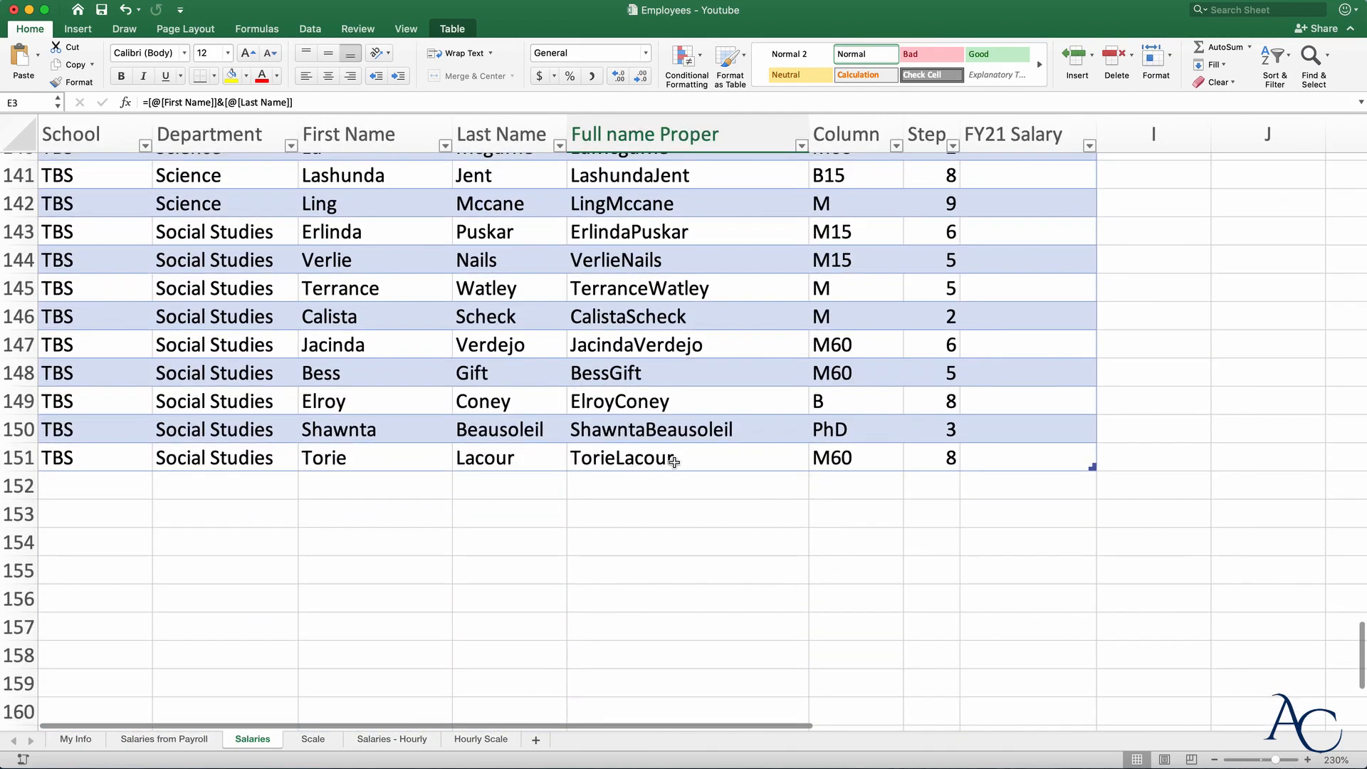
pyautogui.scroll(20, 752, 463)
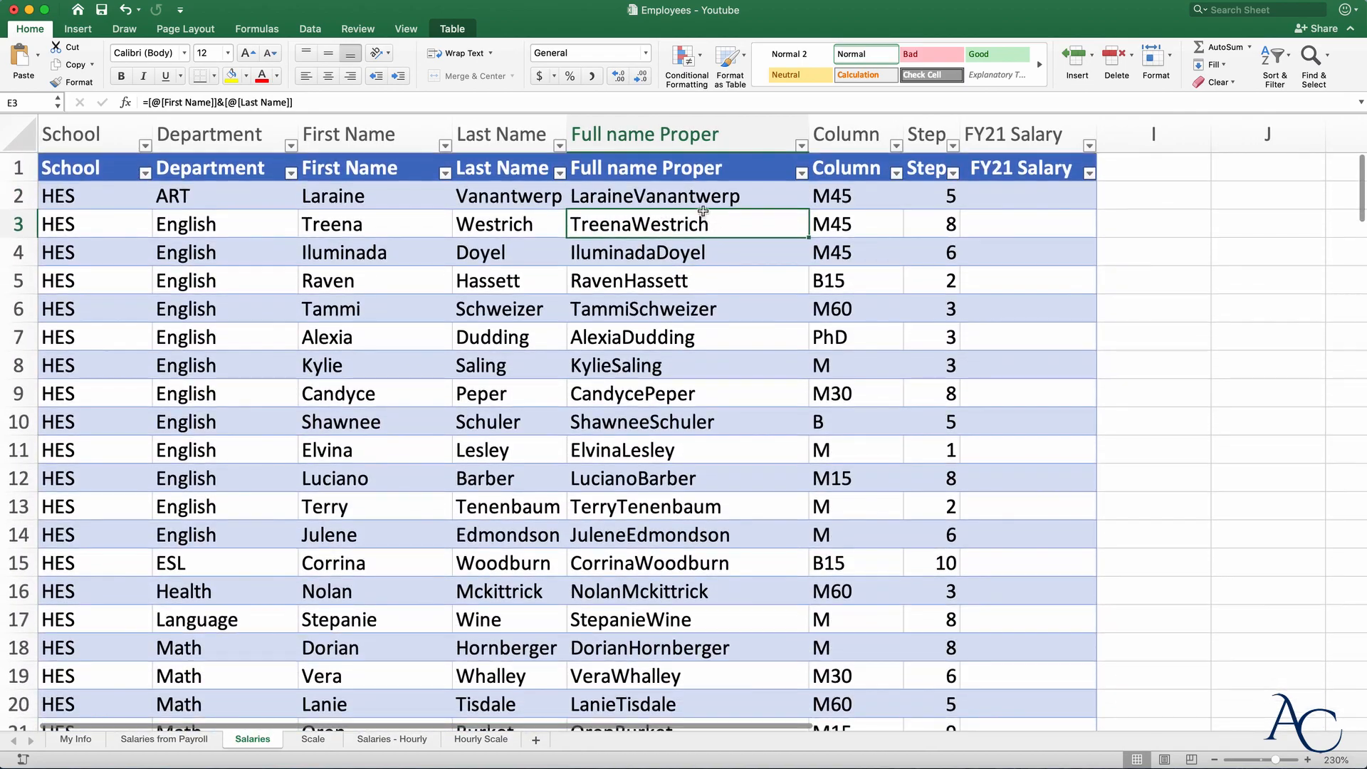
pyautogui.click(672, 198)
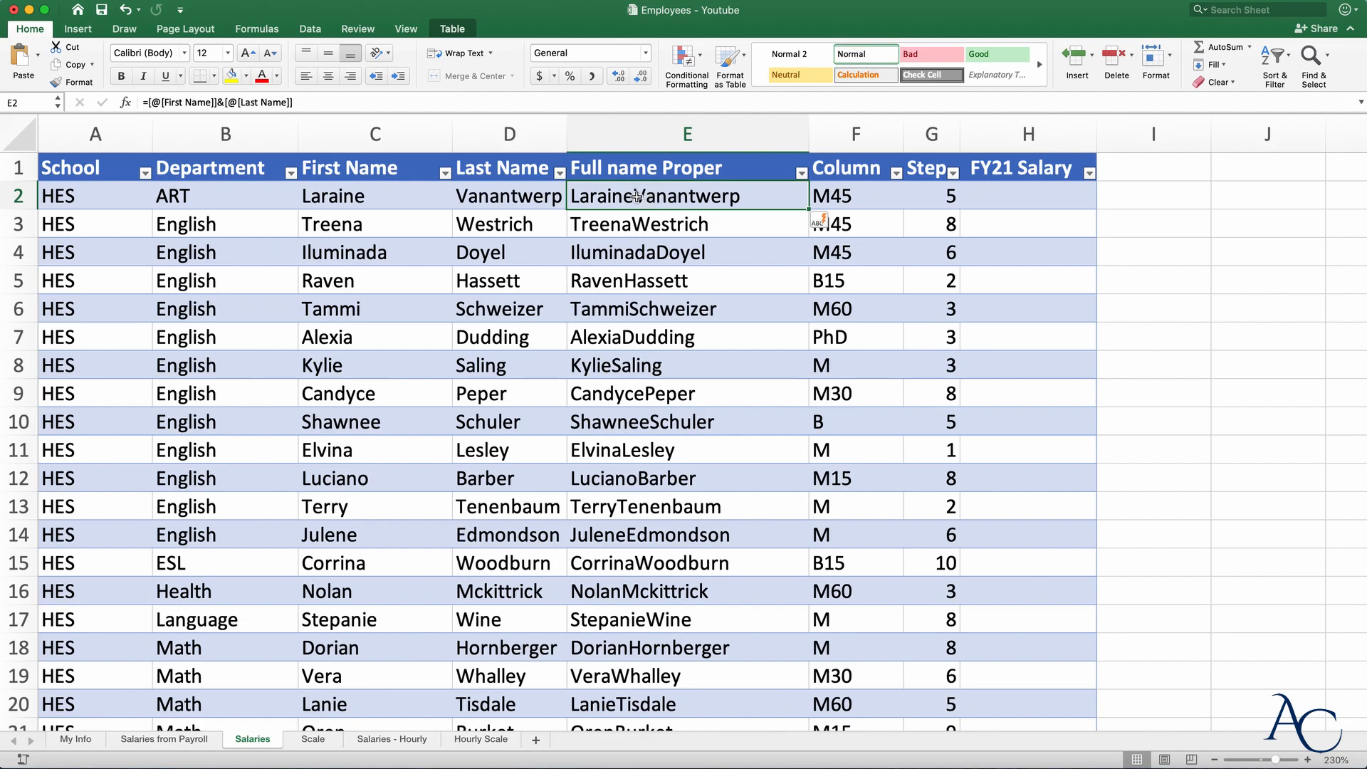
pyautogui.write('=')
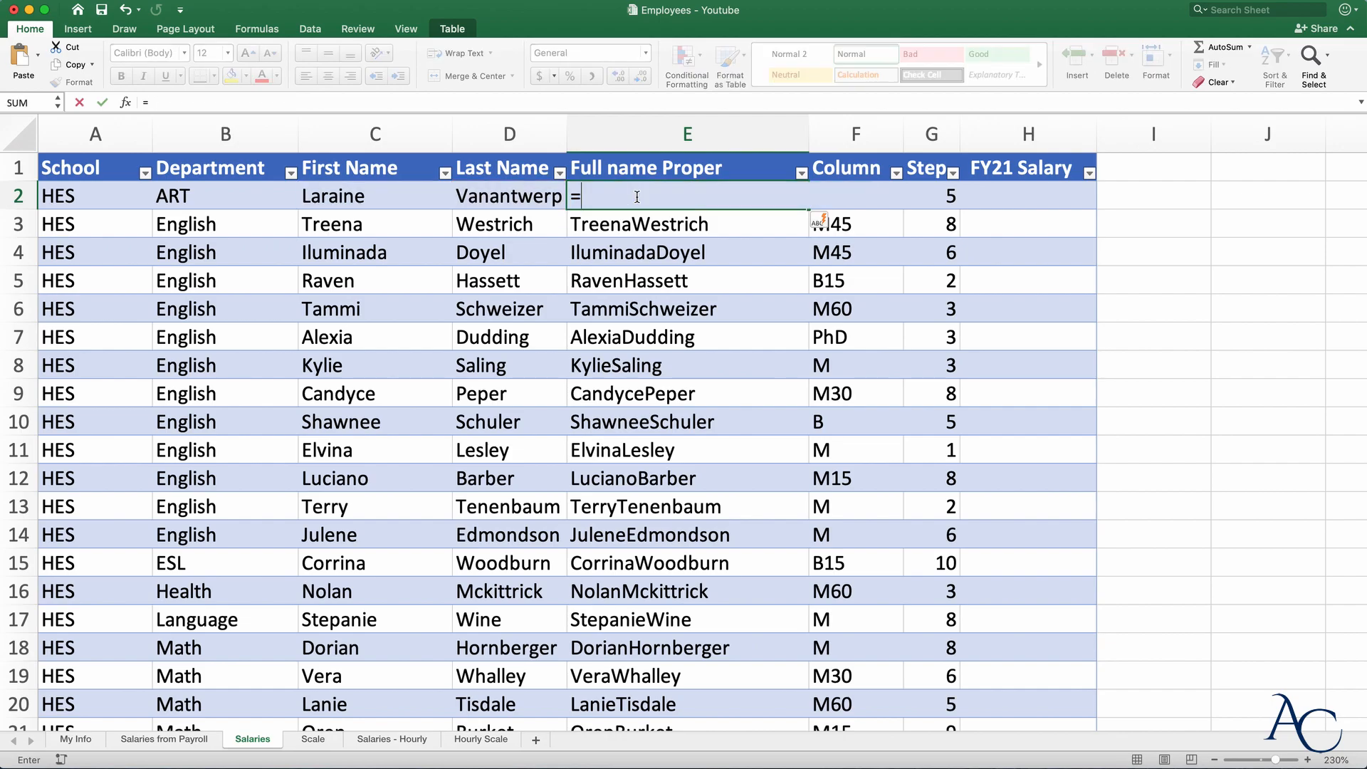
# - Rebuild E2 as First Name & " " & Last Name, filling the column
pyautogui.click(369, 194)
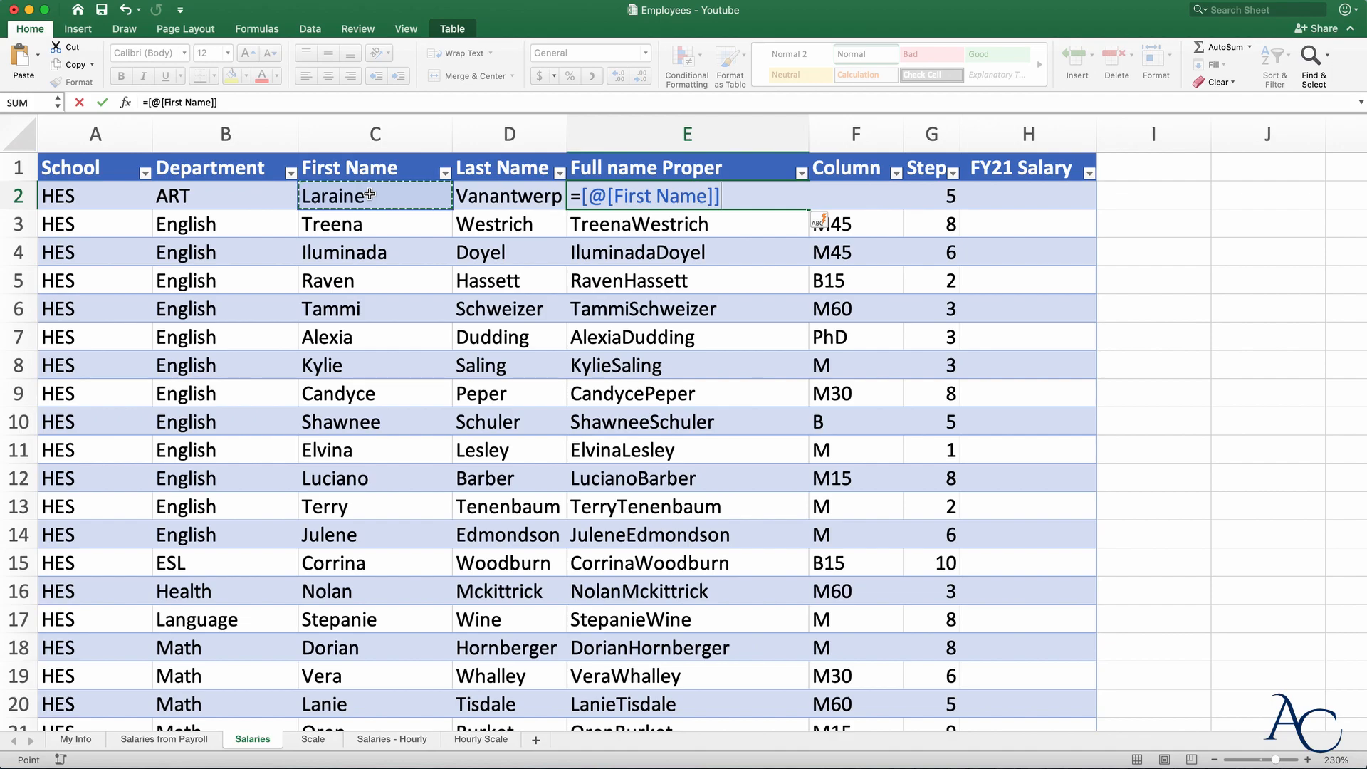
pyautogui.write('&')
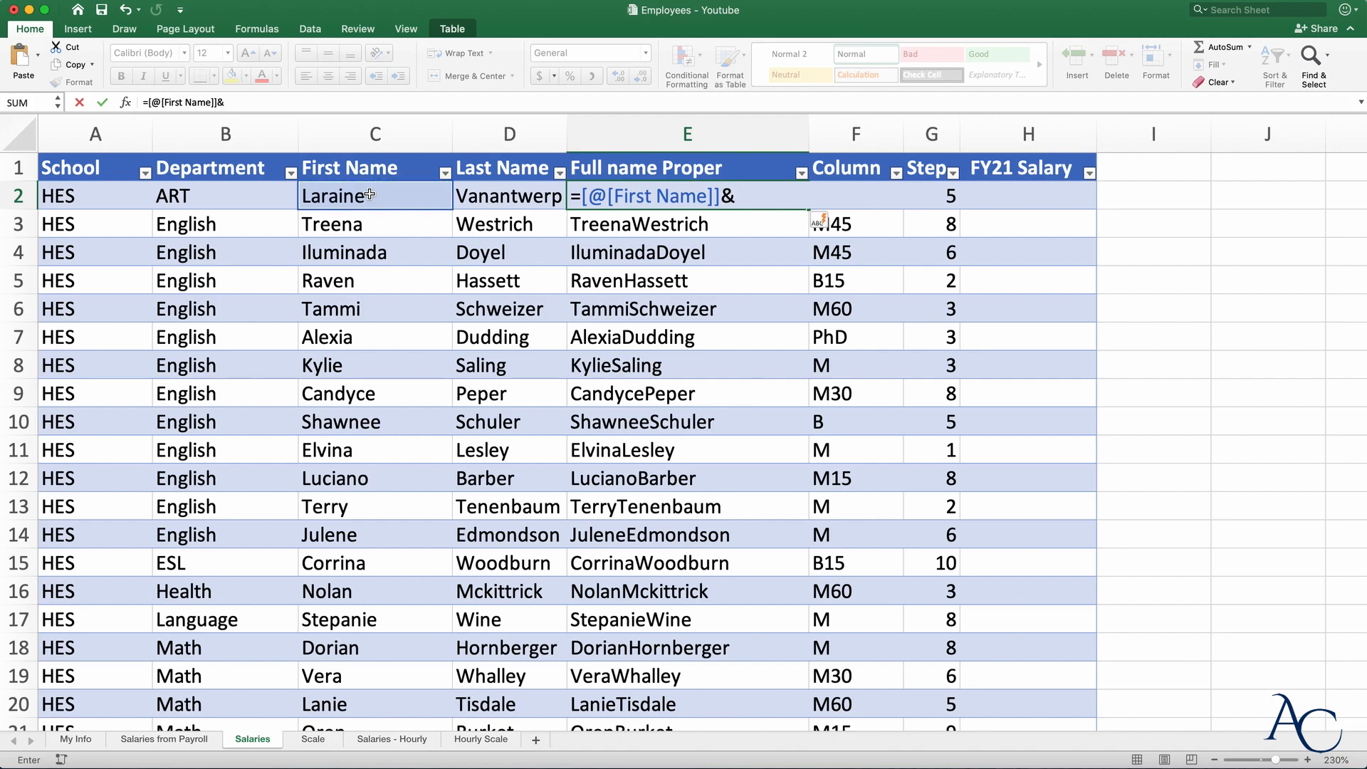
pyautogui.write('" "')
pyautogui.write('&')
pyautogui.click(511, 202)
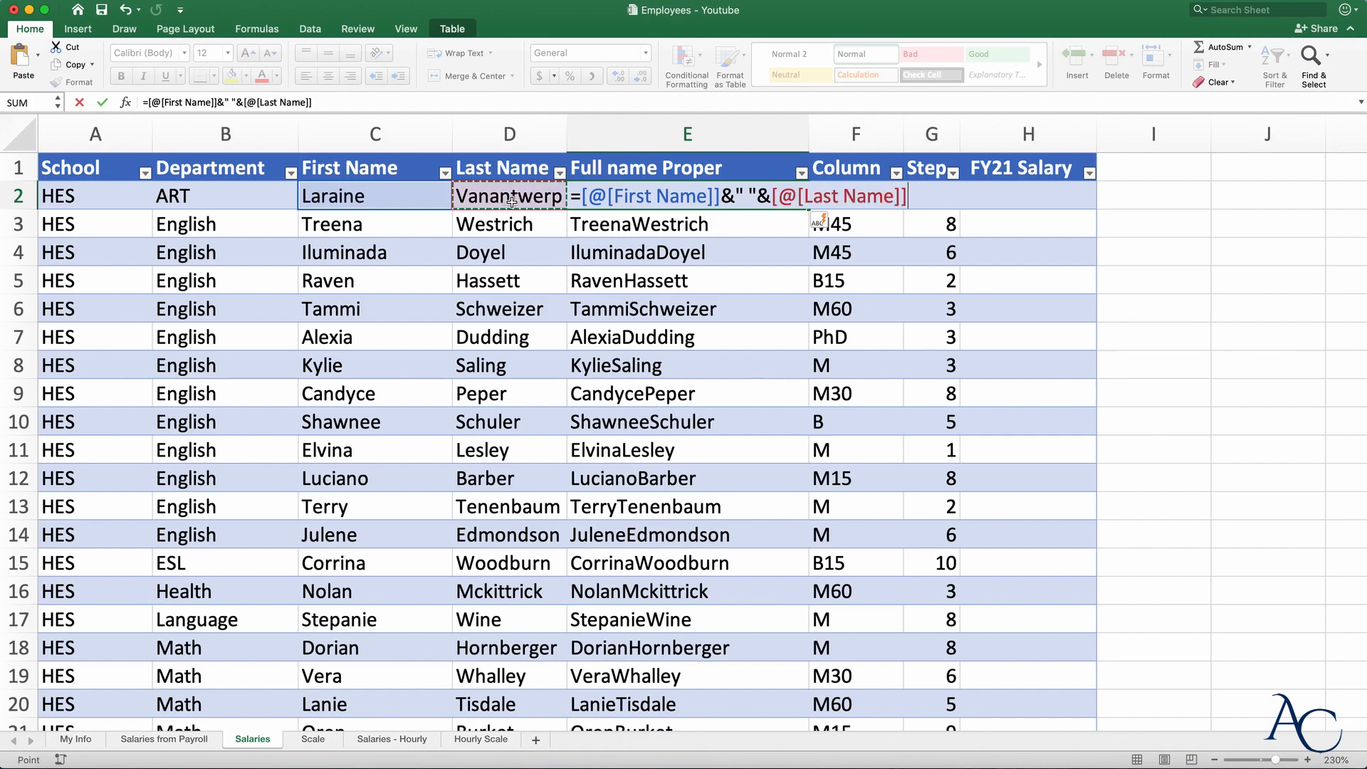
pyautogui.press('Return')
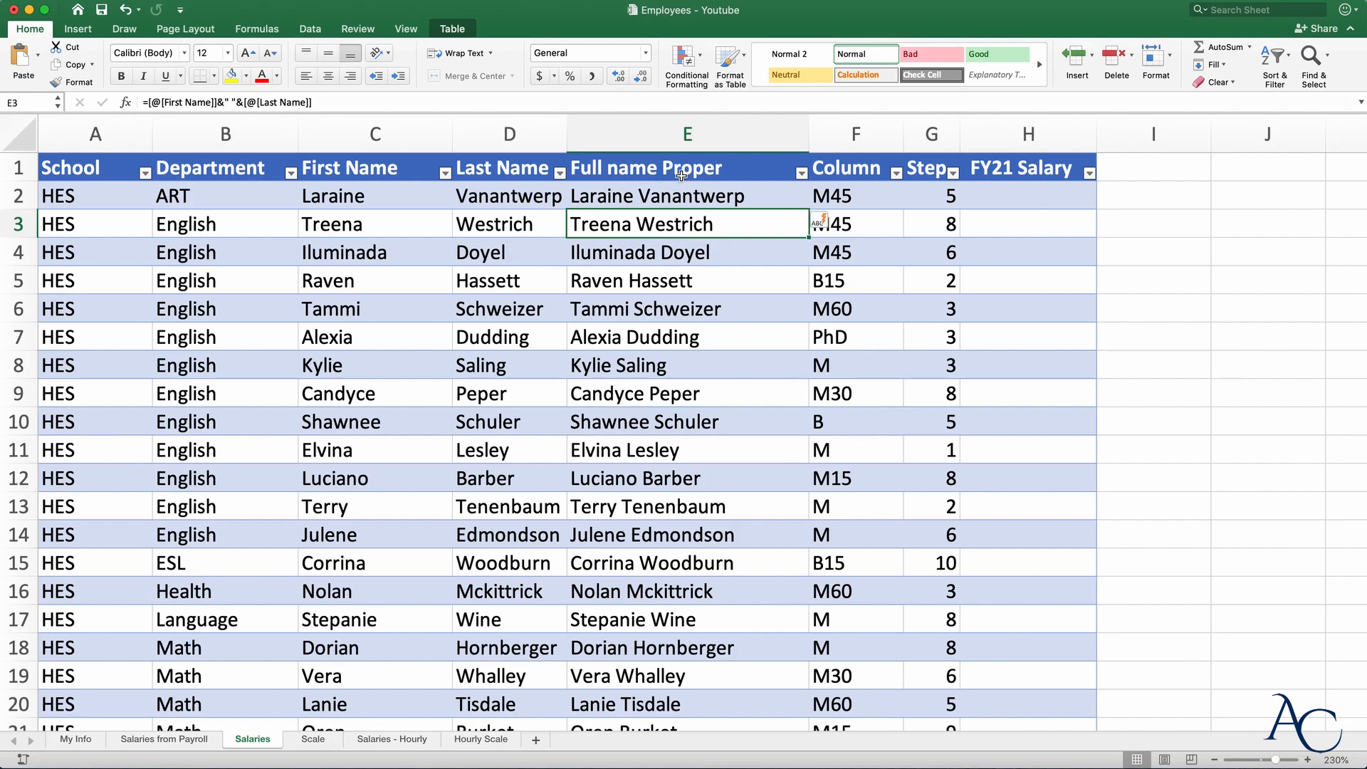
# - Try a " - " separator in the formula, then revert to a single space
pyautogui.doubleClick(638, 191)
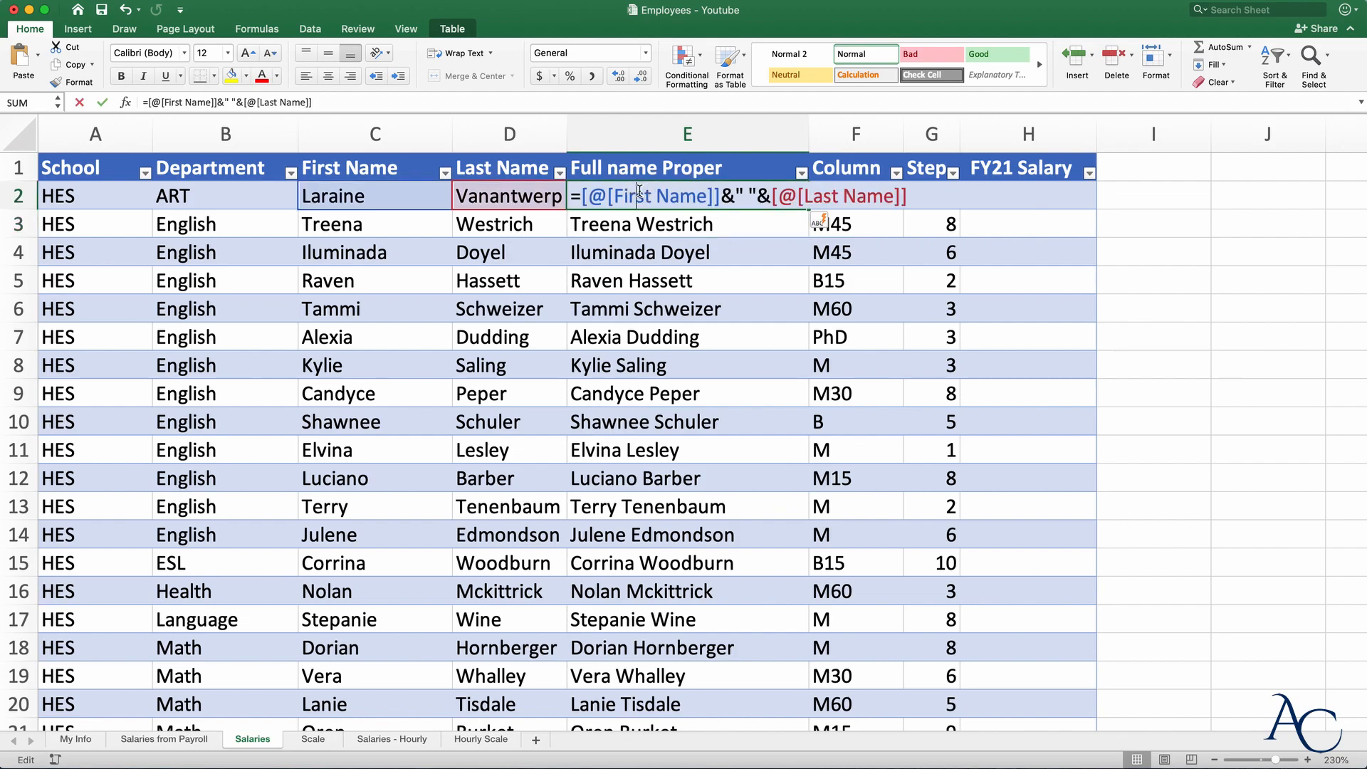
pyautogui.click(749, 190)
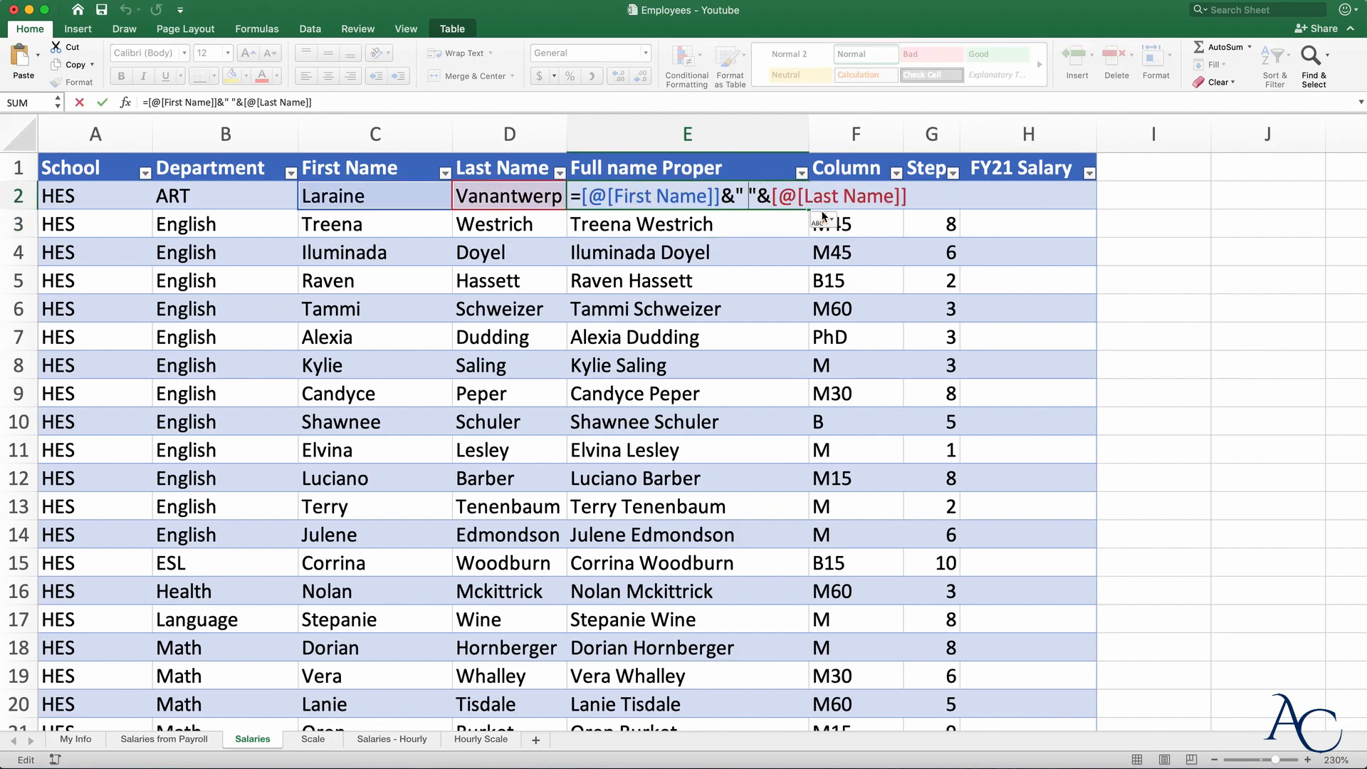
pyautogui.write('-')
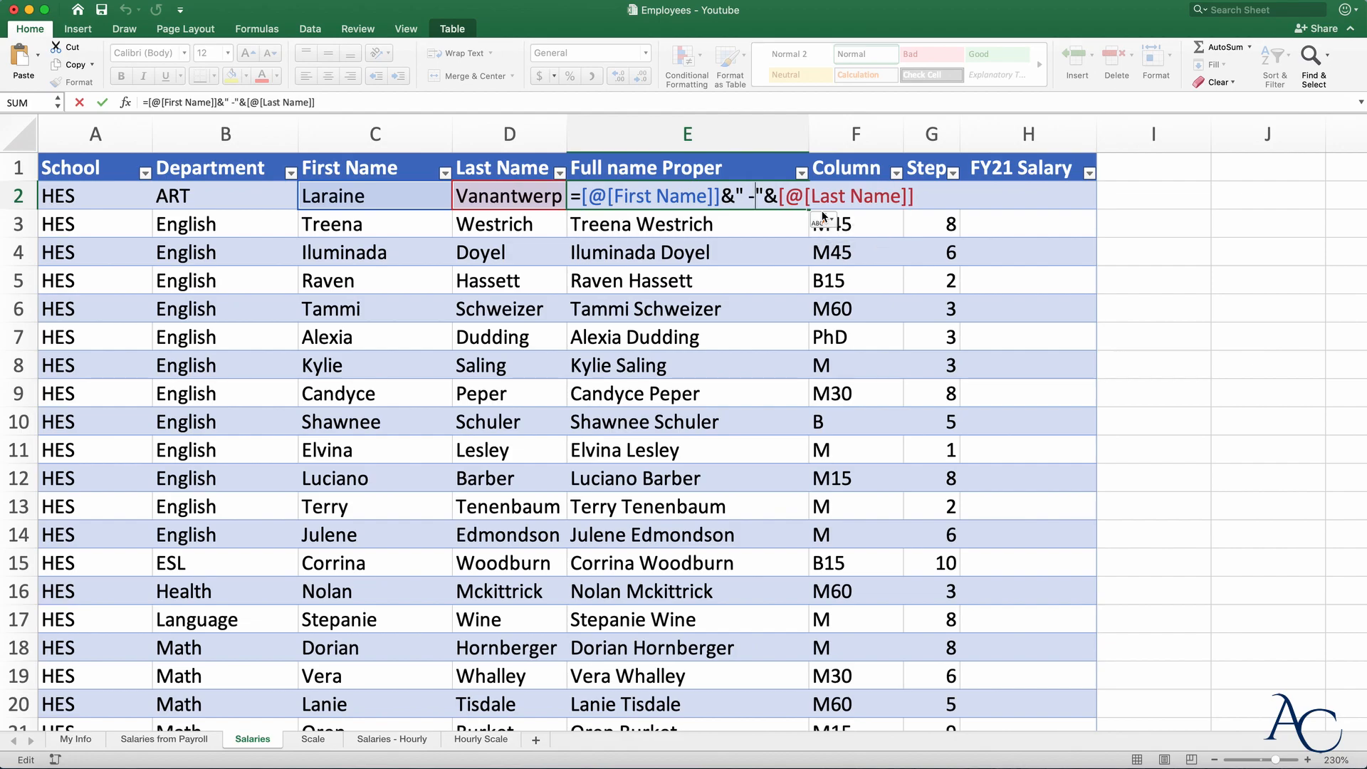
pyautogui.press('Return')
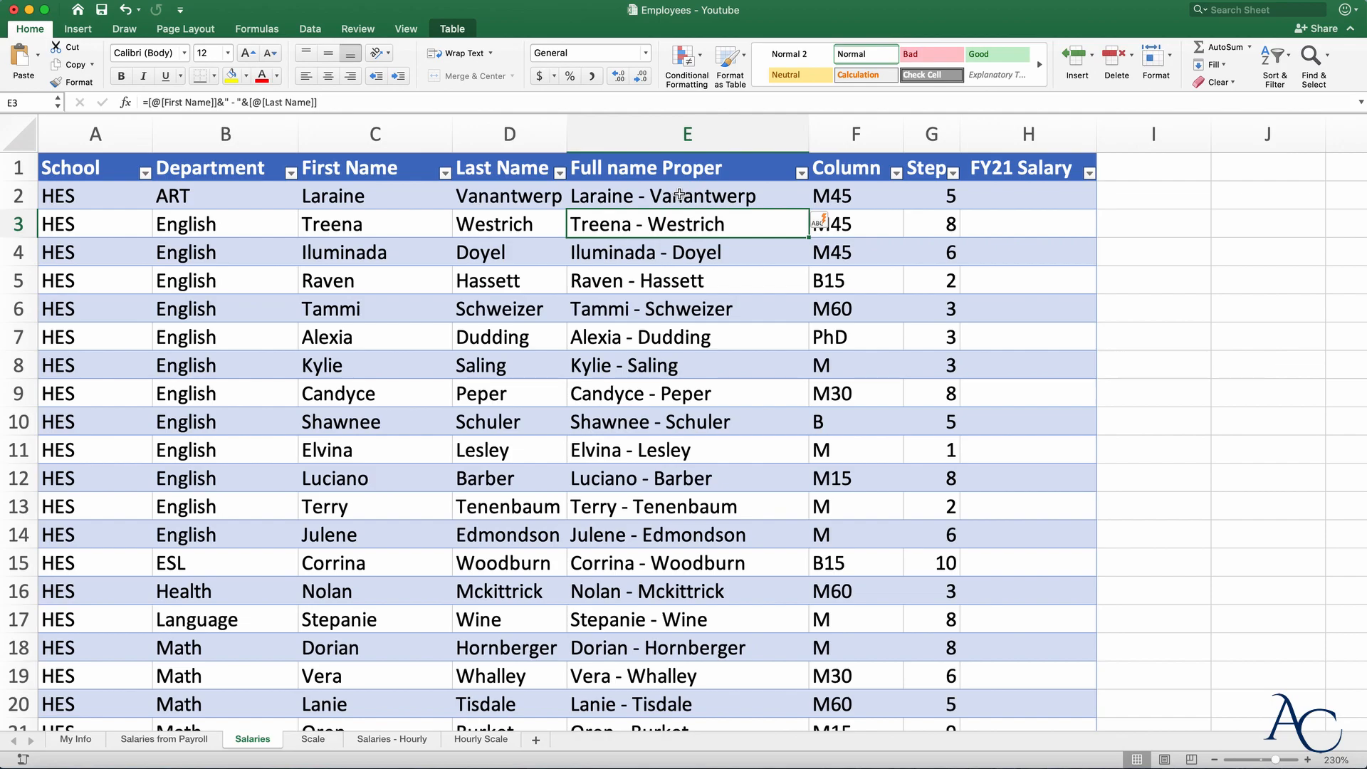
pyautogui.doubleClick(646, 197)
pyautogui.moveTo(756, 197); pyautogui.dragTo(744, 196)
pyautogui.press('BackSpace')
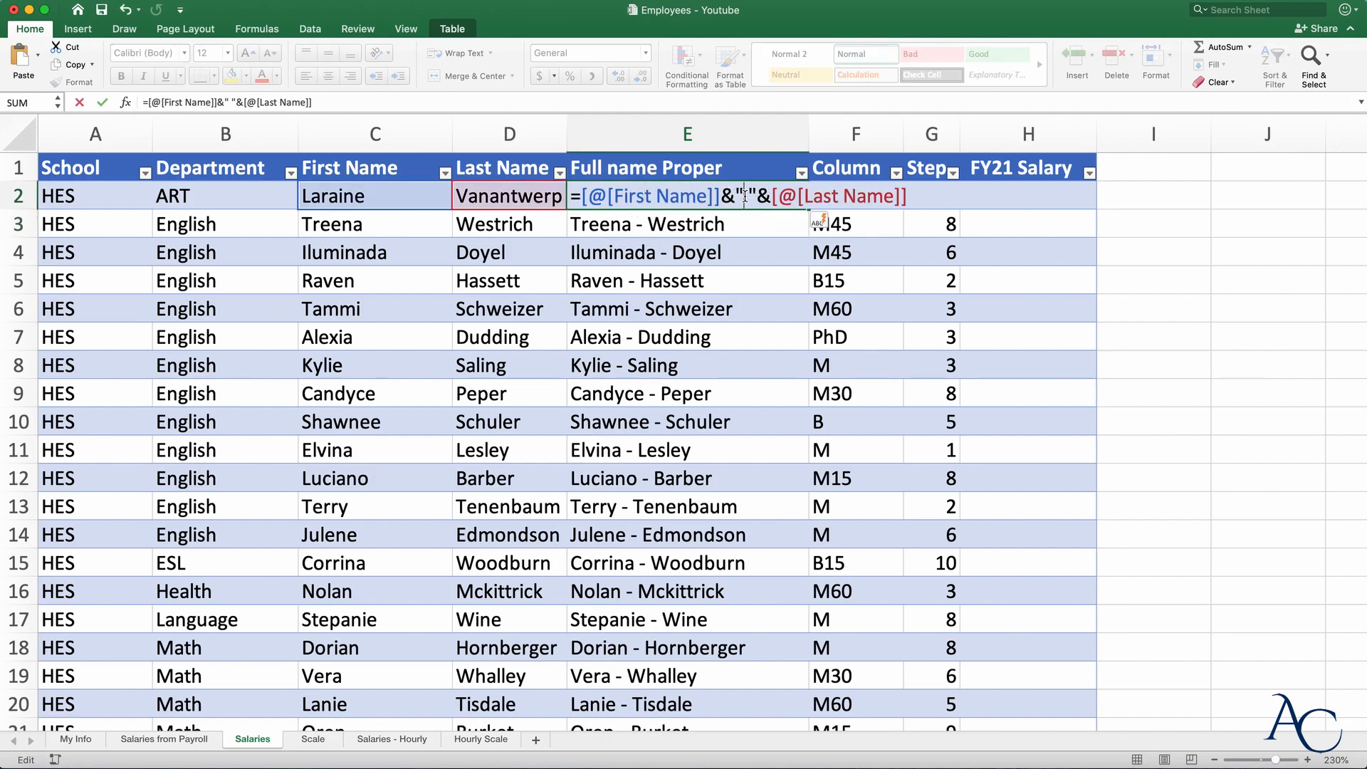
pyautogui.press('Return')
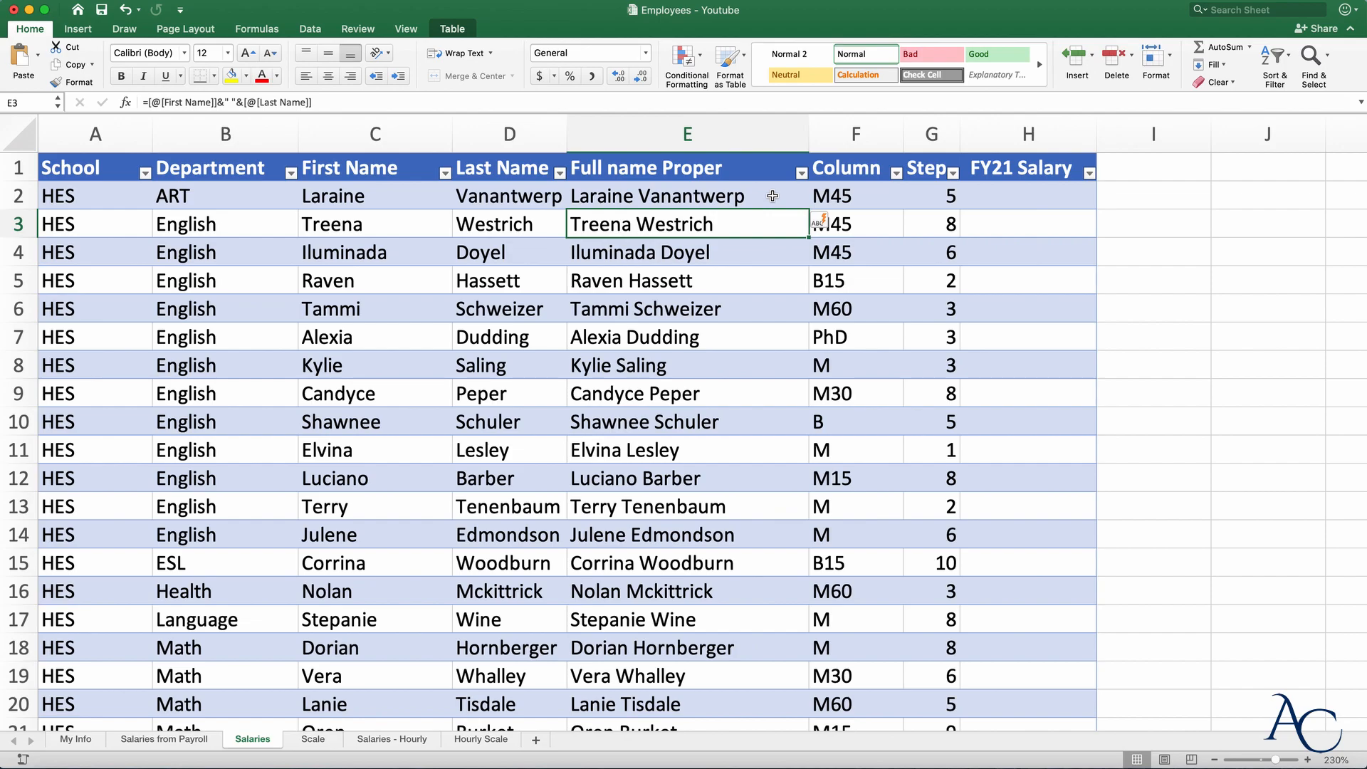
# - Insert a blank column F and title it 'Full Name with Comma'
pyautogui.click(860, 134)
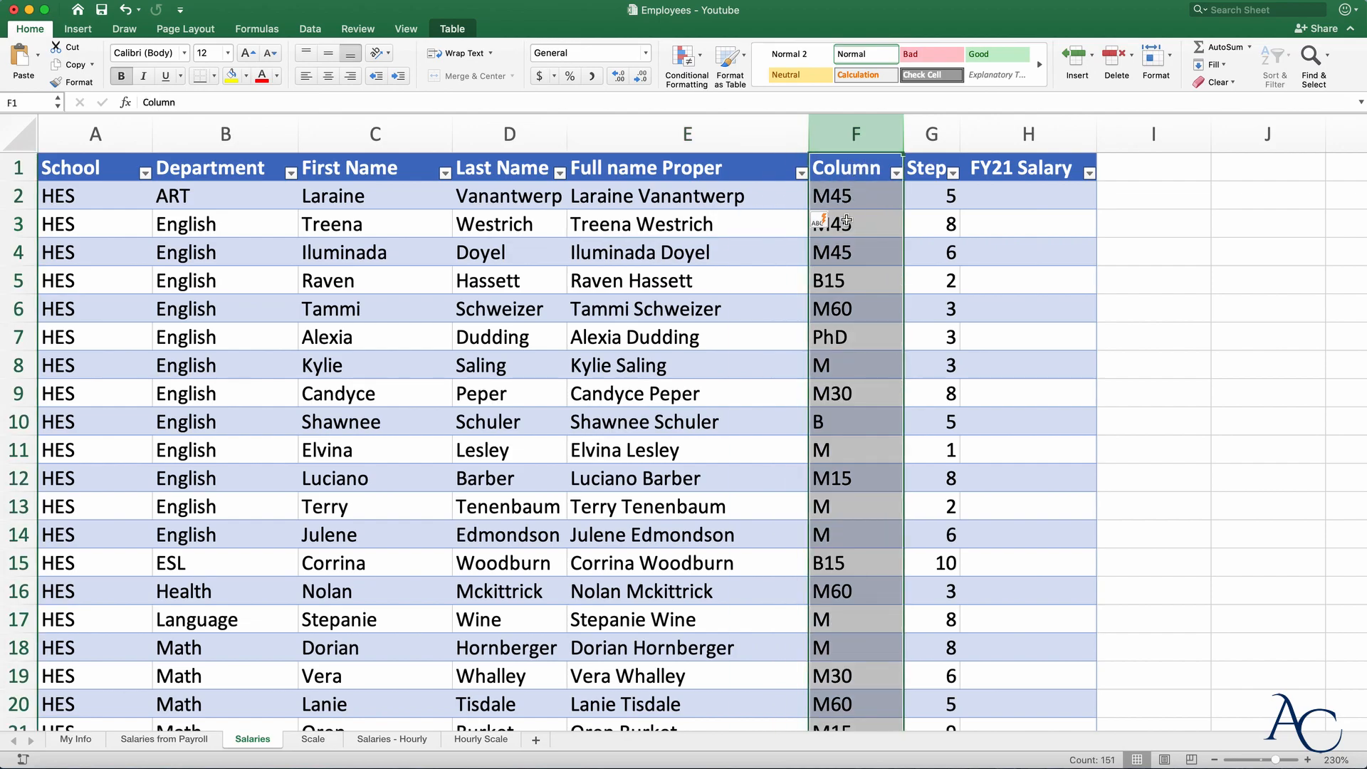
pyautogui.rightClick(845, 272)
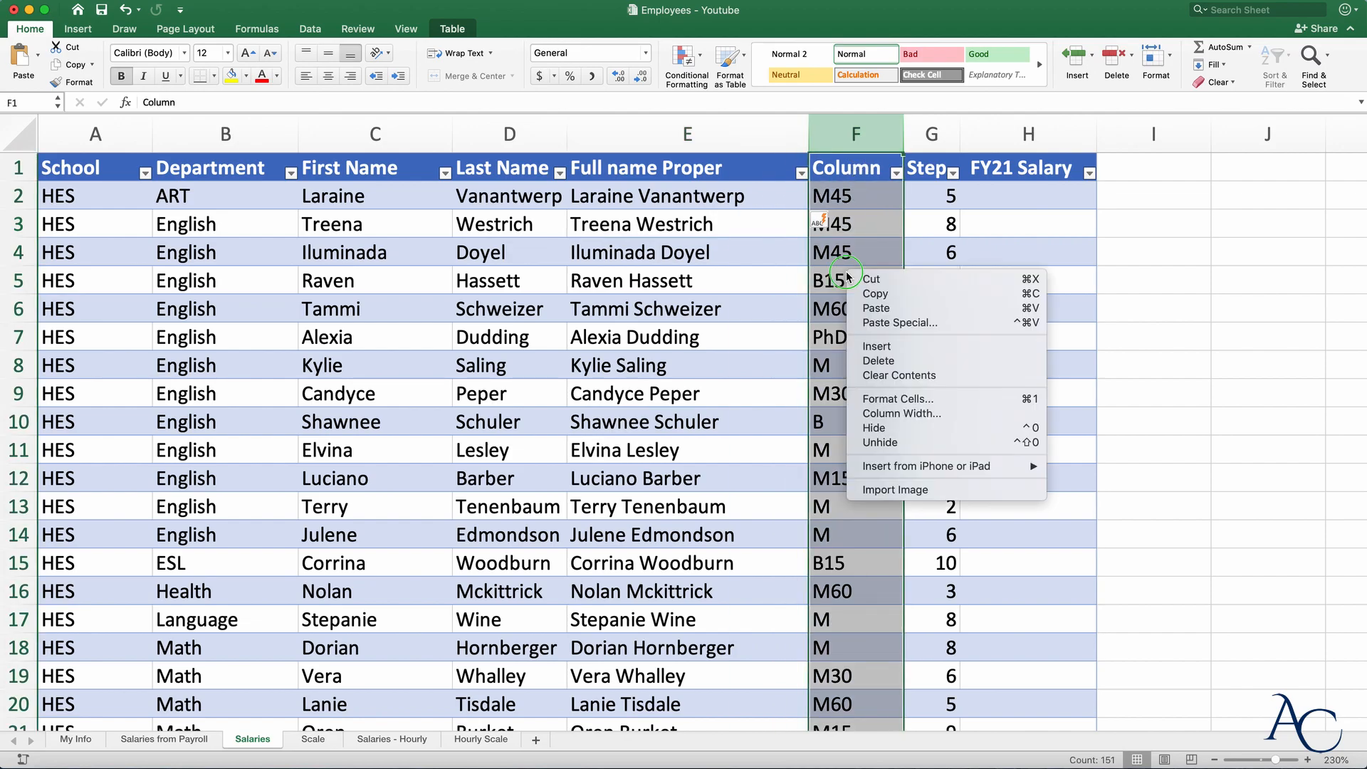
pyautogui.click(889, 346)
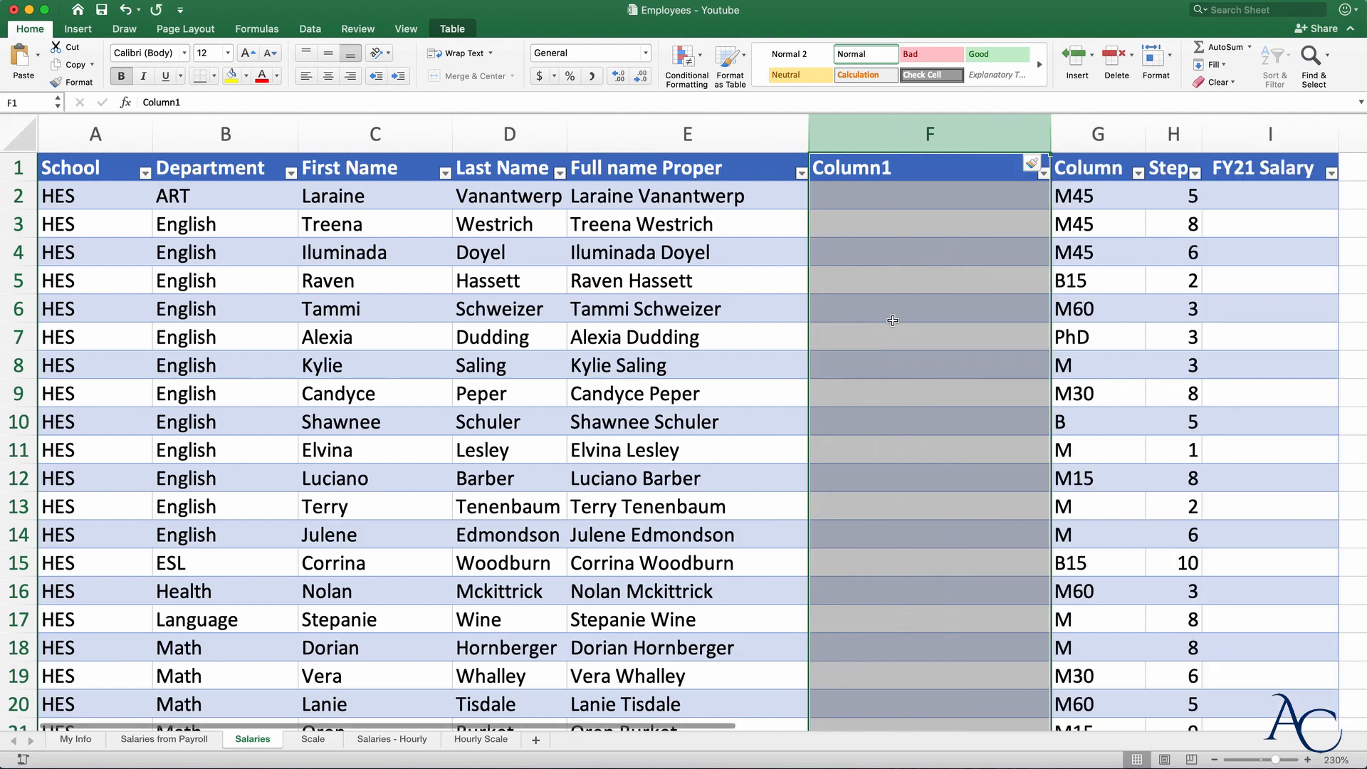
pyautogui.doubleClick(930, 163)
pyautogui.doubleClick(930, 165)
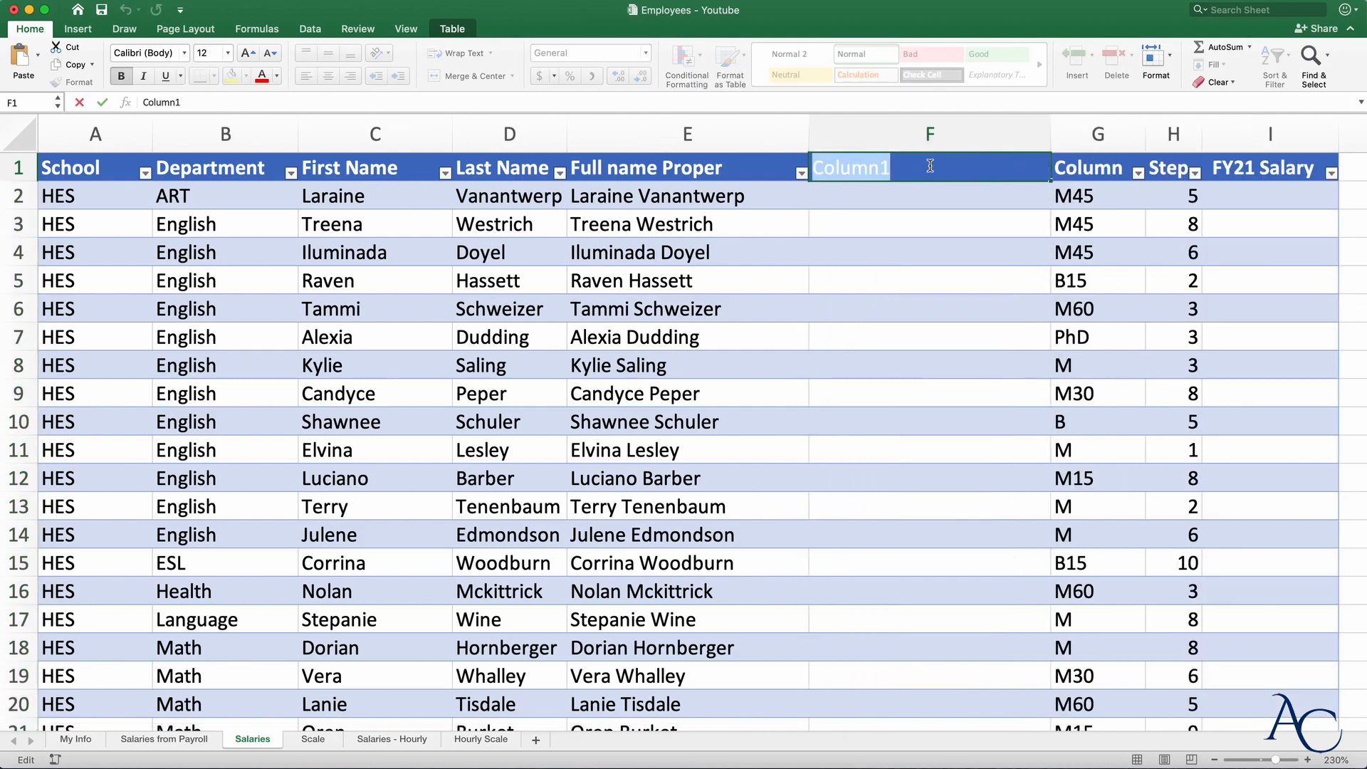
pyautogui.write('Full Name')
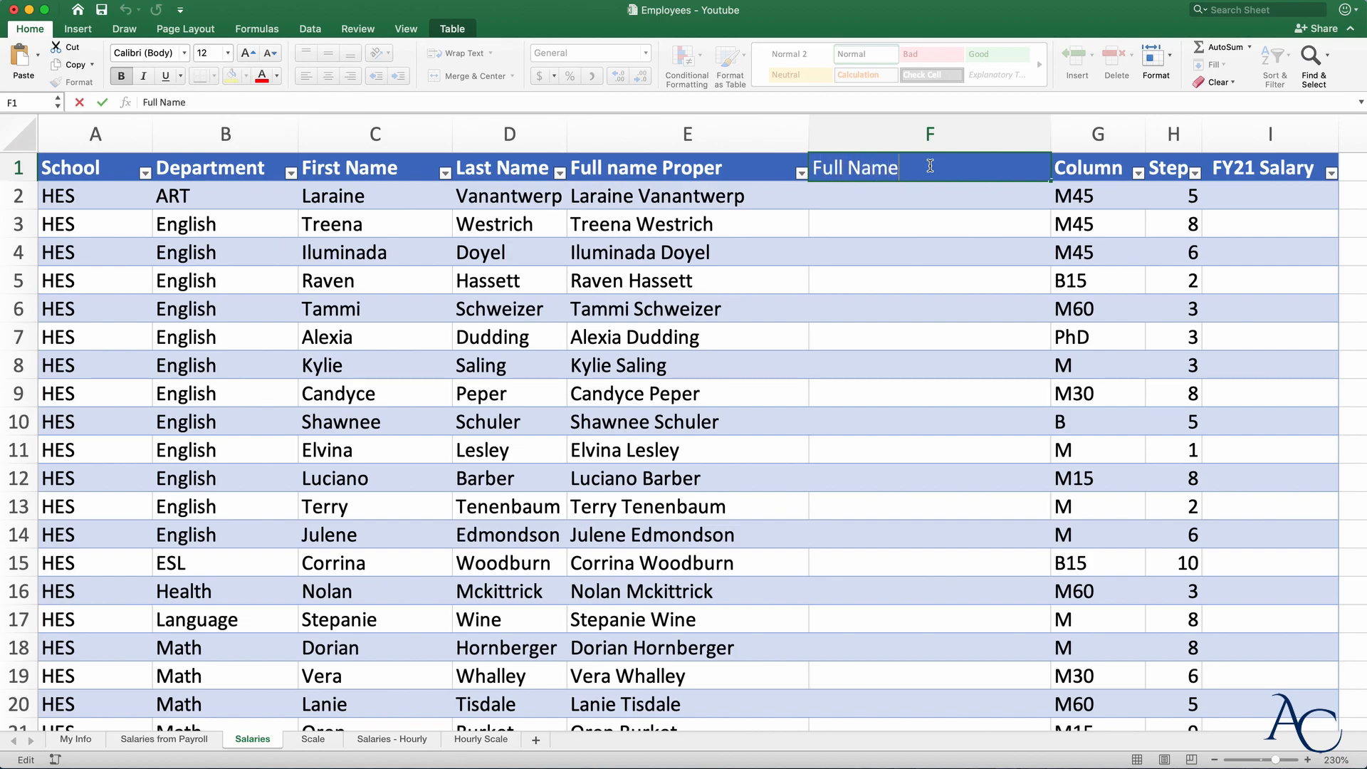
pyautogui.write(' with Comma')
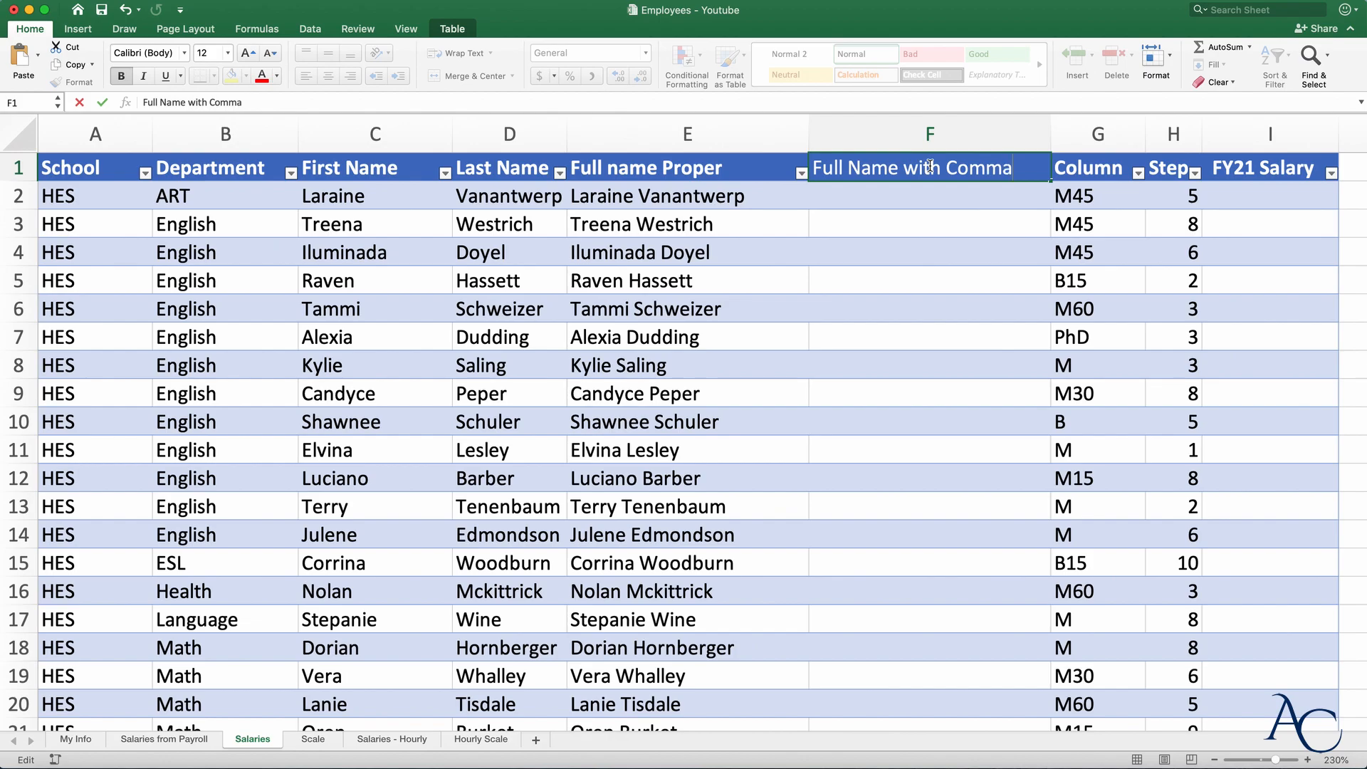
pyautogui.press('Return')
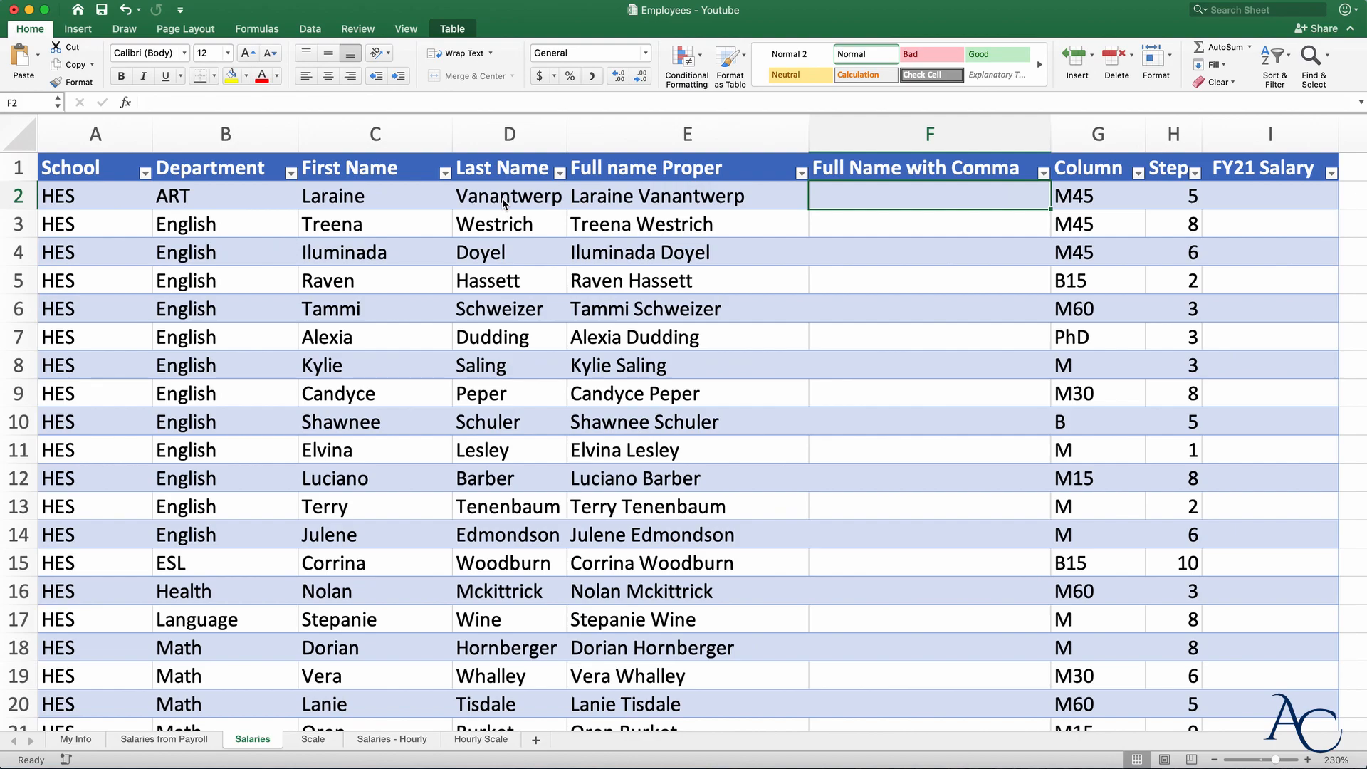
pyautogui.write('=')
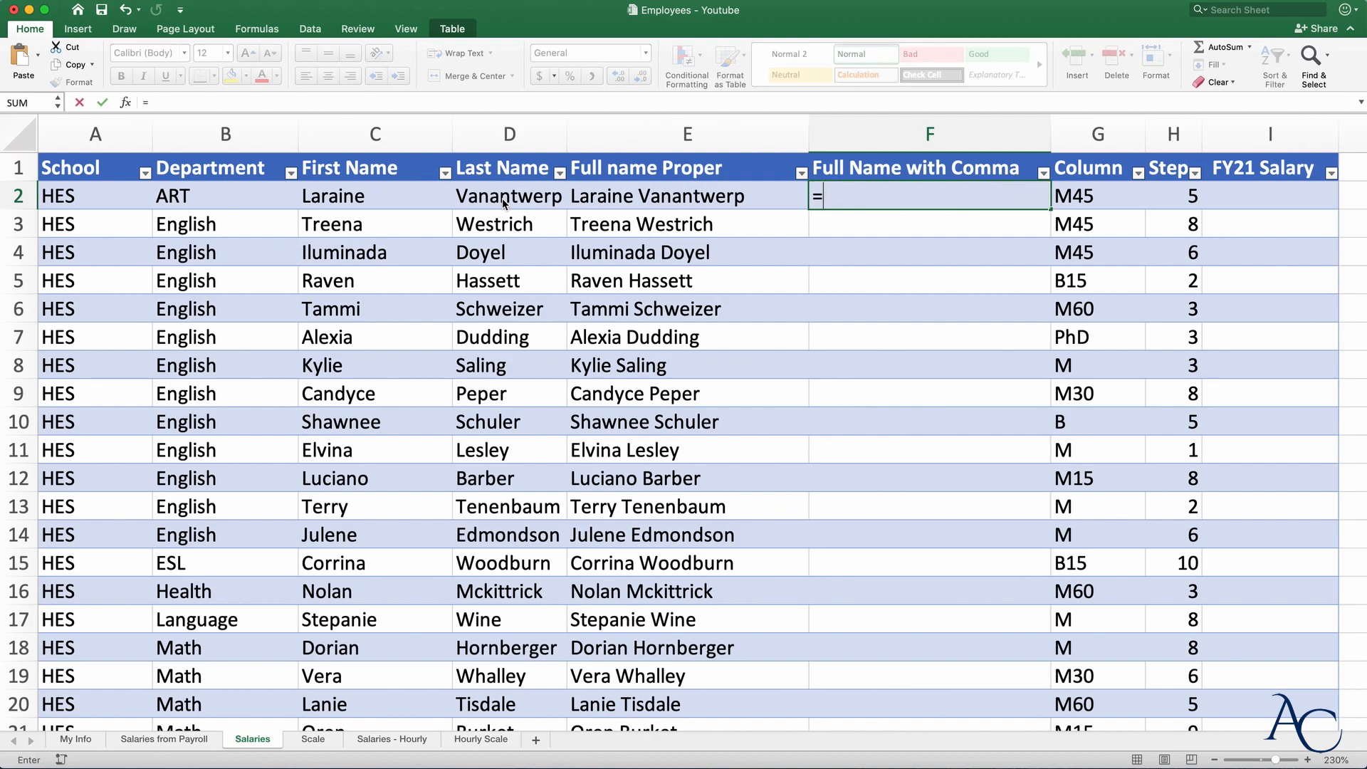
pyautogui.click(502, 197)
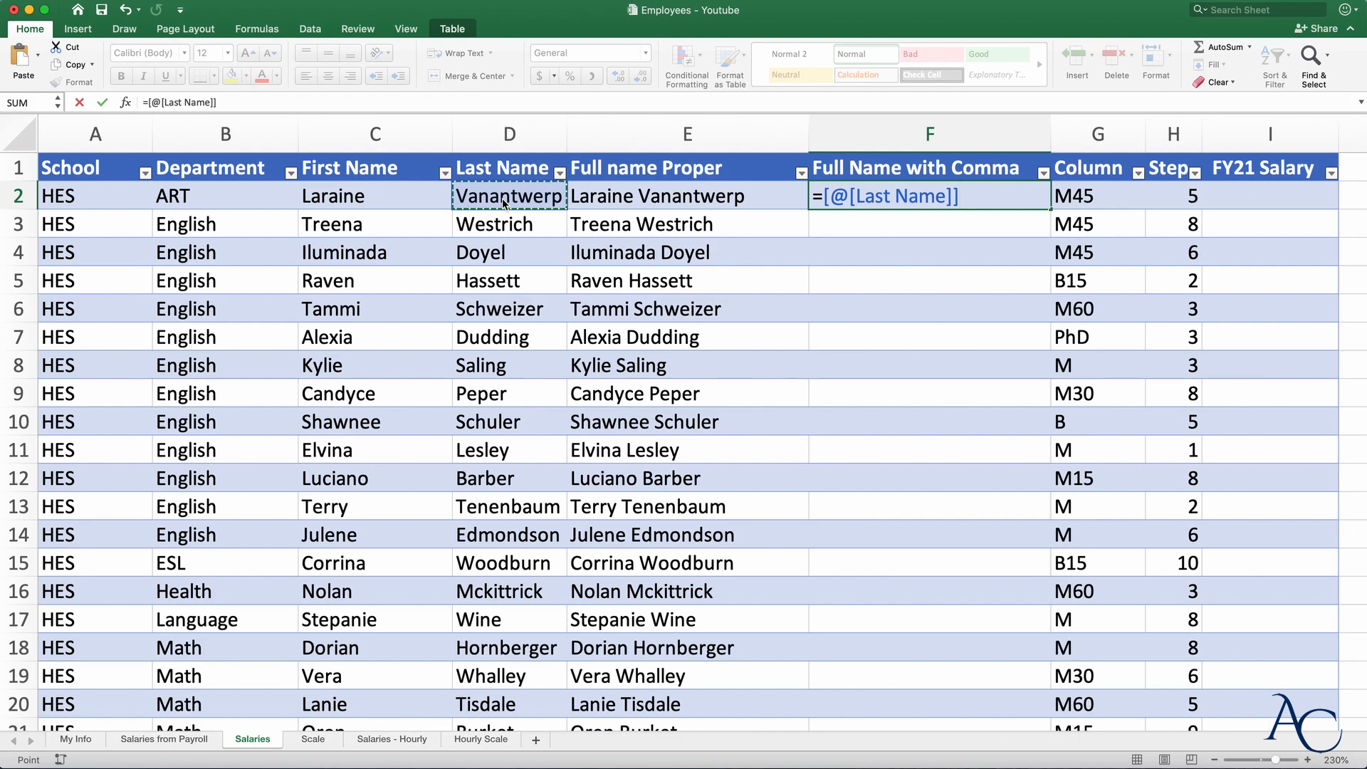
pyautogui.write('&')
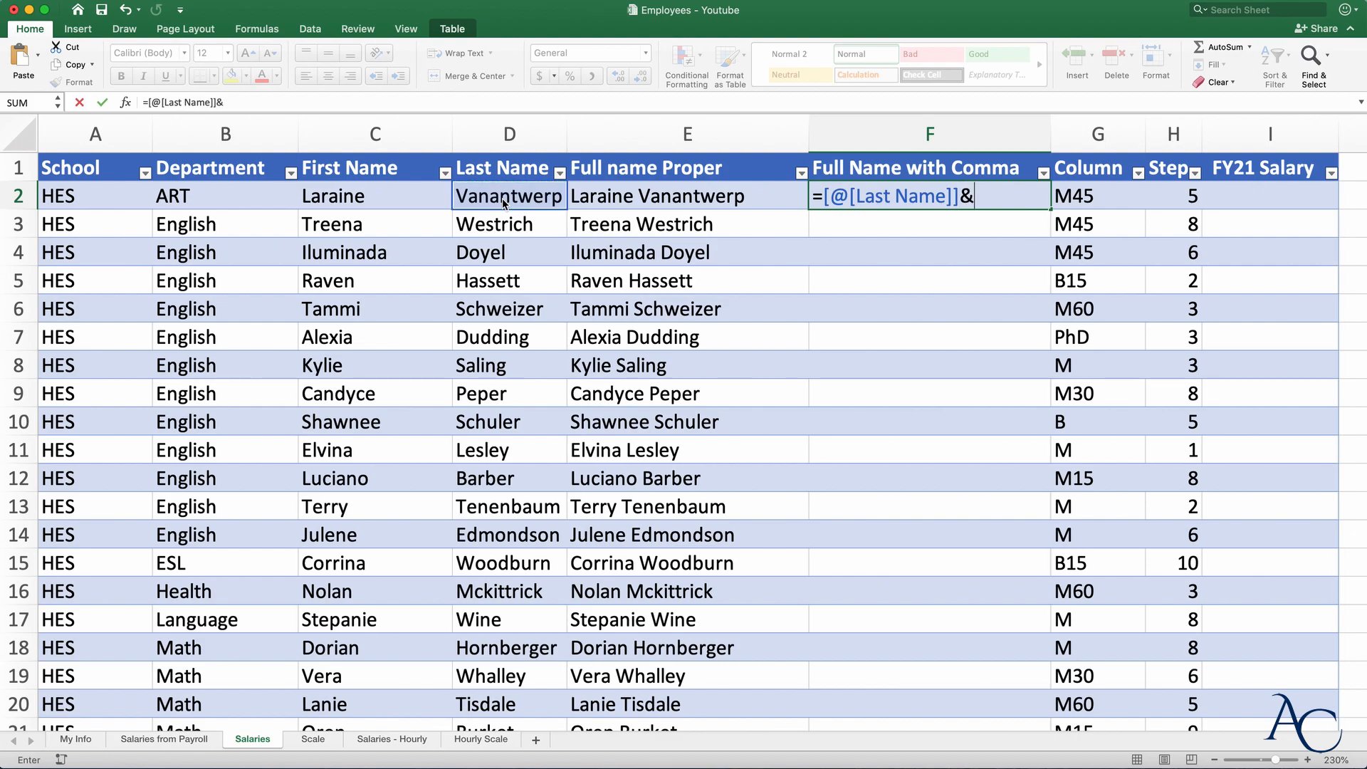
pyautogui.write('","&')
pyautogui.click(380, 201)
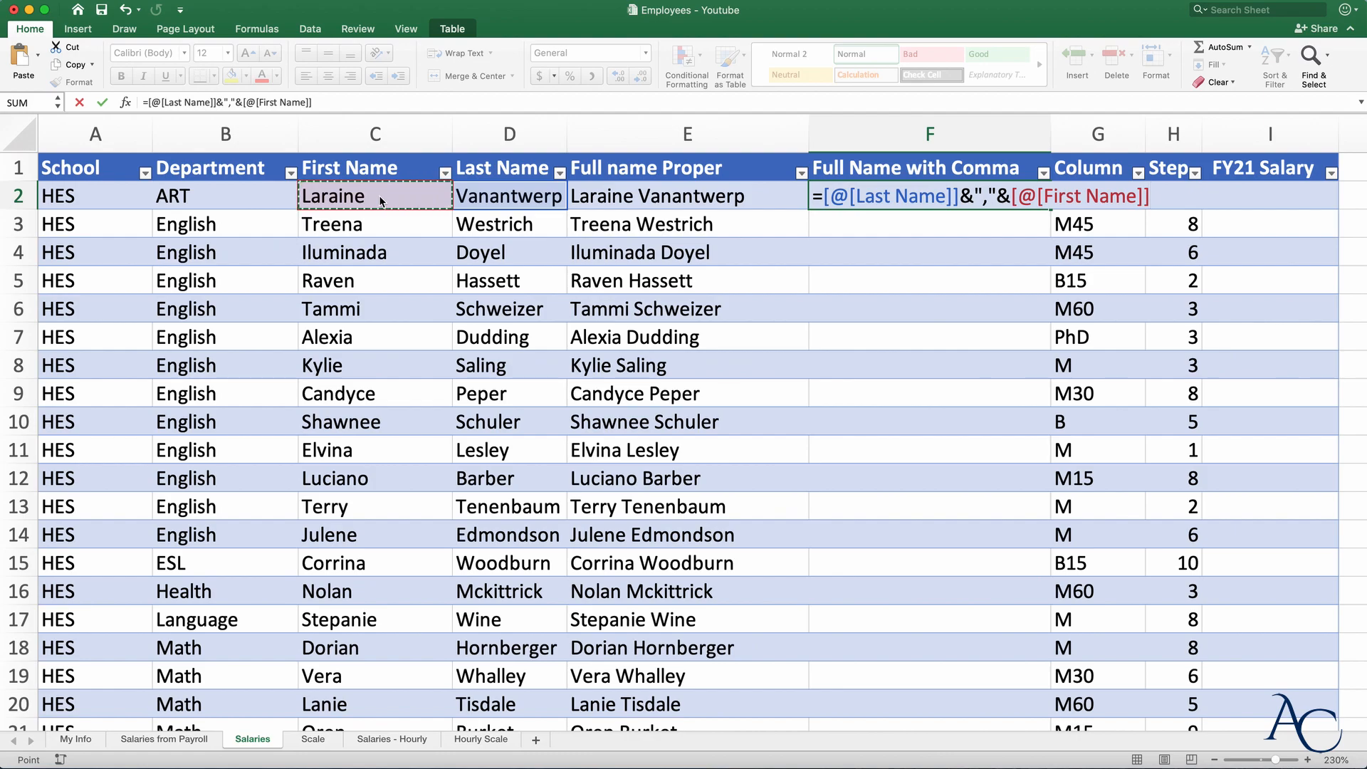
pyautogui.press('Return')
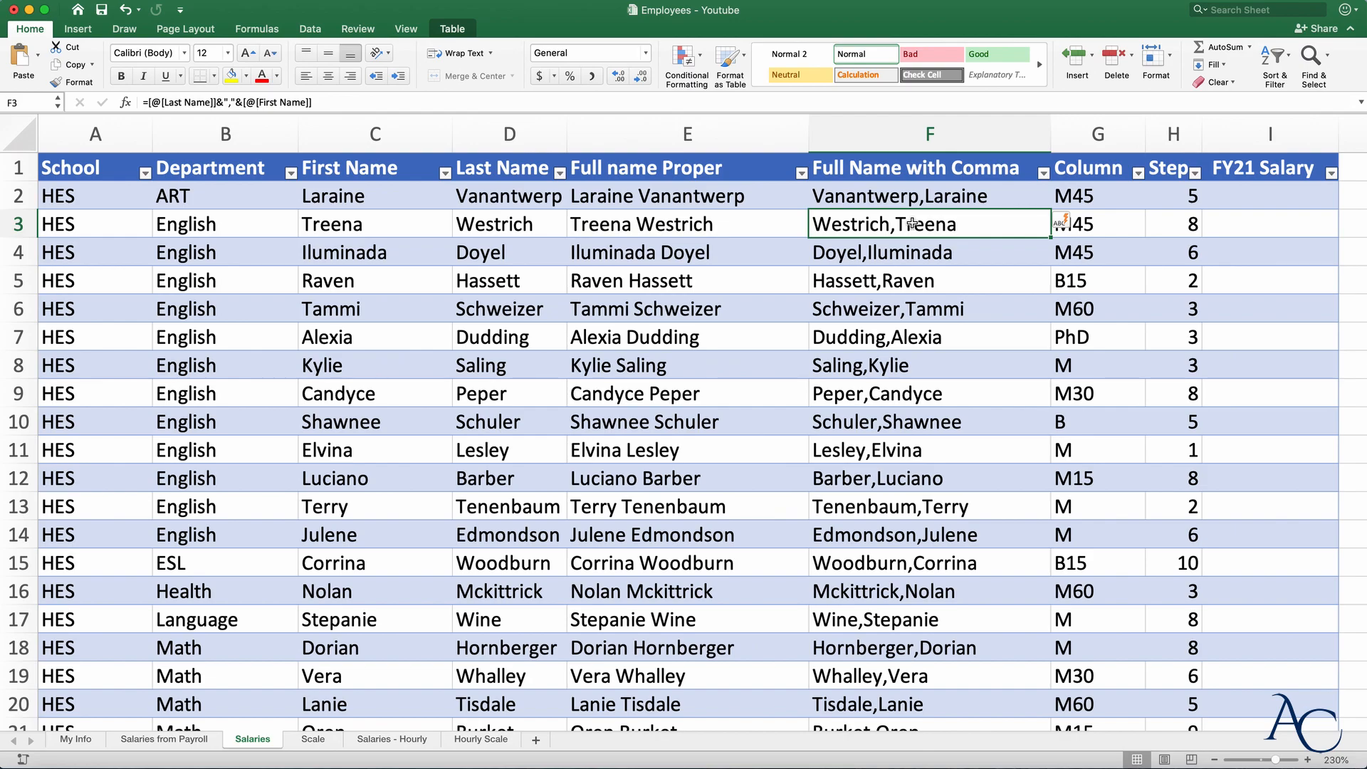
pyautogui.doubleClick(921, 196)
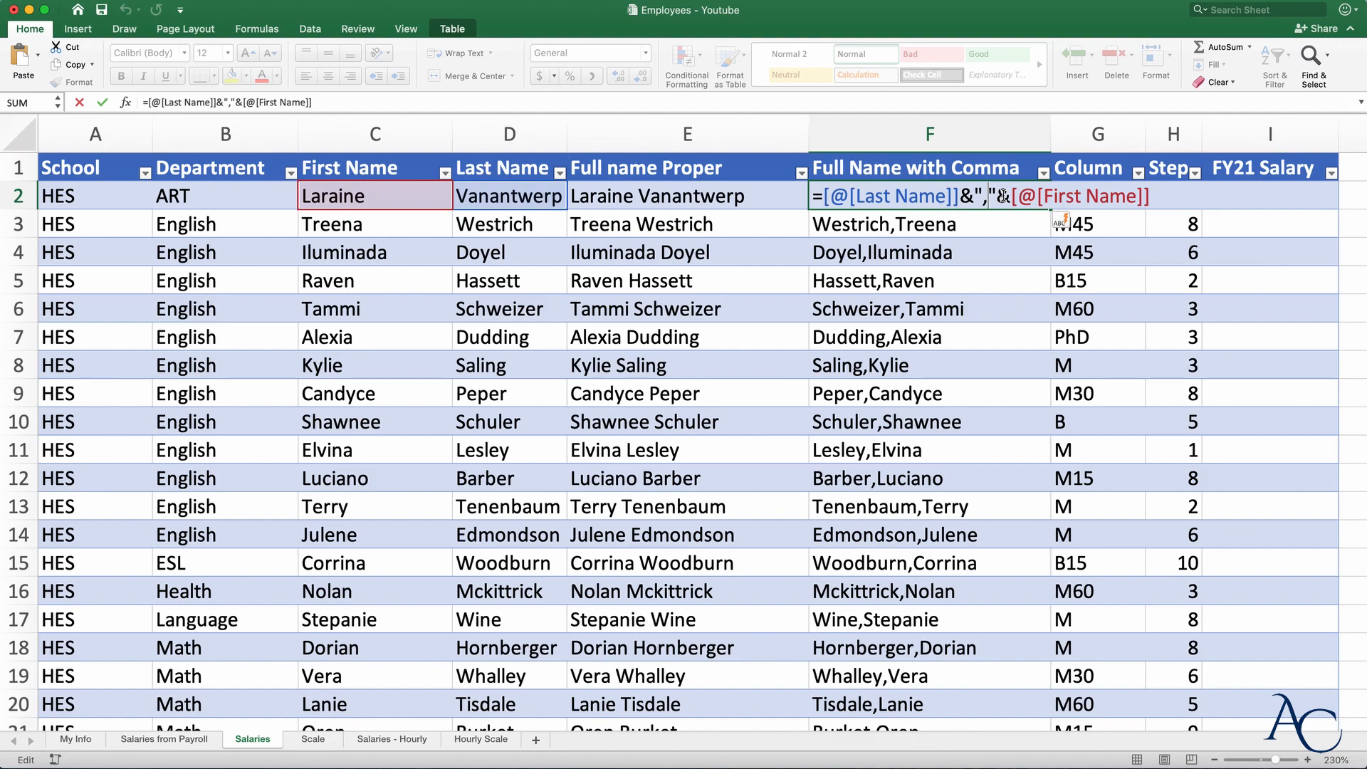
pyautogui.press('Return')
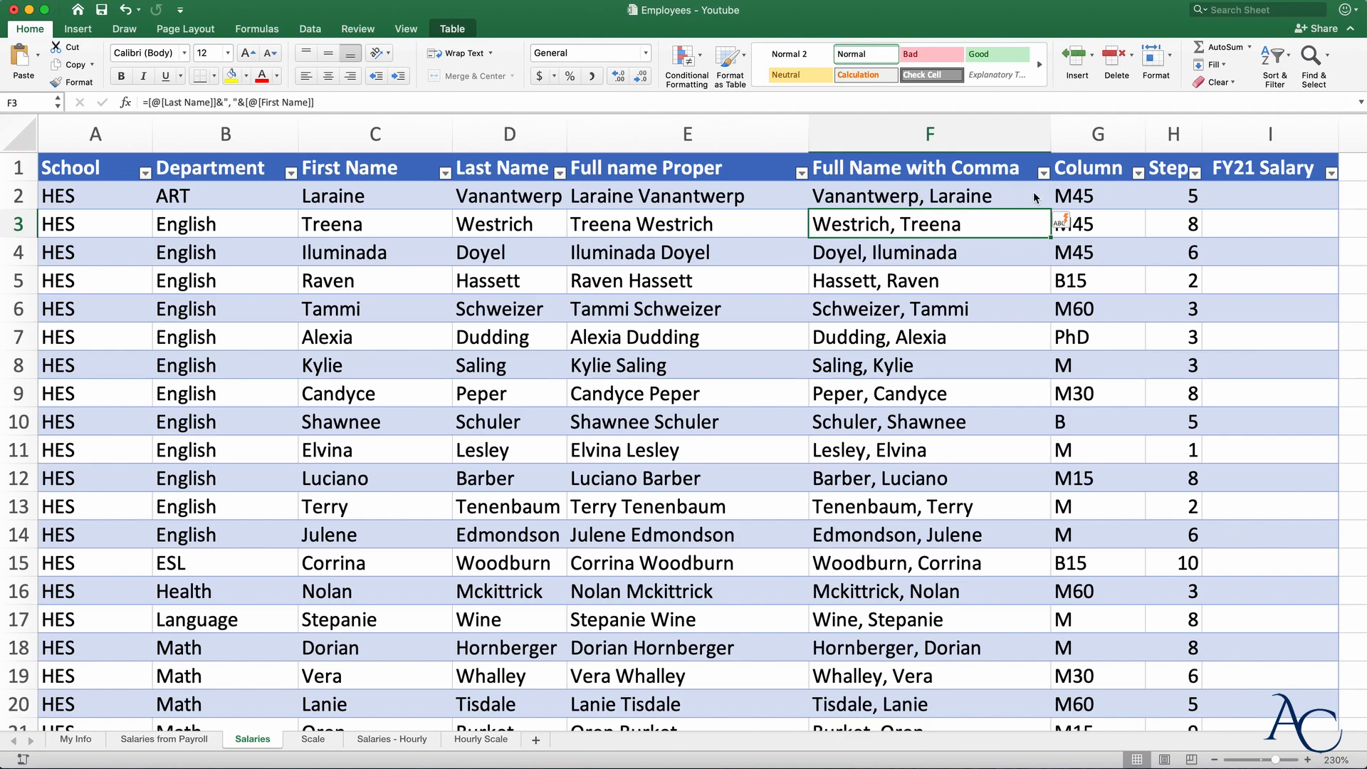
pyautogui.click(1098, 134)
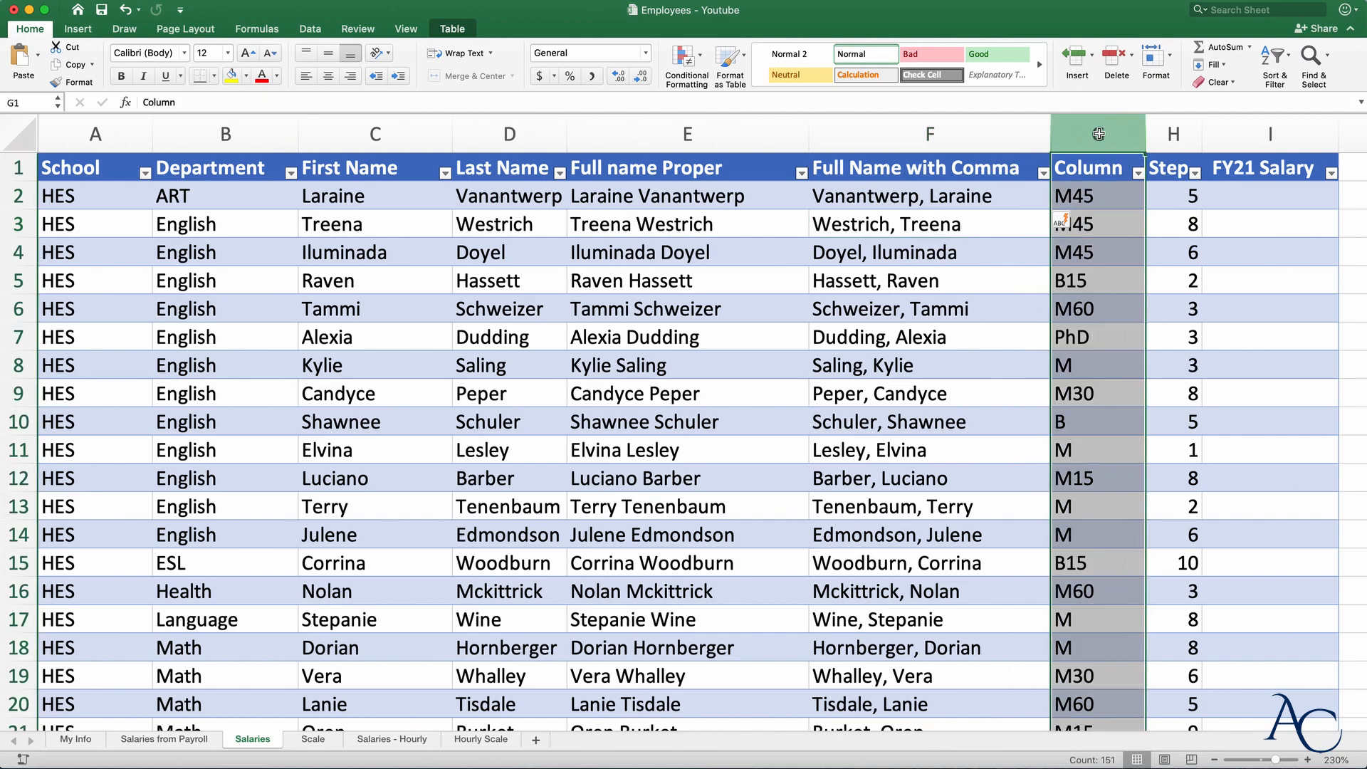
# - Insert a new column G before Column and title it 'Full Name with Formula'
pyautogui.rightClick(1083, 298)
pyautogui.click(1125, 376)
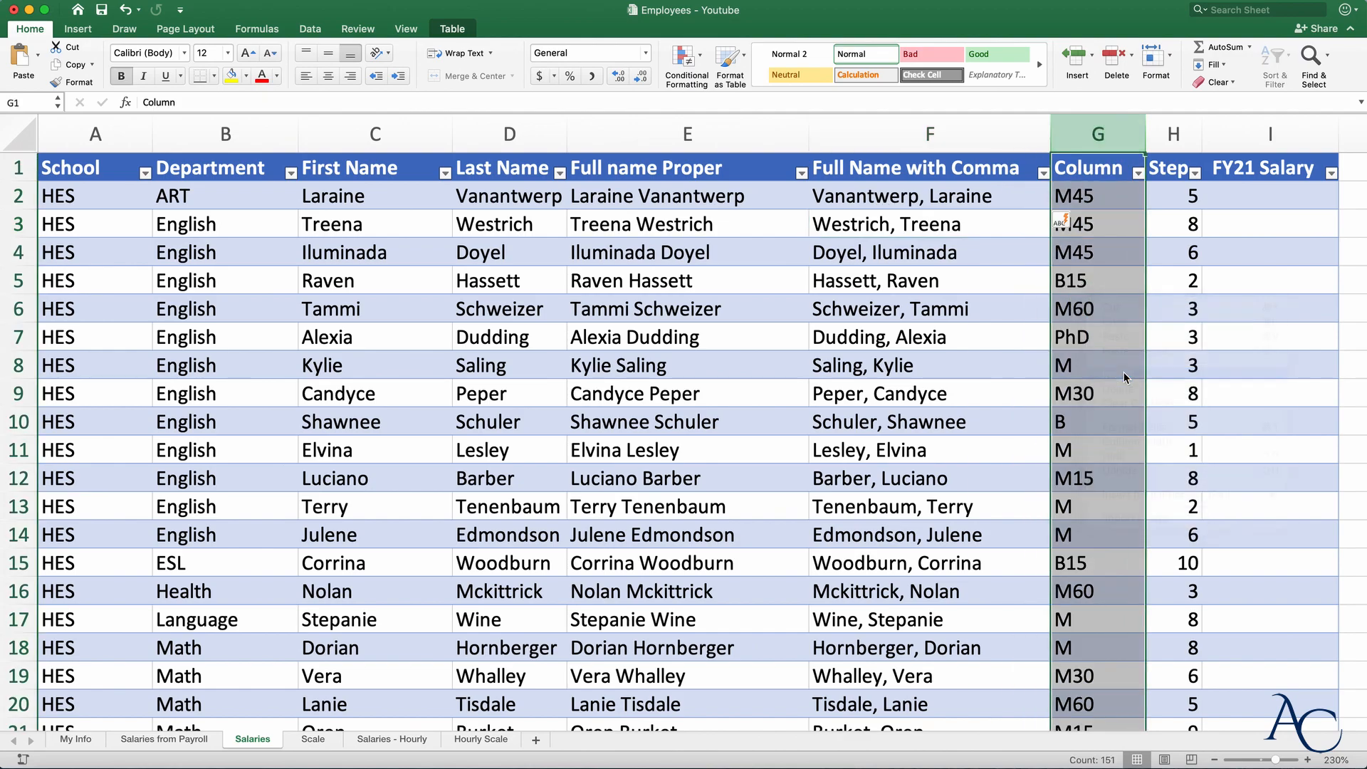
pyautogui.click(1154, 175)
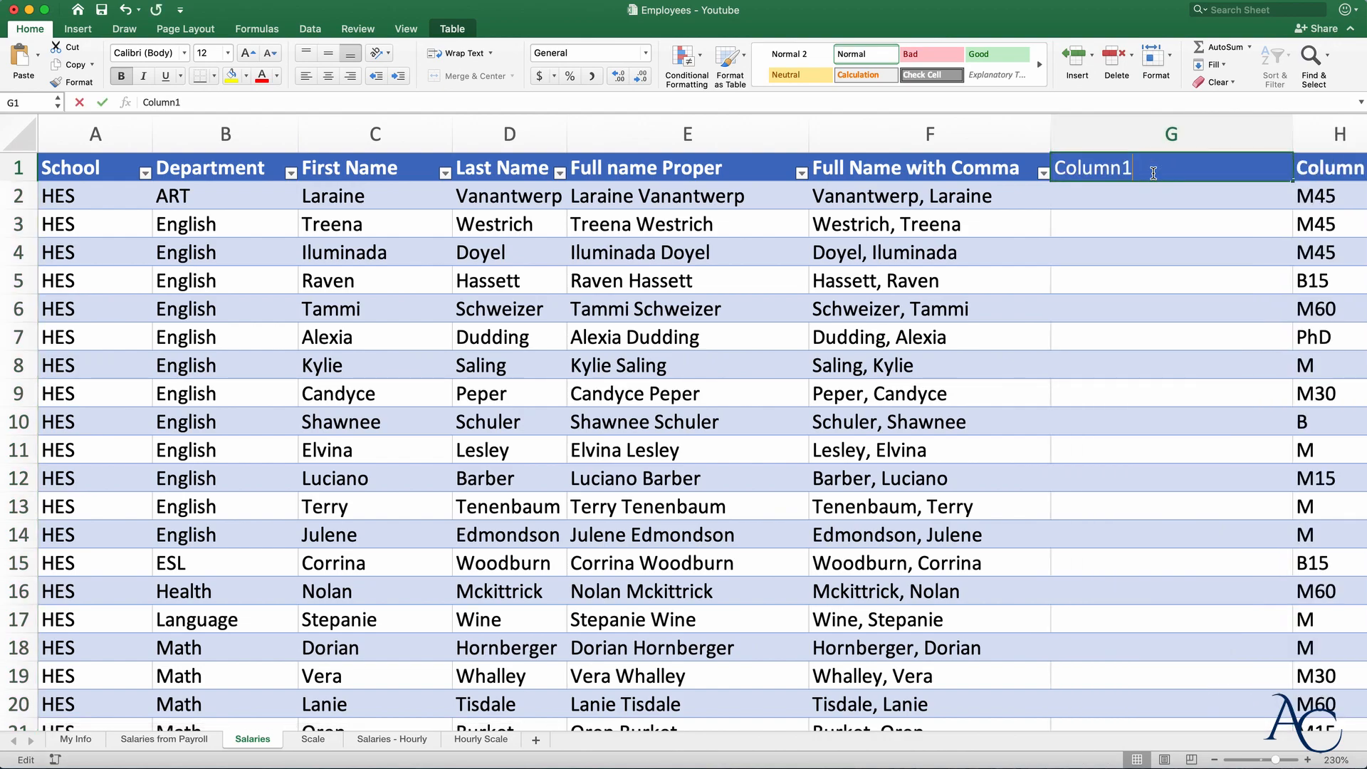
pyautogui.doubleClick(1151, 171)
pyautogui.doubleClick(1139, 168)
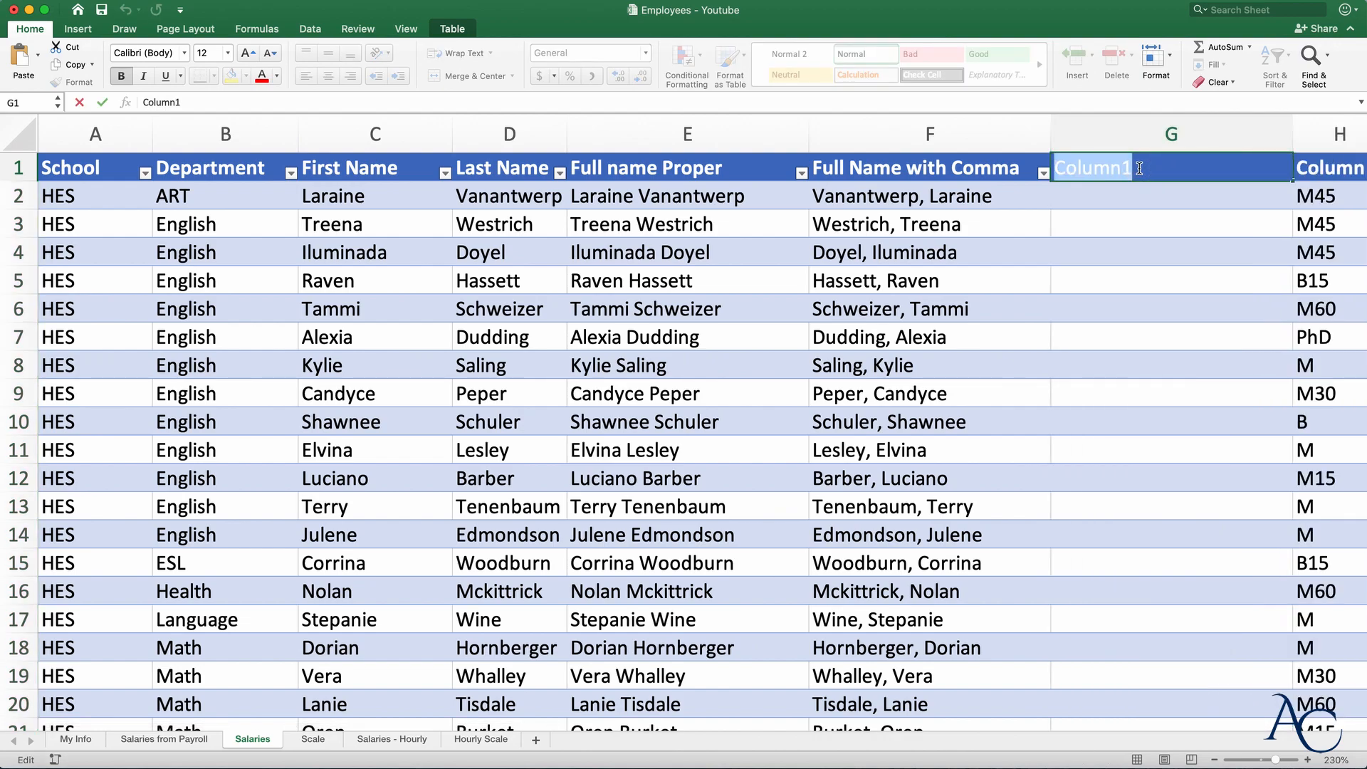
pyautogui.write('Full ')
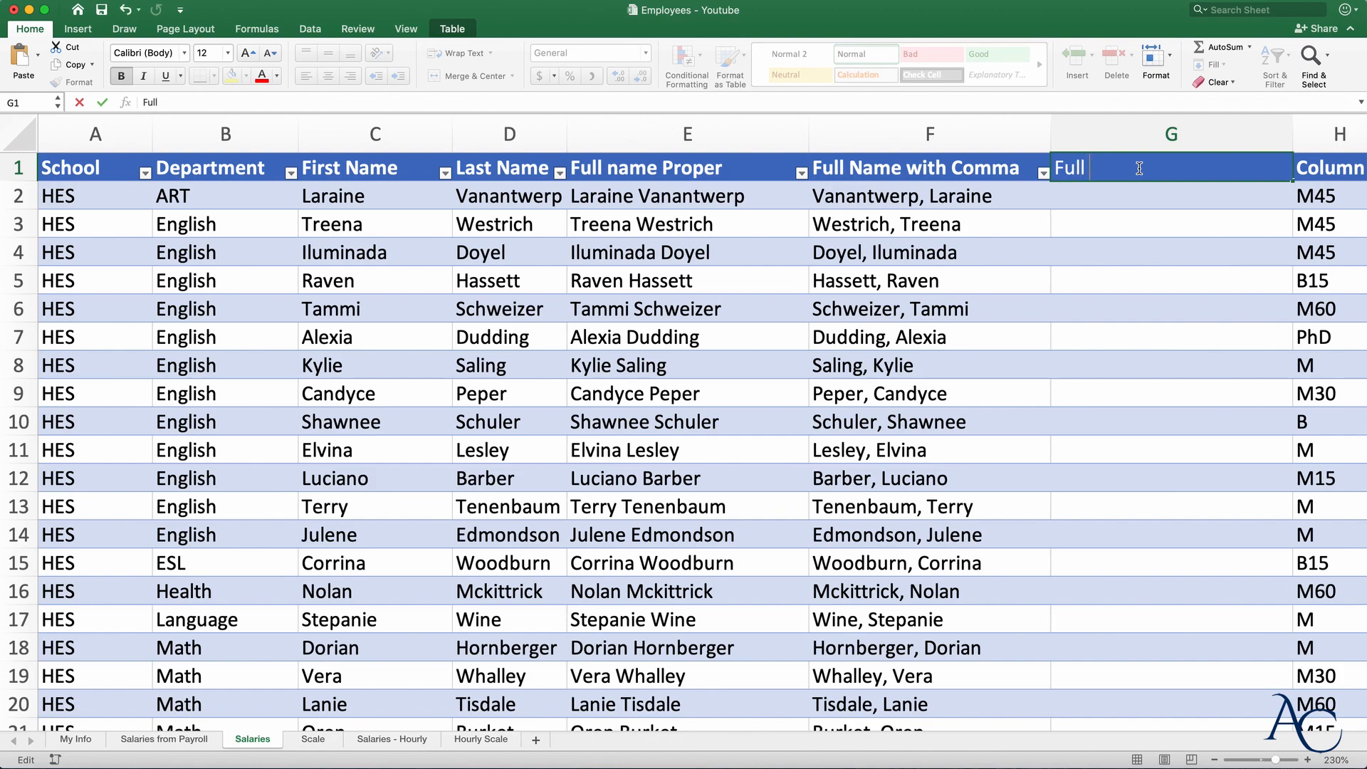
pyautogui.write('Name with Formul')
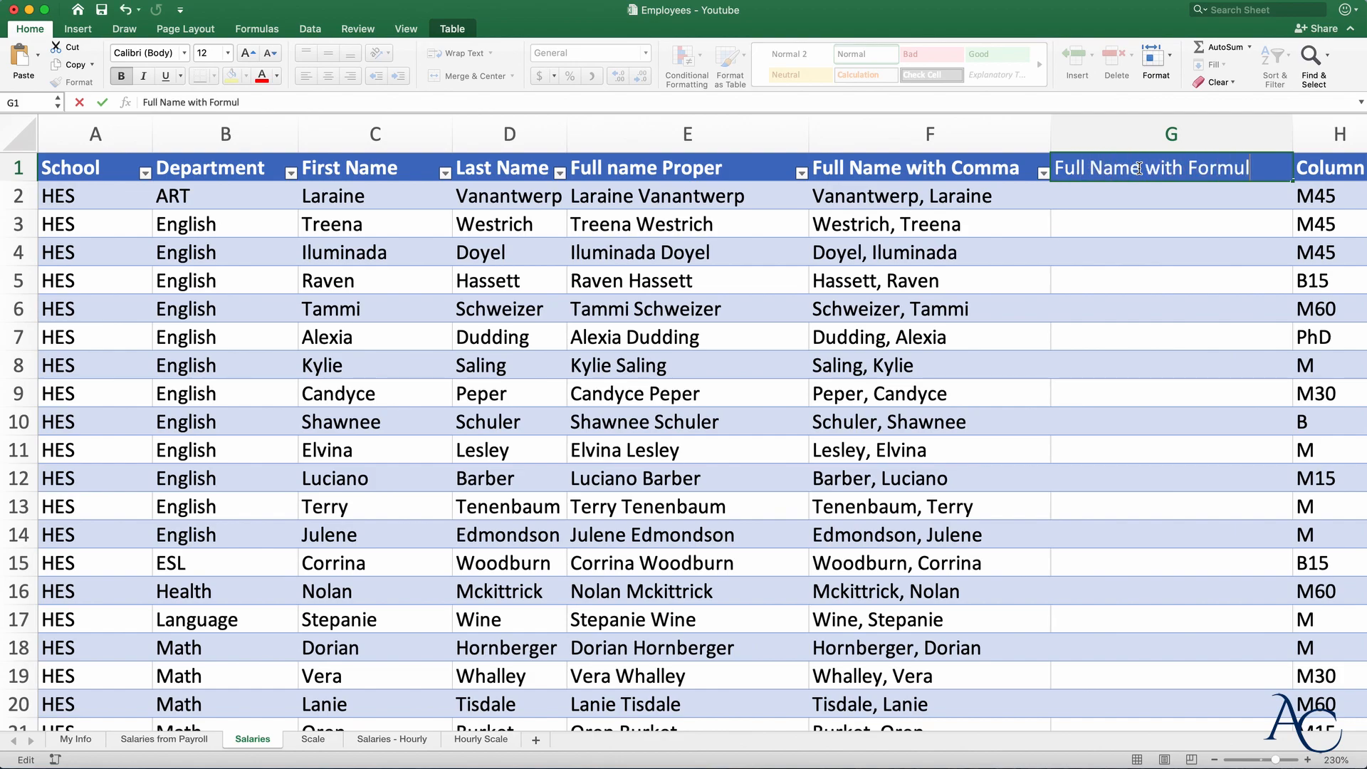
pyautogui.write('a')
pyautogui.press('Return')
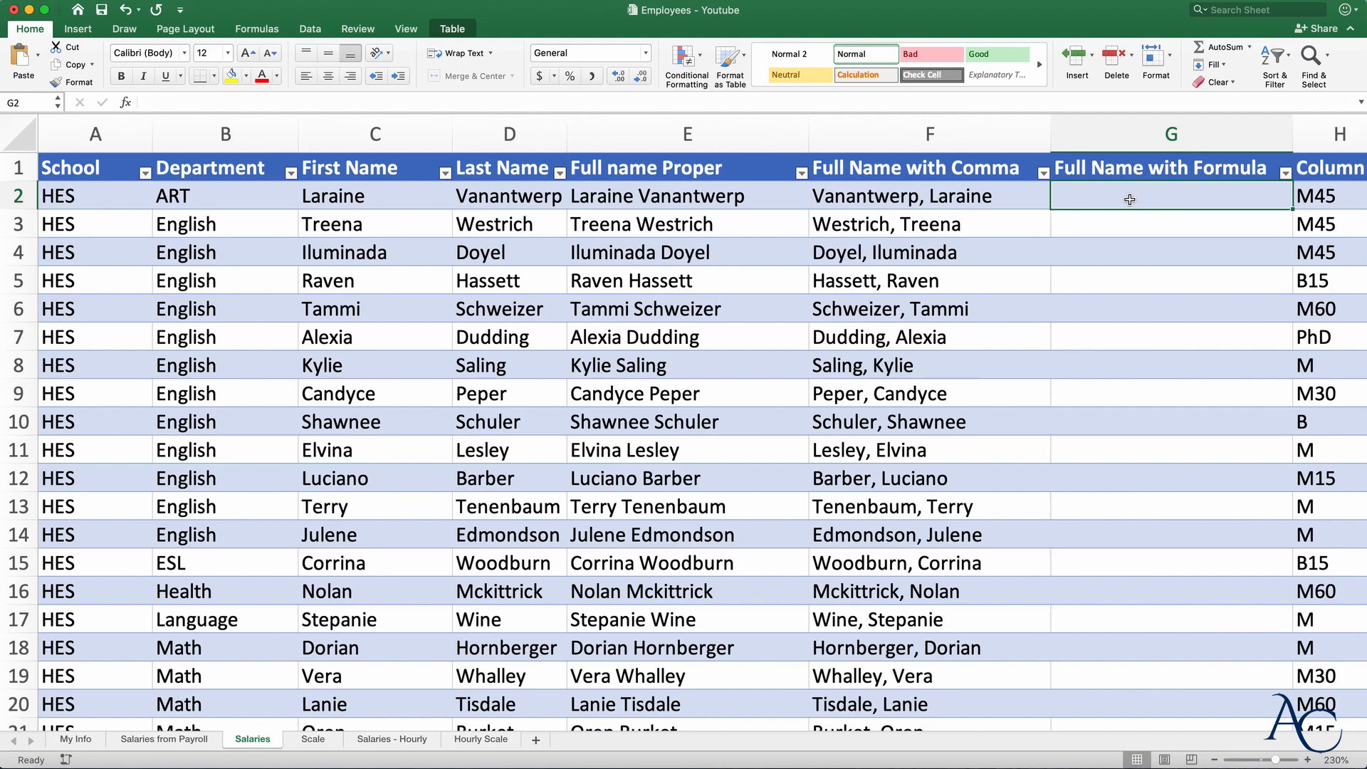
# - Enter =CONCATENATE(First Name," ",Last Name) in G2, filling the column
pyautogui.write('=')
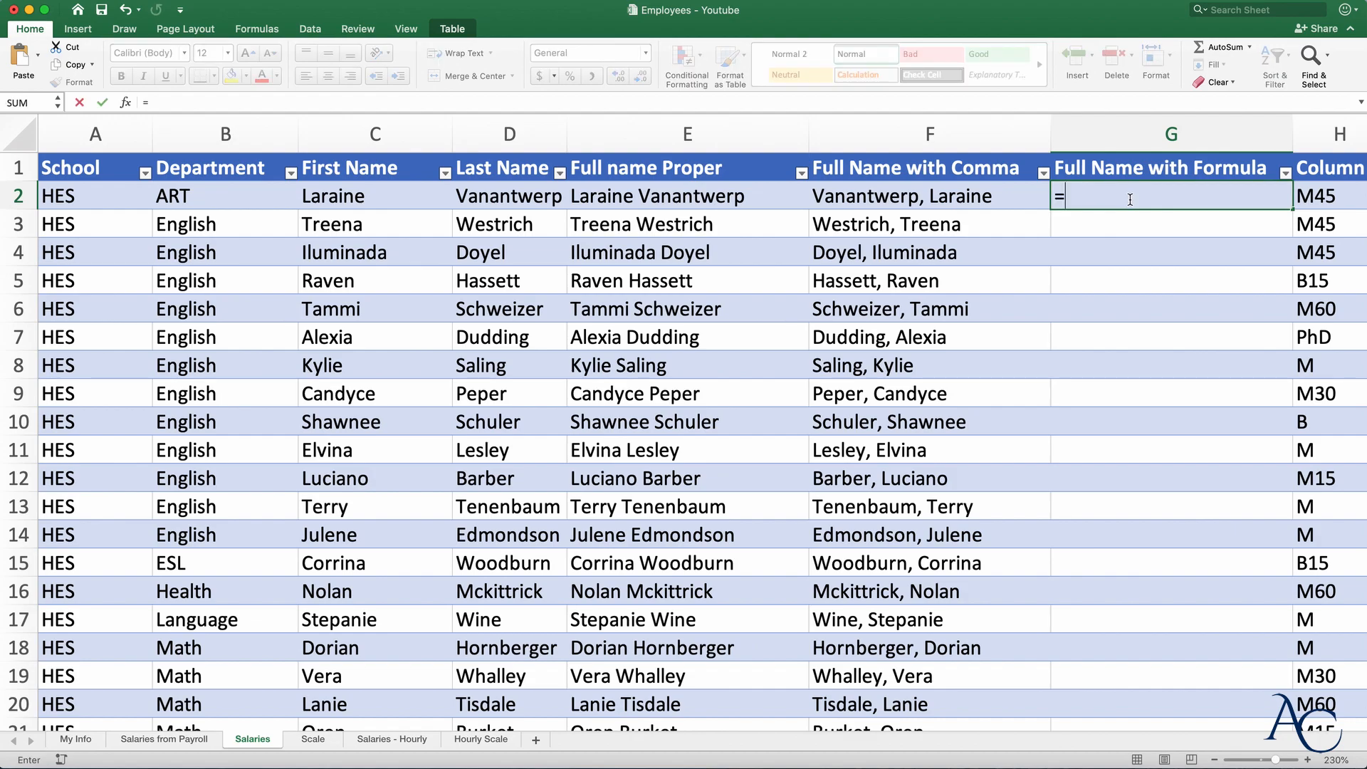
pyautogui.write('con')
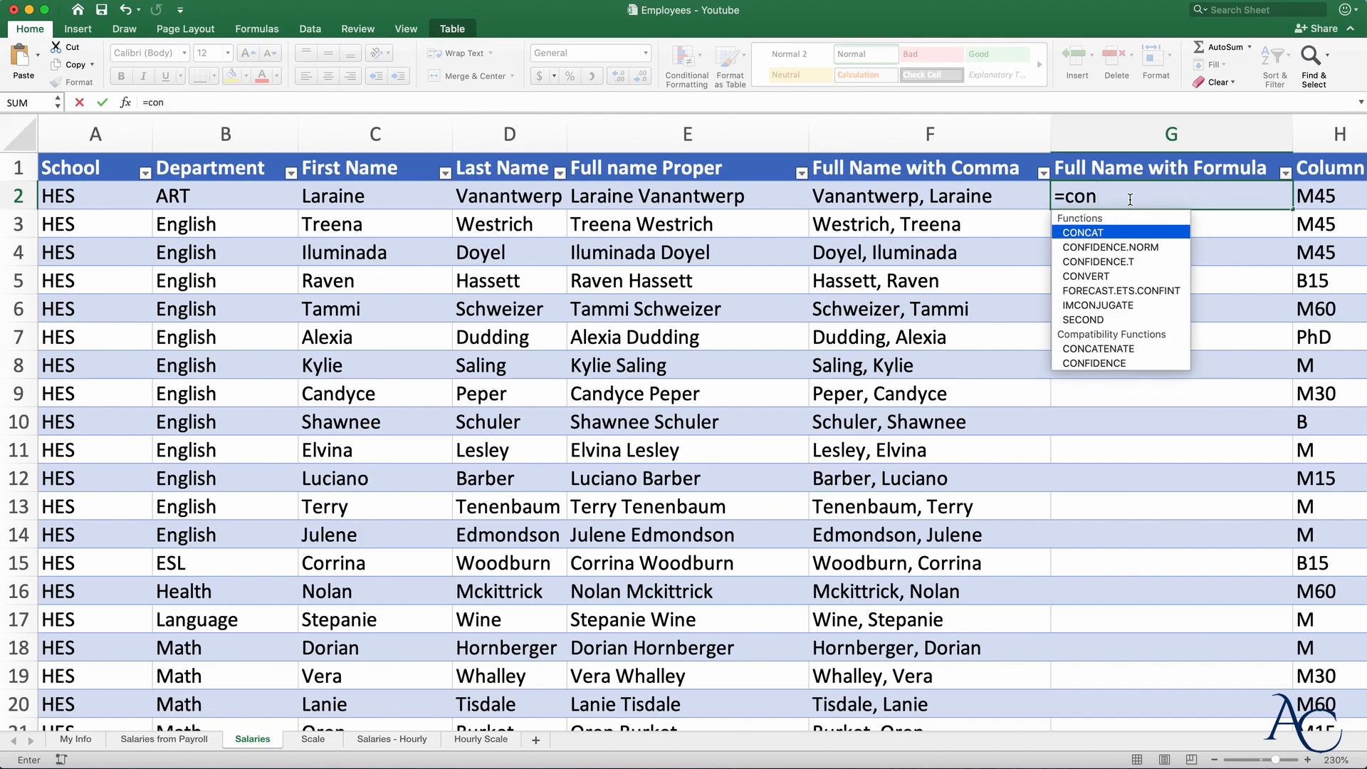
pyautogui.write('cat')
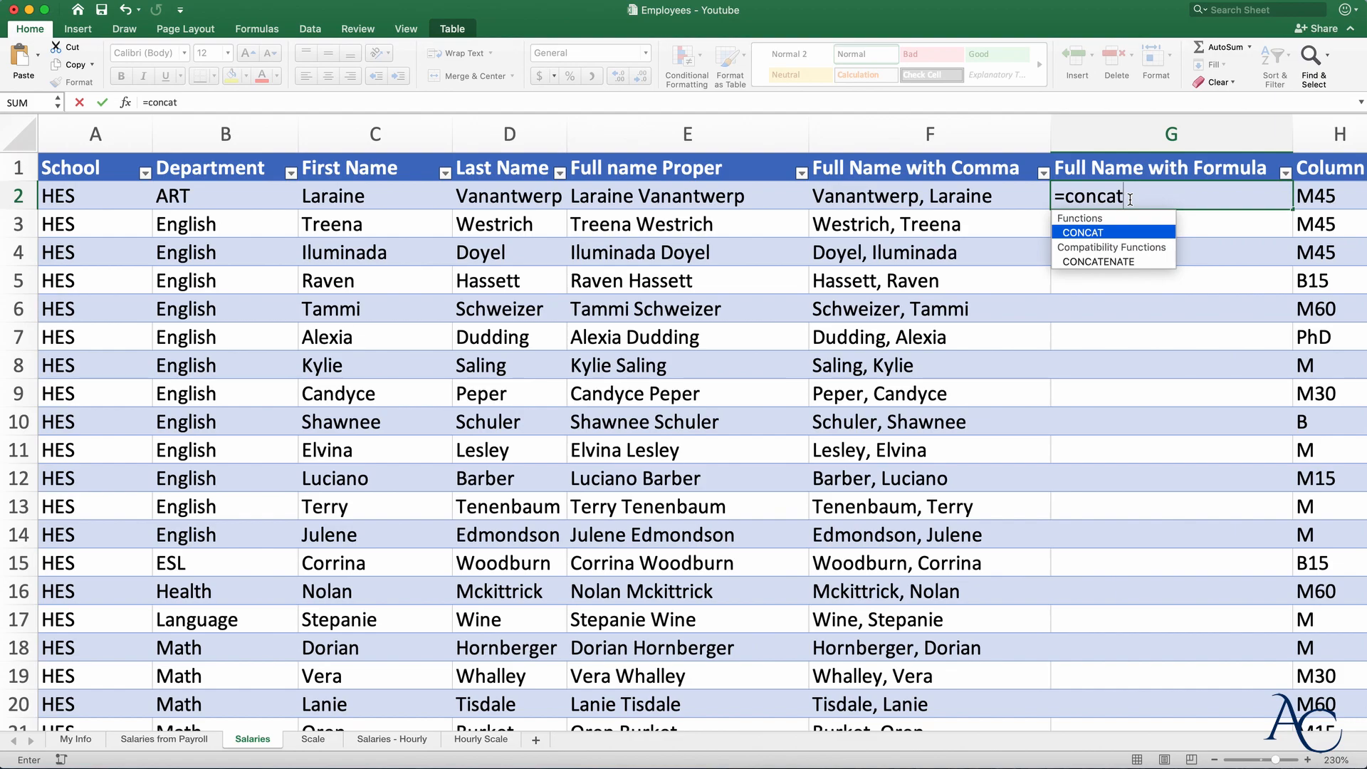
pyautogui.press('Down')
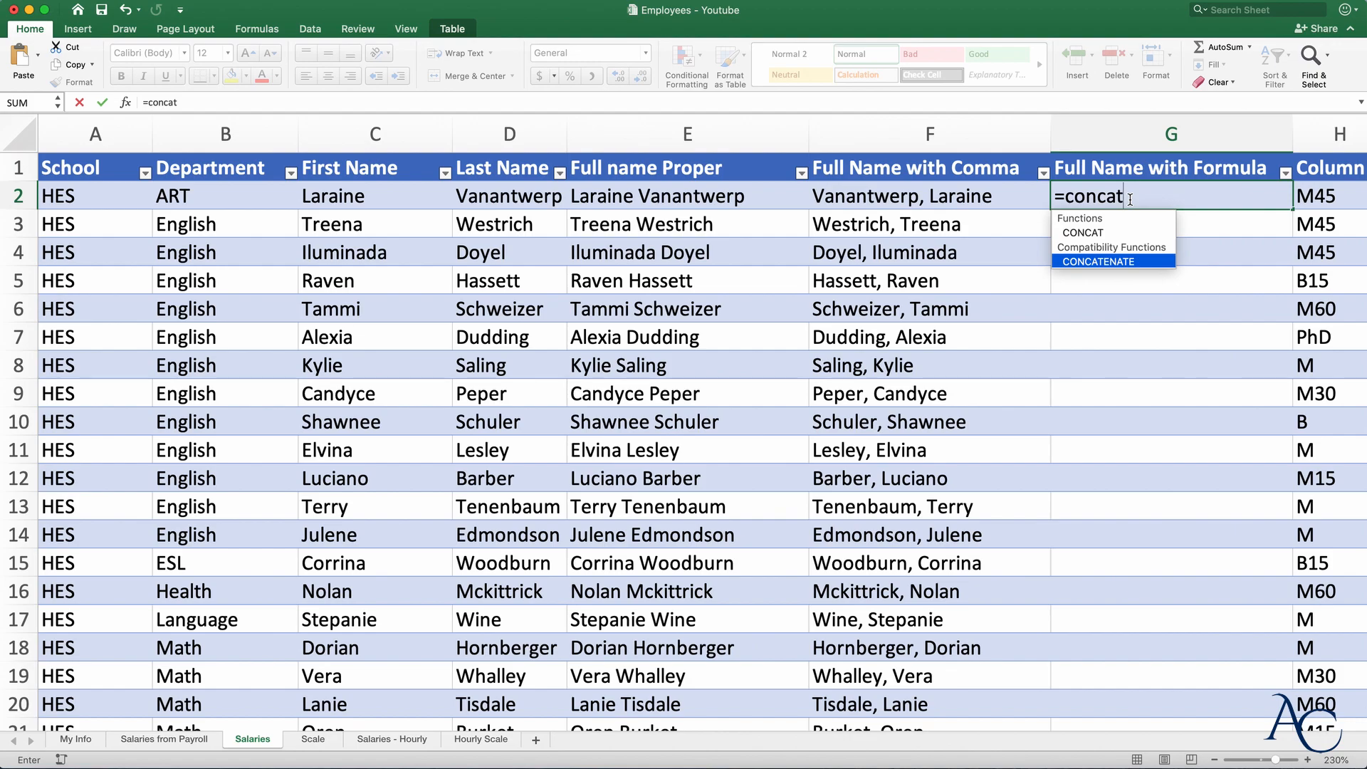
pyautogui.press('Tab')
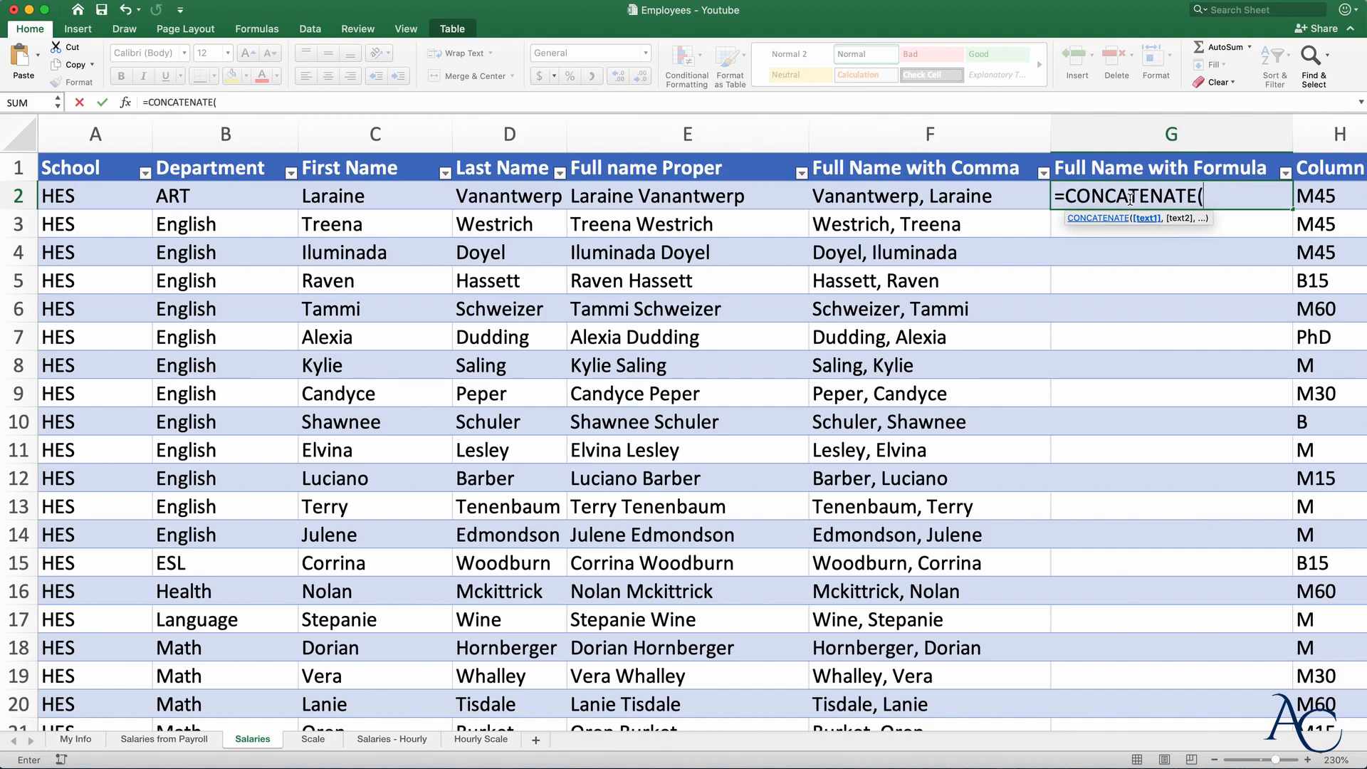
pyautogui.click(364, 195)
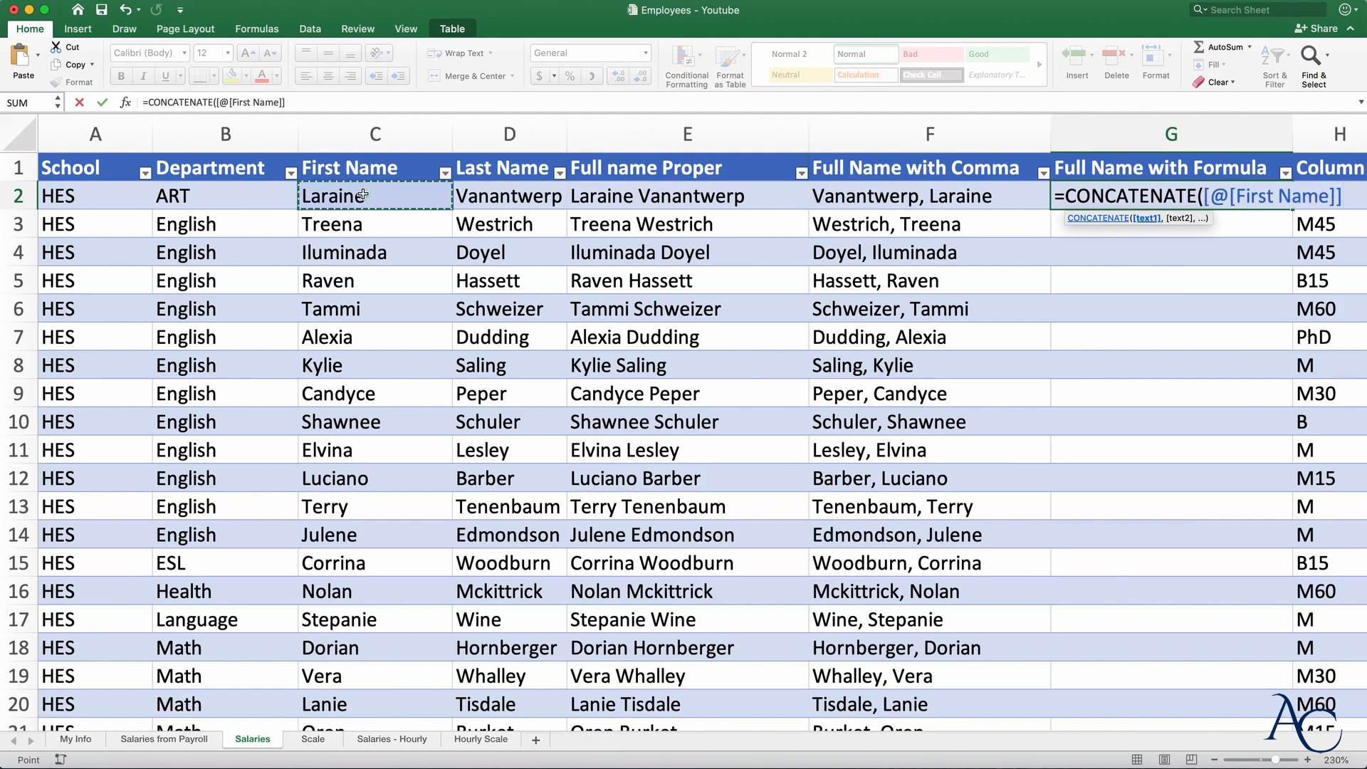
pyautogui.write(',')
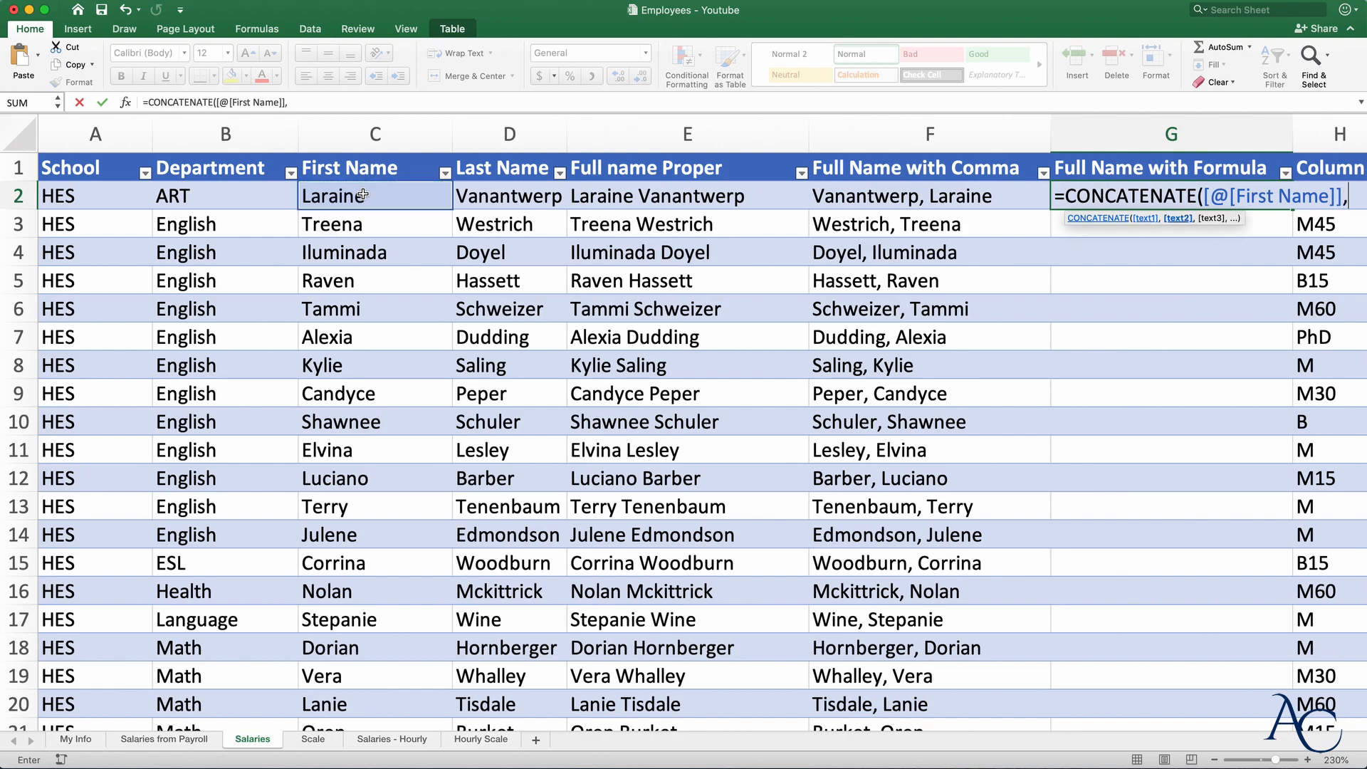
pyautogui.write('" "')
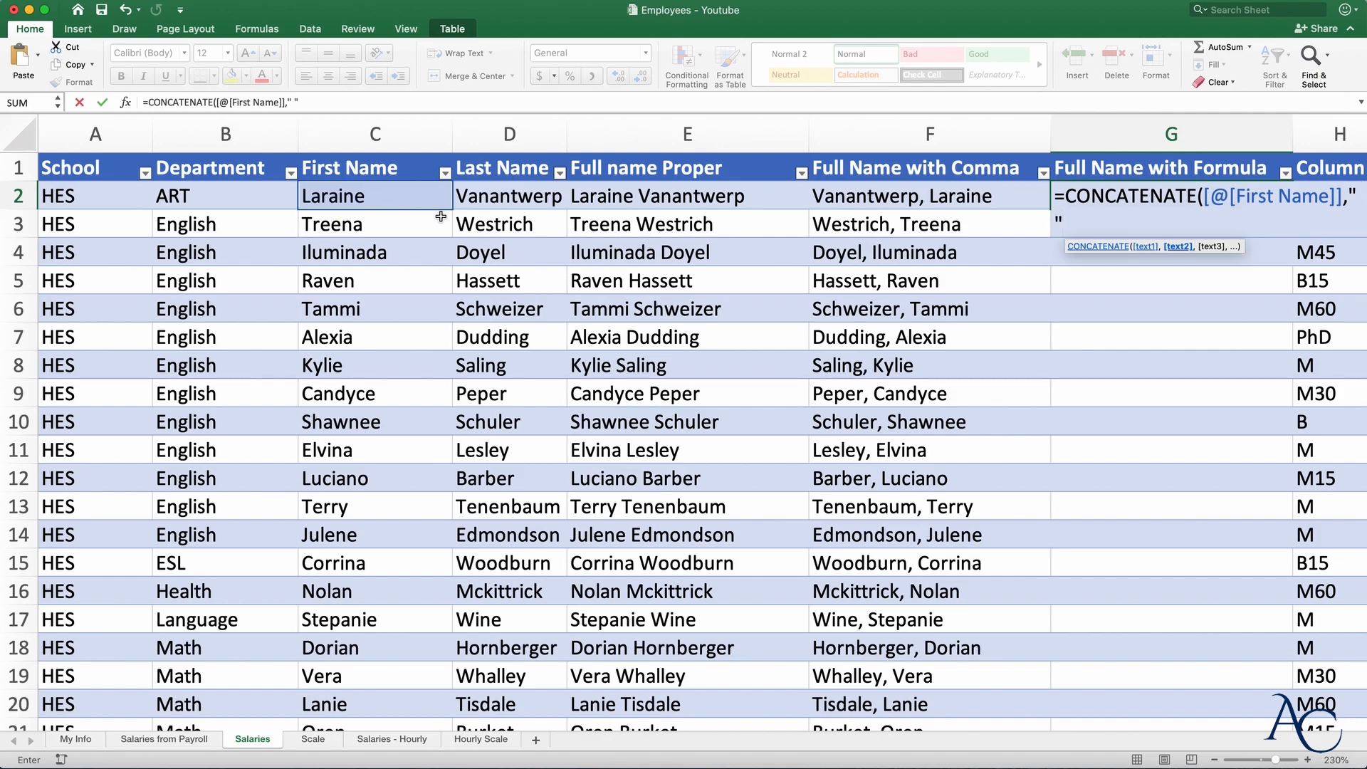
pyautogui.write(',')
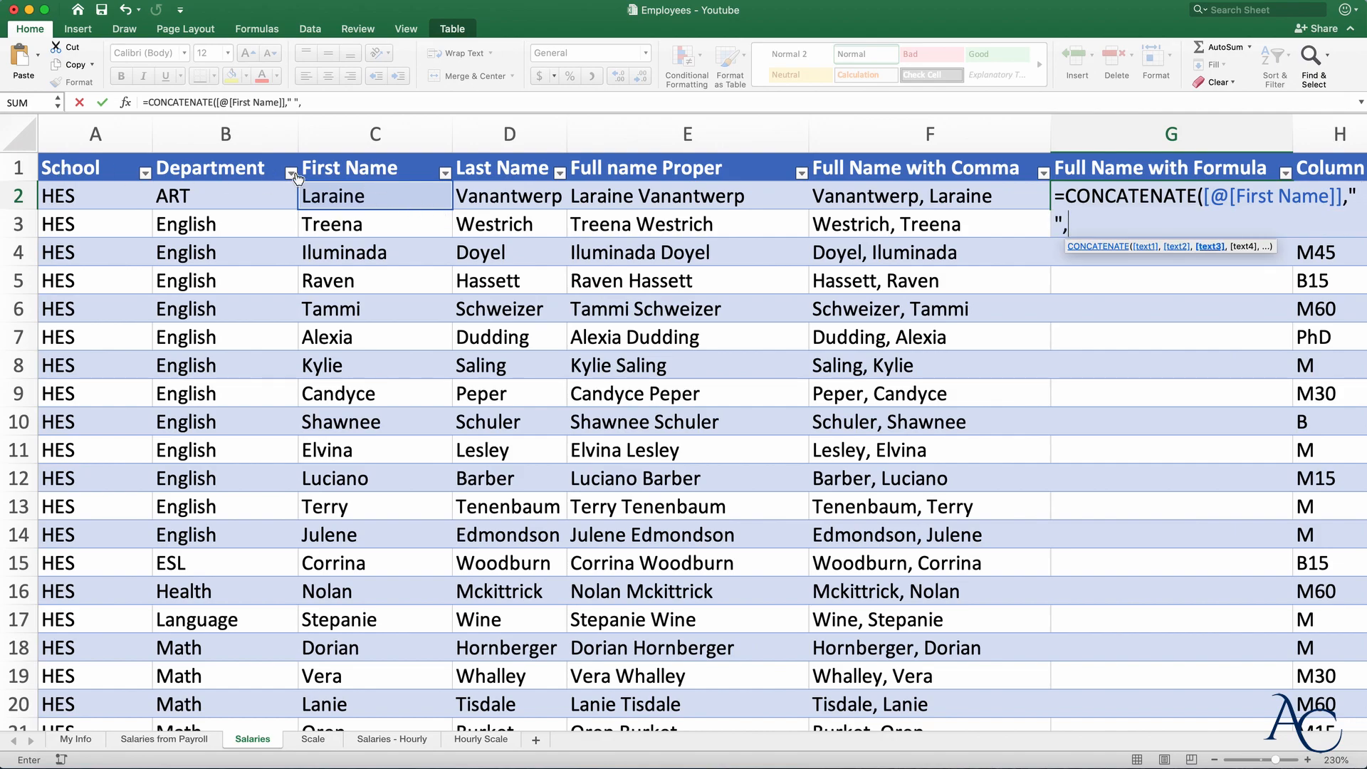
pyautogui.click(470, 202)
pyautogui.write(')')
pyautogui.press('Return')
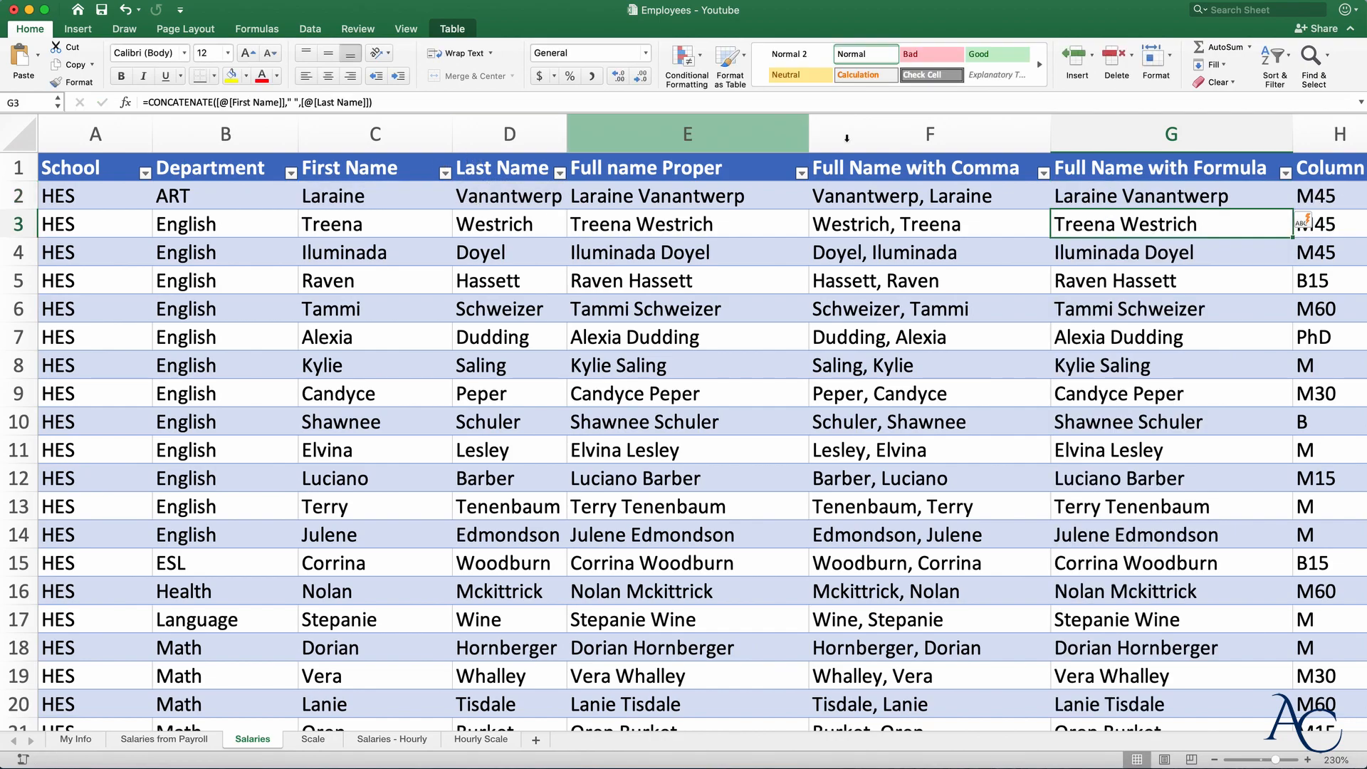
pyautogui.hscroll(6, 900, 223)
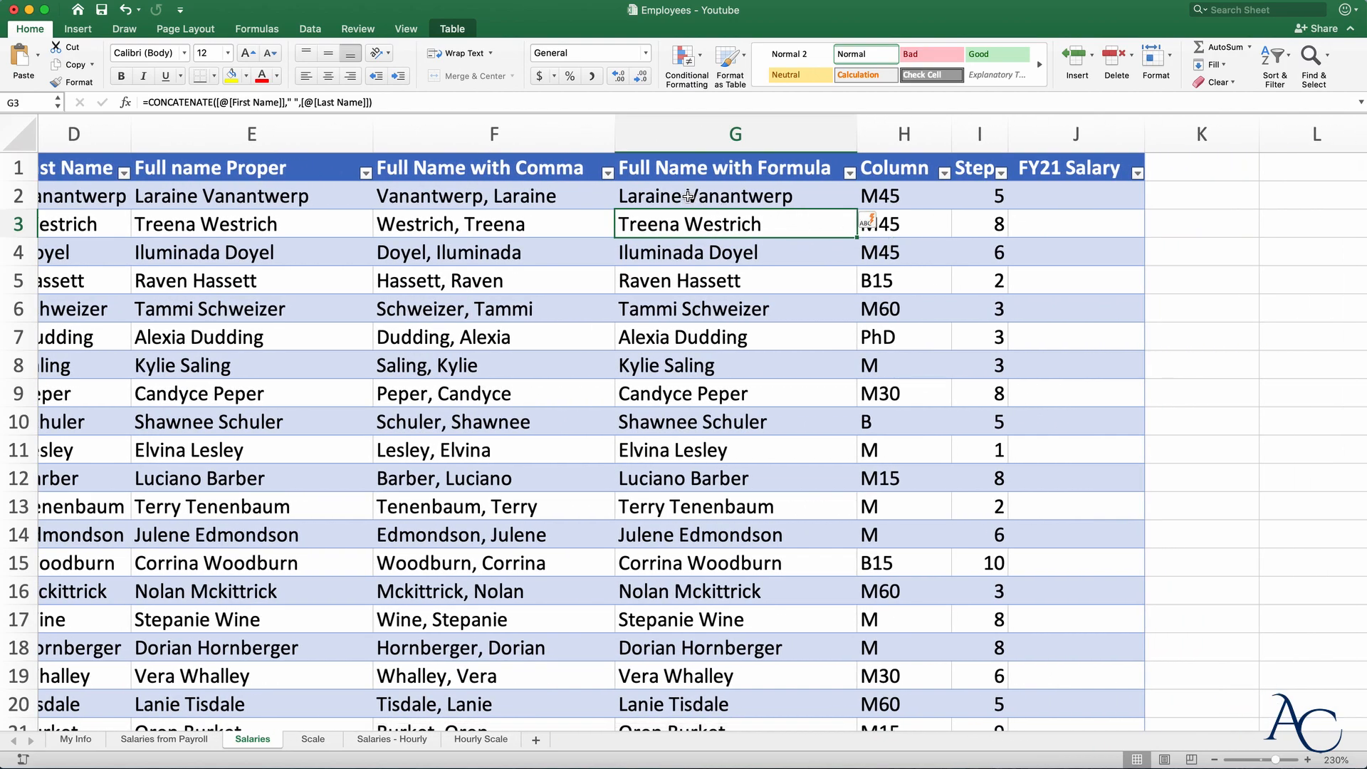
pyautogui.doubleClick(688, 196)
pyautogui.click(925, 197)
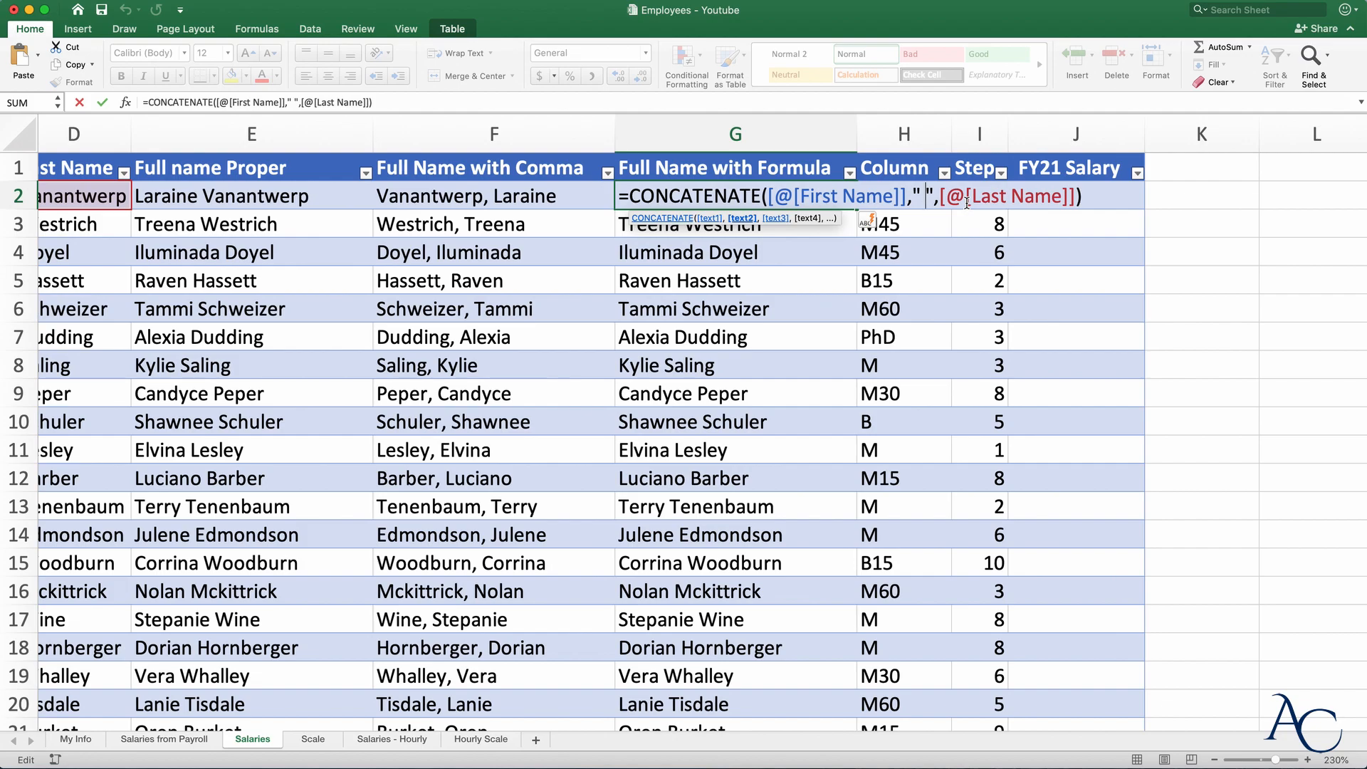
pyautogui.write('-')
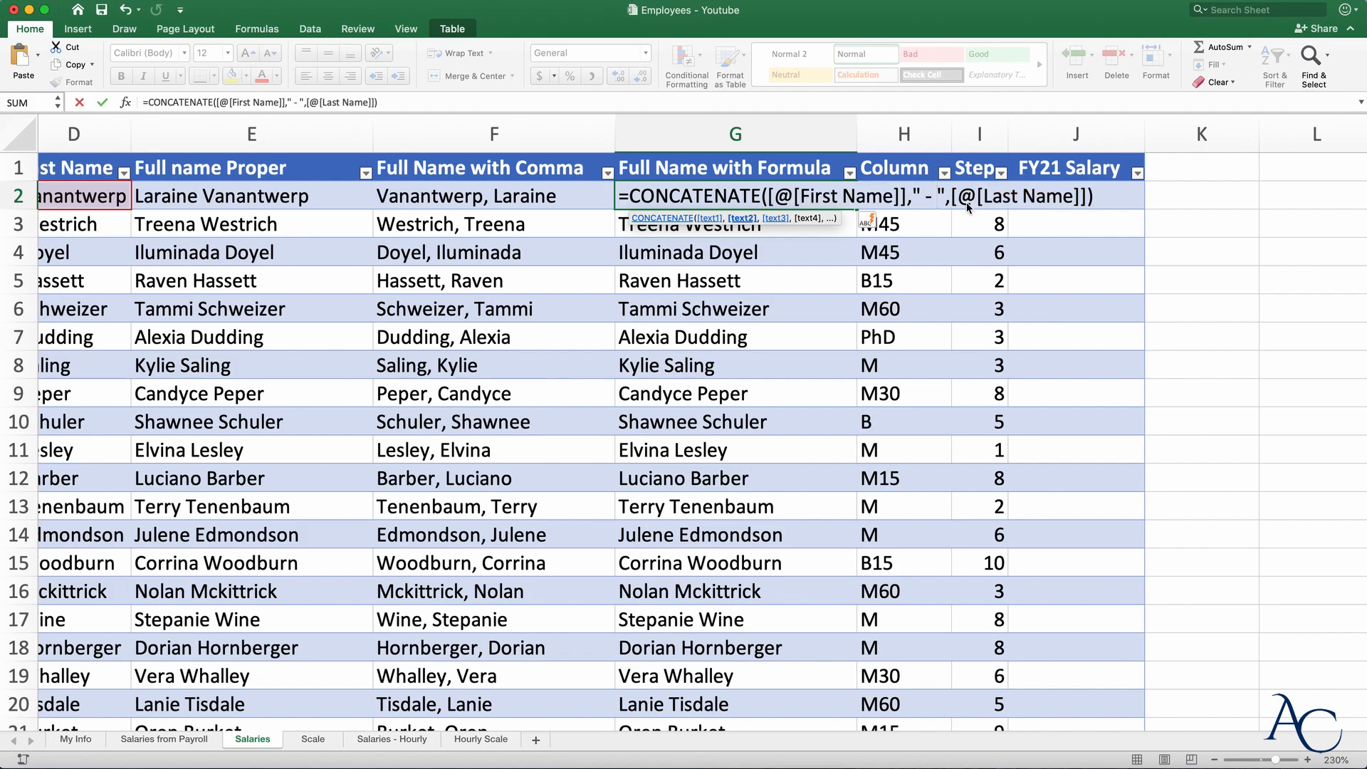
pyautogui.press('Return')
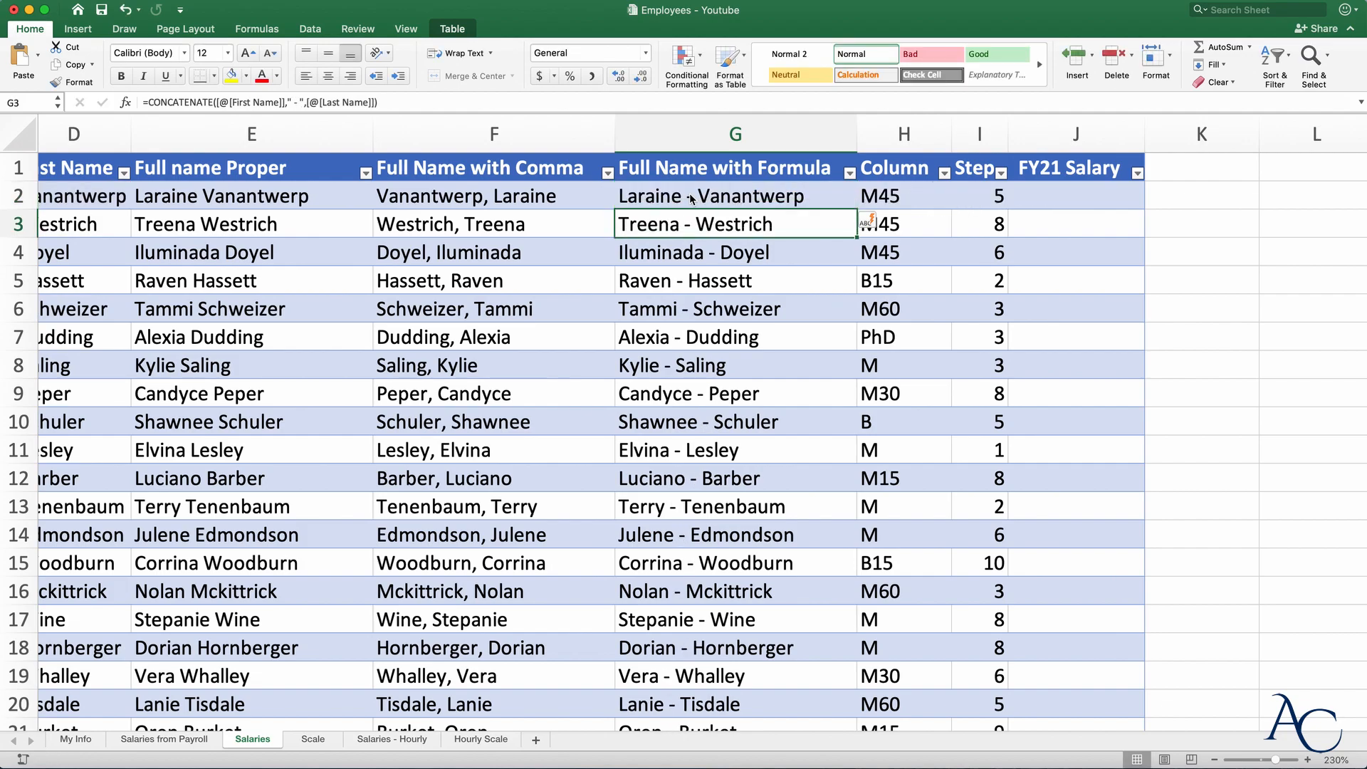
pyautogui.doubleClick(690, 196)
pyautogui.click(934, 196)
pyautogui.press('BackSpace')
pyautogui.press('BackSpace')
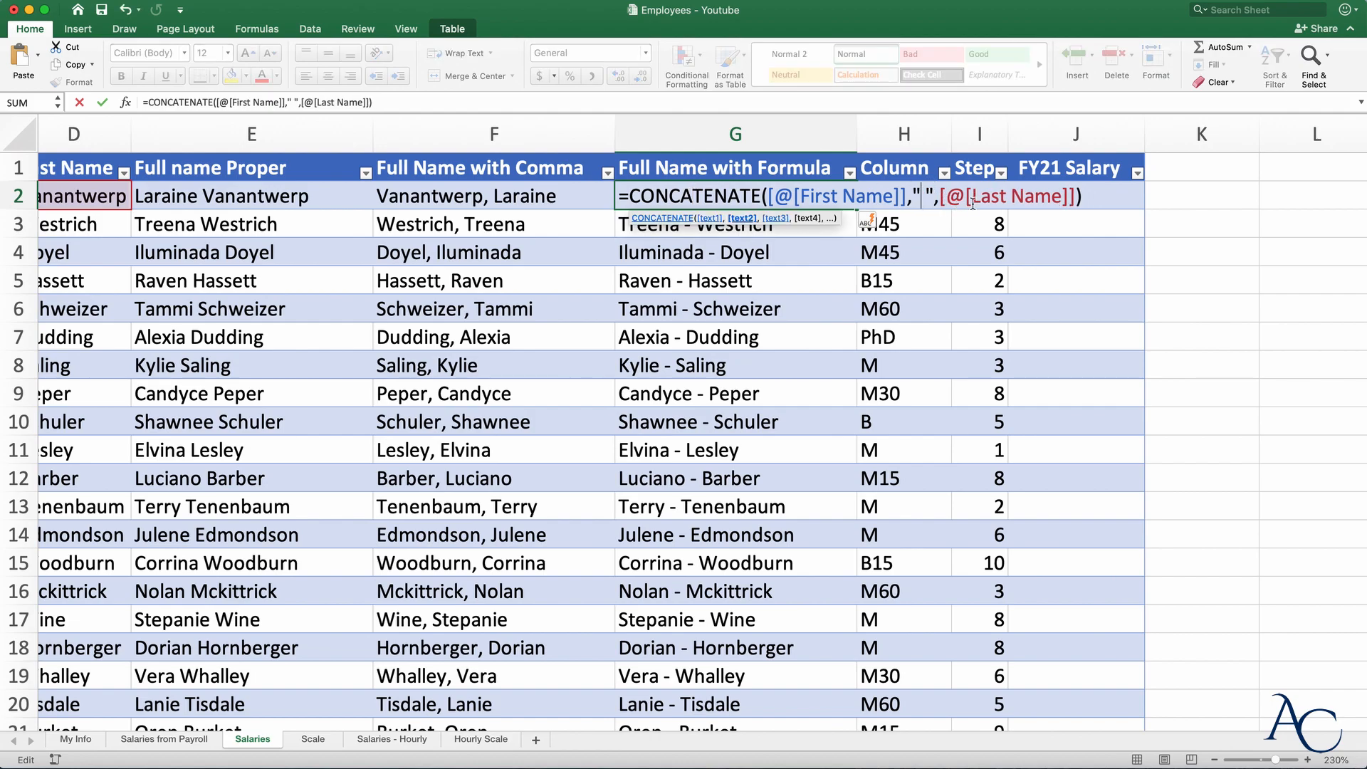
pyautogui.press('Return')
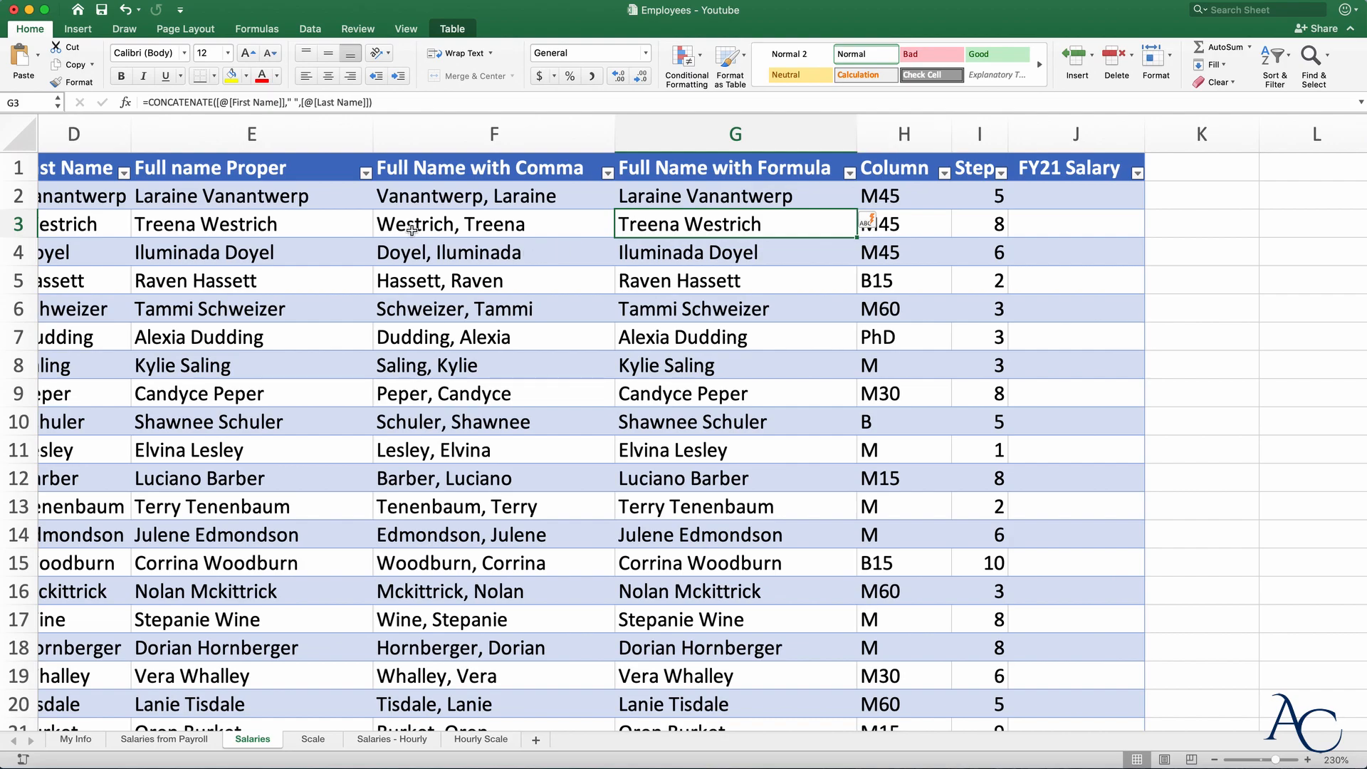
pyautogui.hscroll(-5, 403, 227)
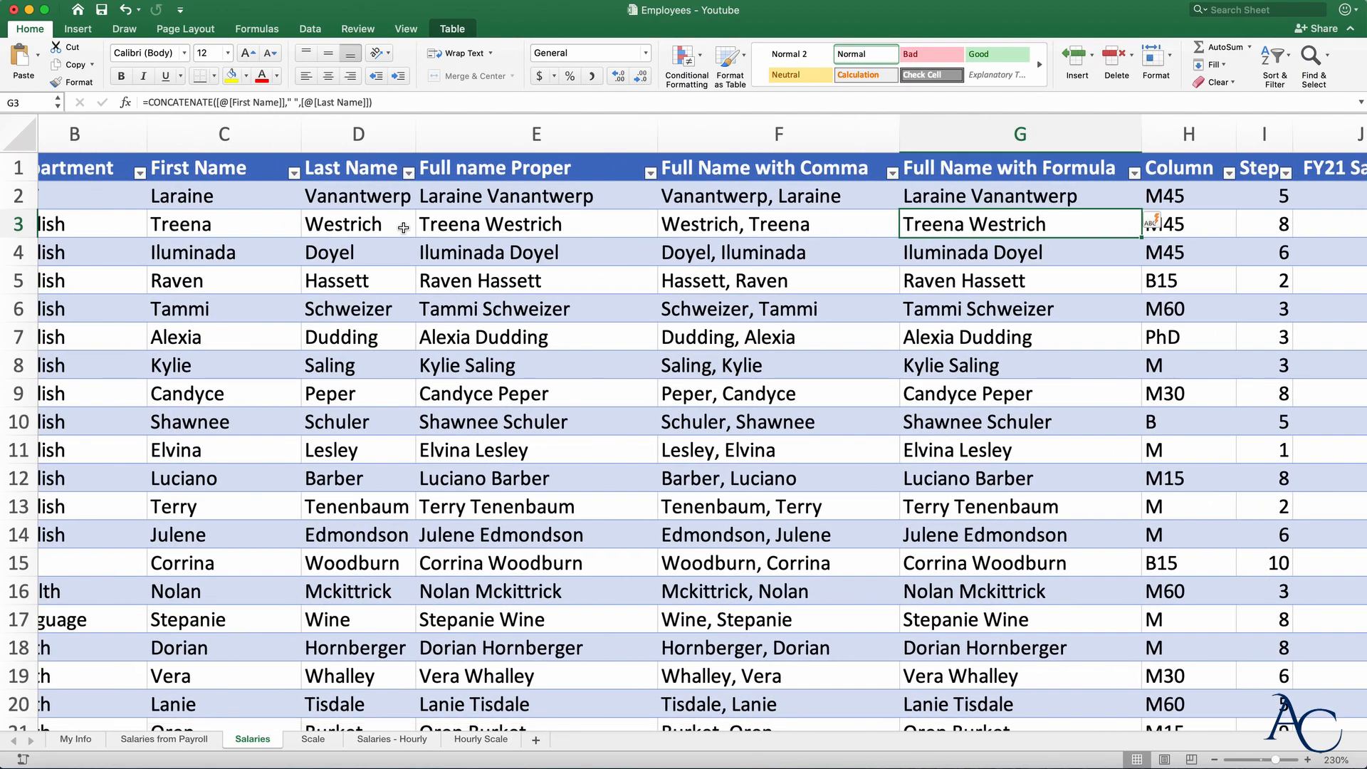
# - Clear the Full Name with Comma and Full Name with Formula columns, then delete the second one
pyautogui.click(767, 125)
pyautogui.moveTo(854, 140); pyautogui.dragTo(1041, 132)
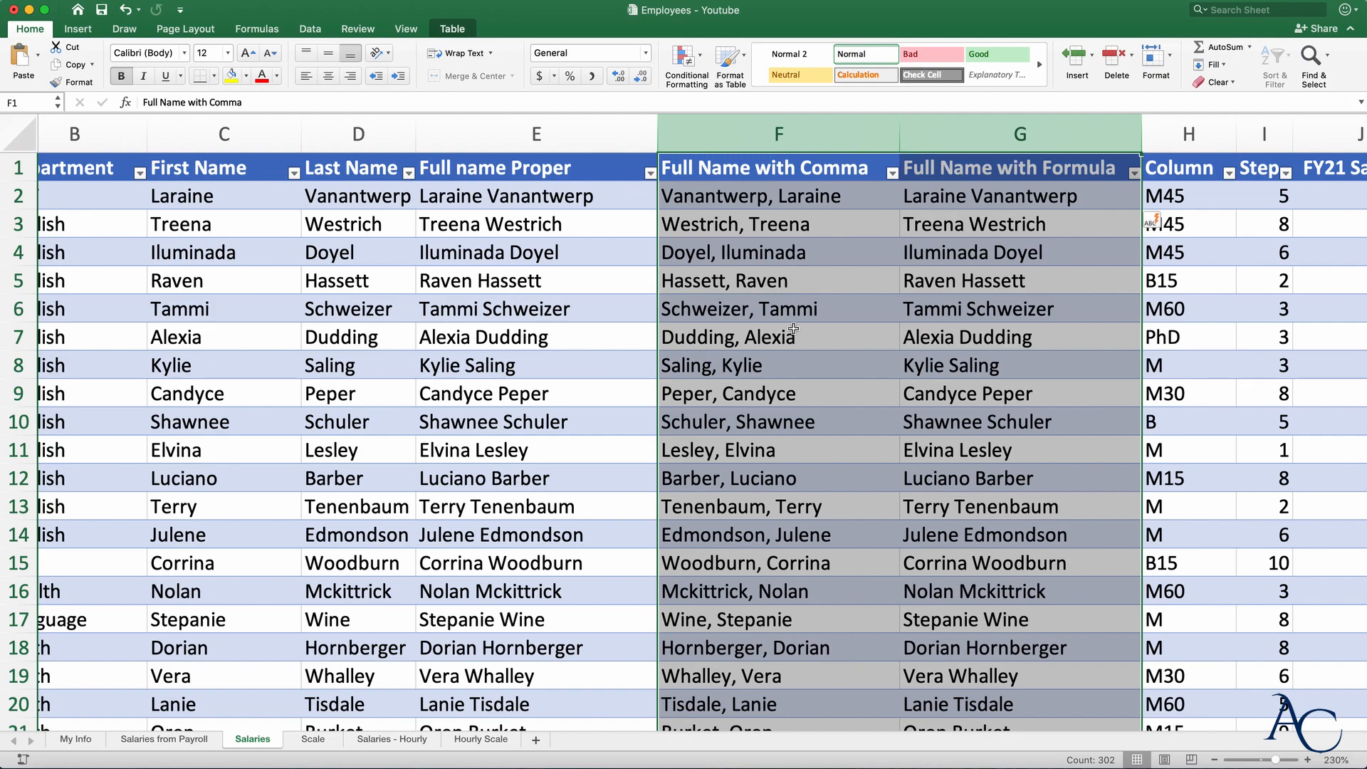
pyautogui.press('Delete')
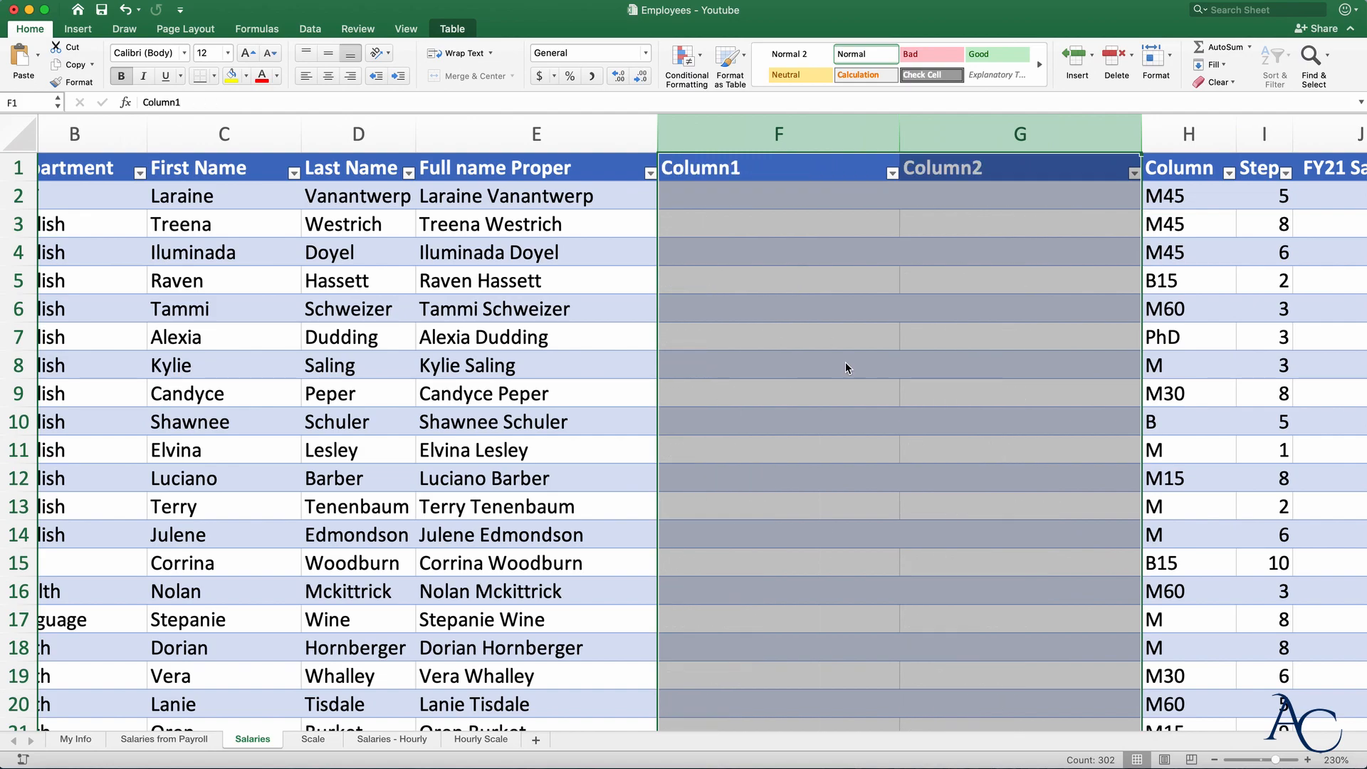
pyautogui.rightClick(971, 138)
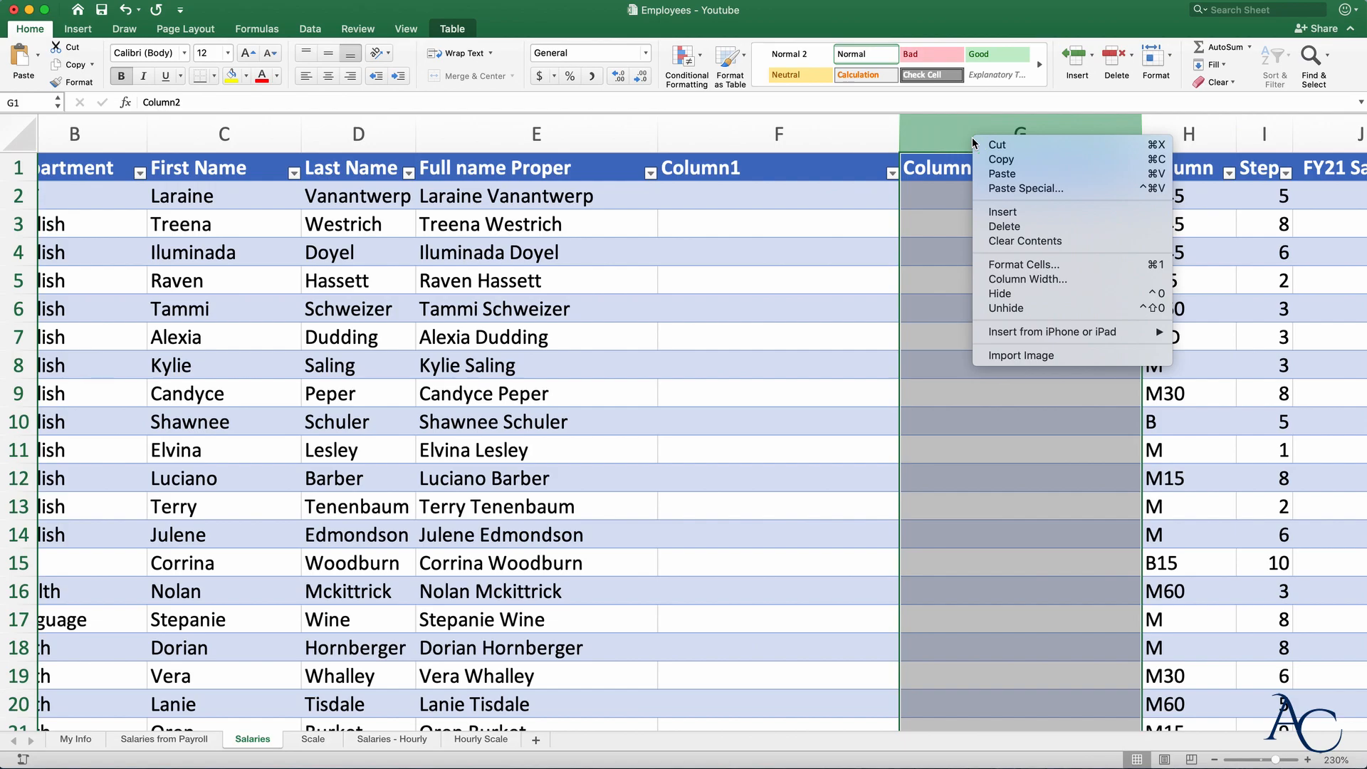
pyautogui.click(1003, 225)
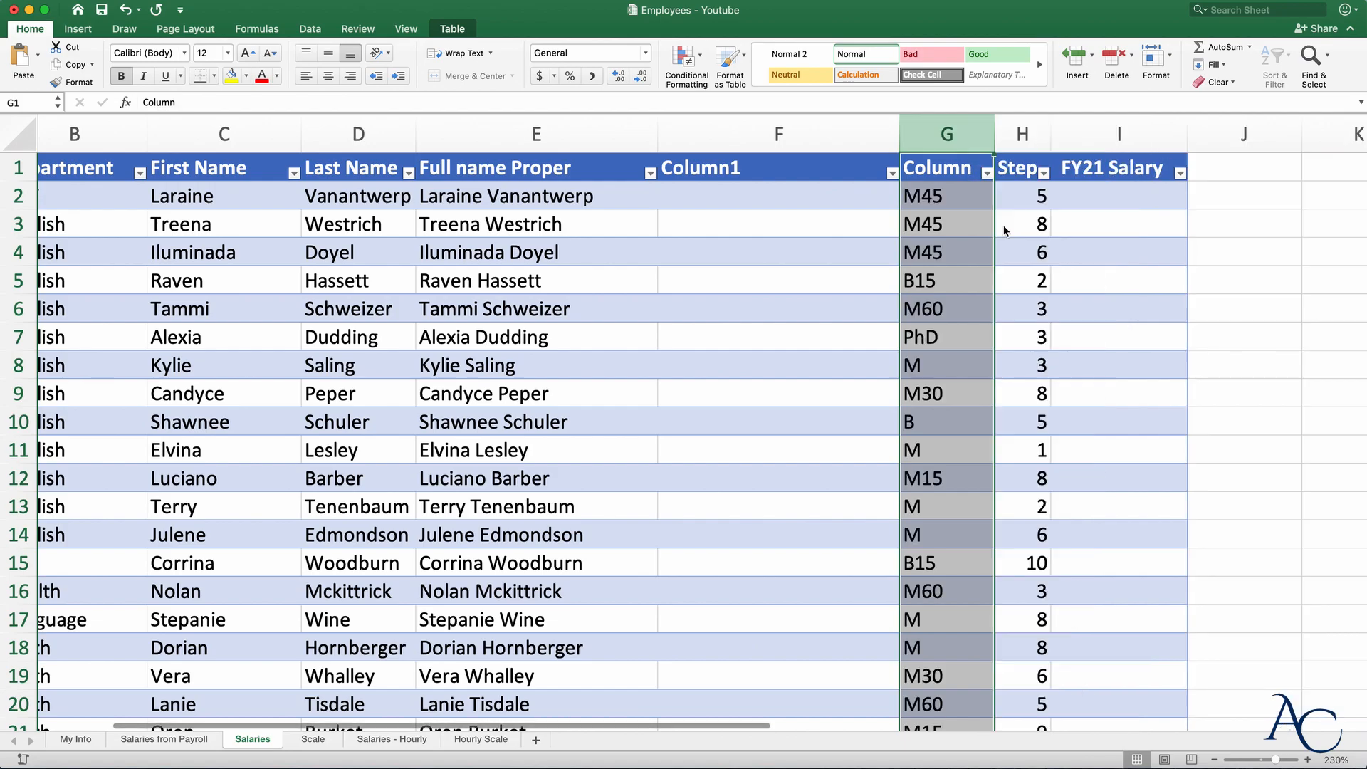
# - Rename the remaining empty column's header from Column1 to Username
pyautogui.click(764, 165)
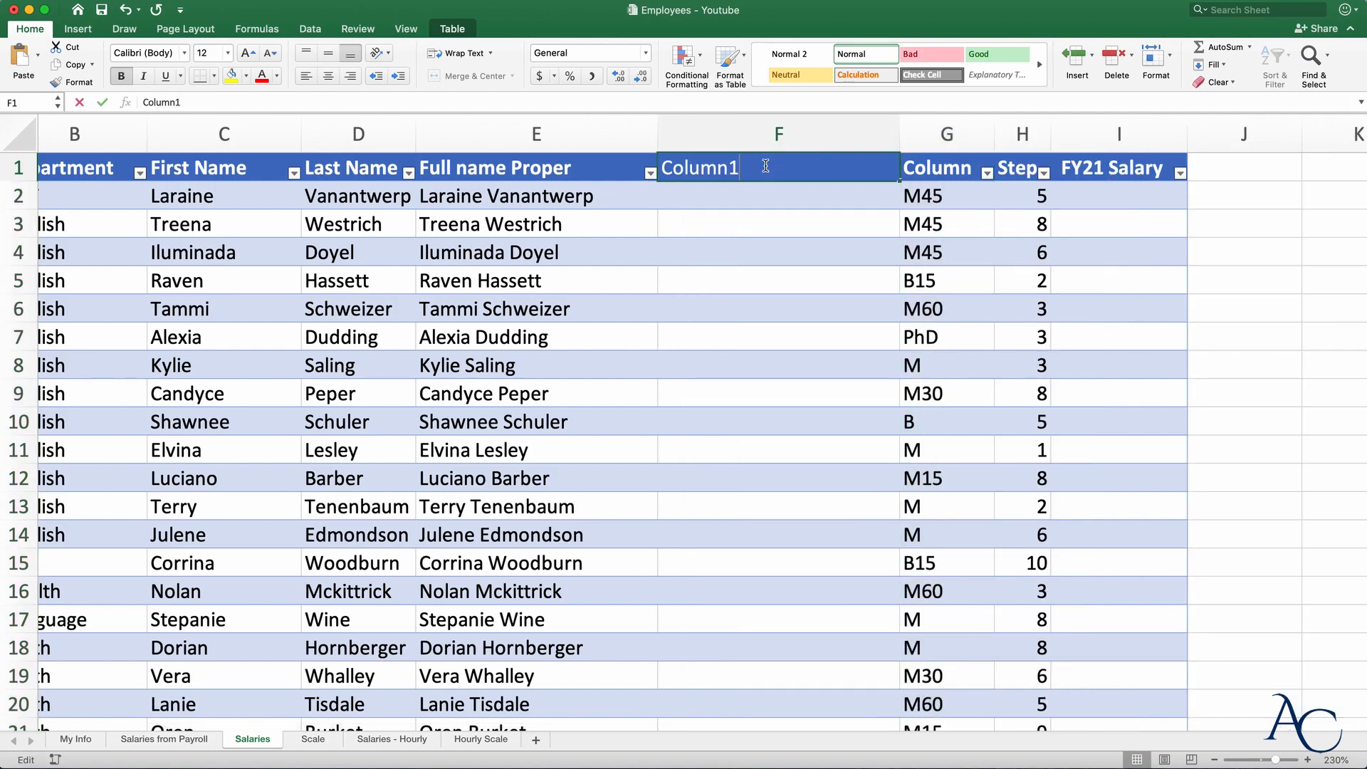
pyautogui.doubleClick(765, 165)
pyautogui.press('BackSpace')
pyautogui.press('BackSpace')
pyautogui.press('BackSpace')
pyautogui.press('BackSpace')
pyautogui.press('BackSpace')
pyautogui.press('BackSpace')
pyautogui.press('BackSpace')
pyautogui.write('Username')
pyautogui.press('Return')
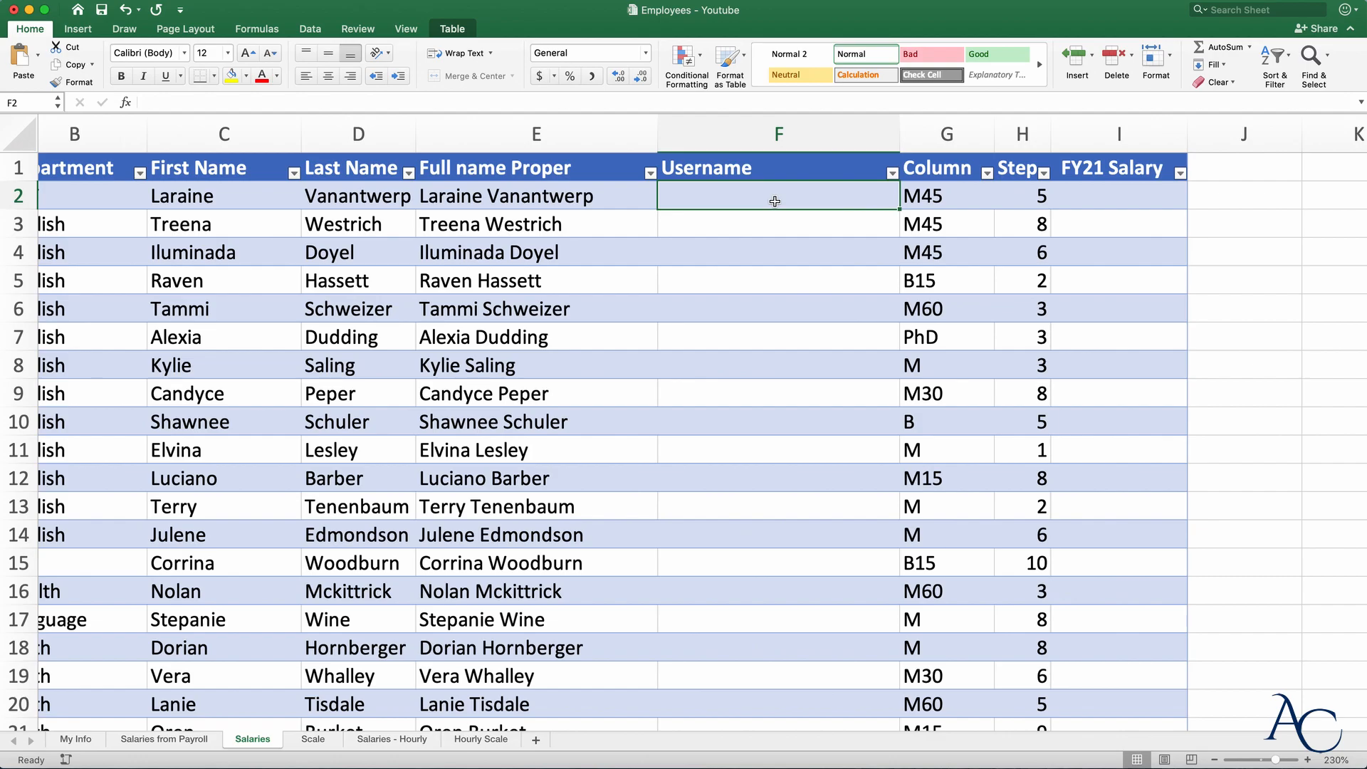
pyautogui.write('=')
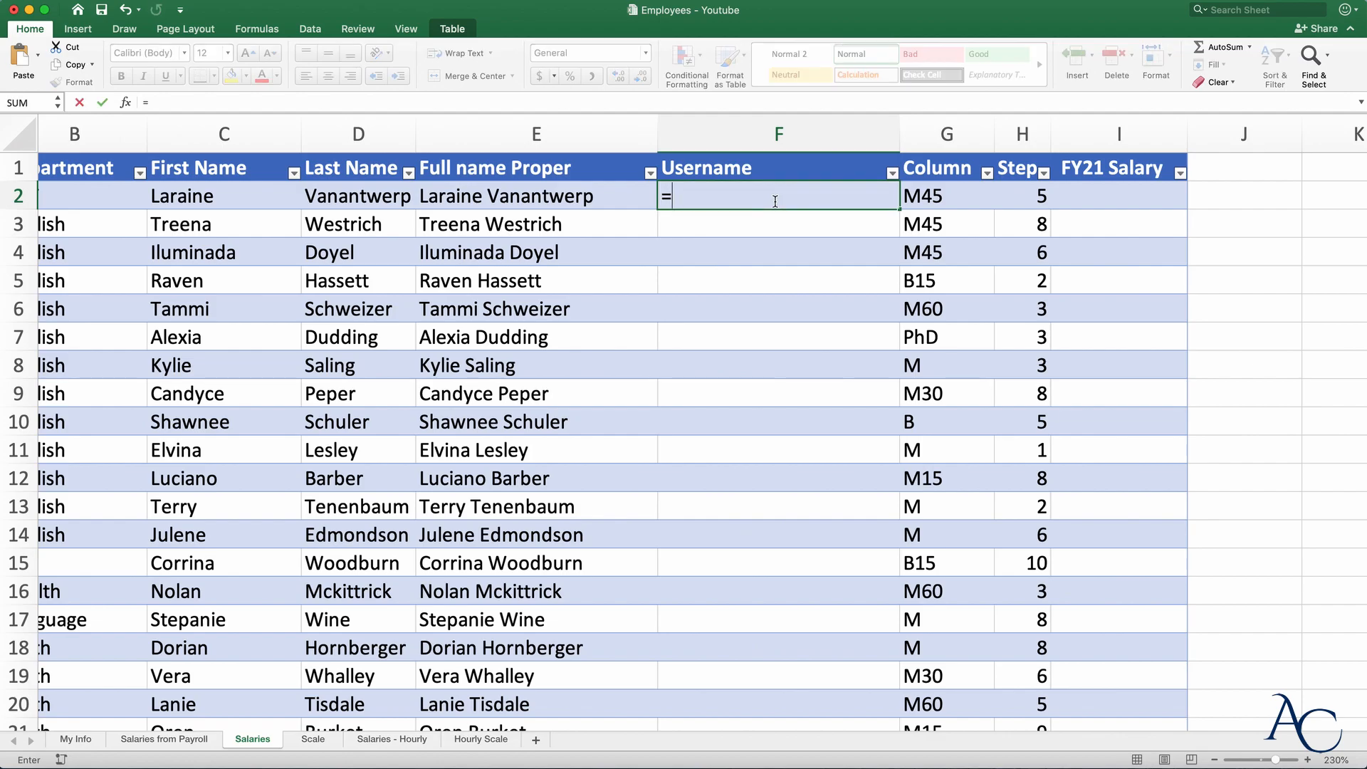
pyautogui.write('Le')
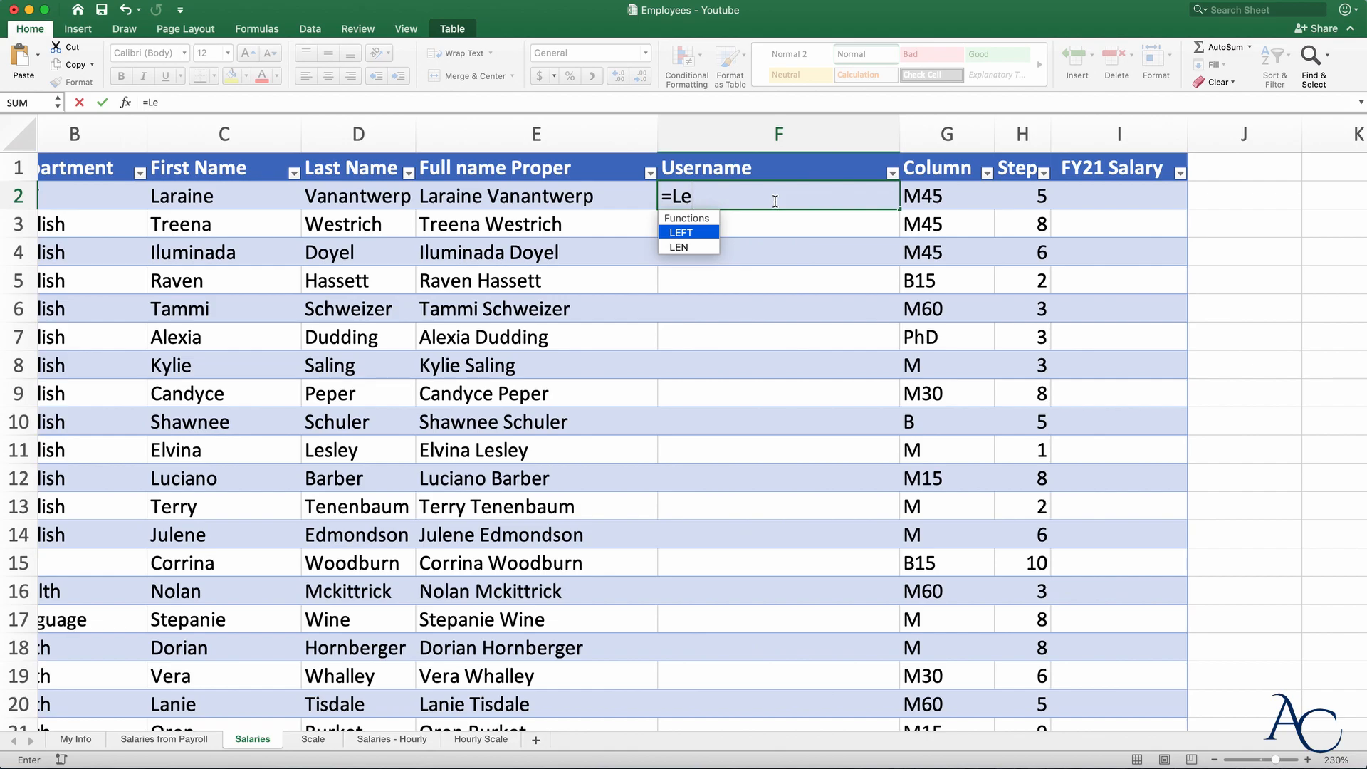
pyautogui.write('f')
pyautogui.press('Tab')
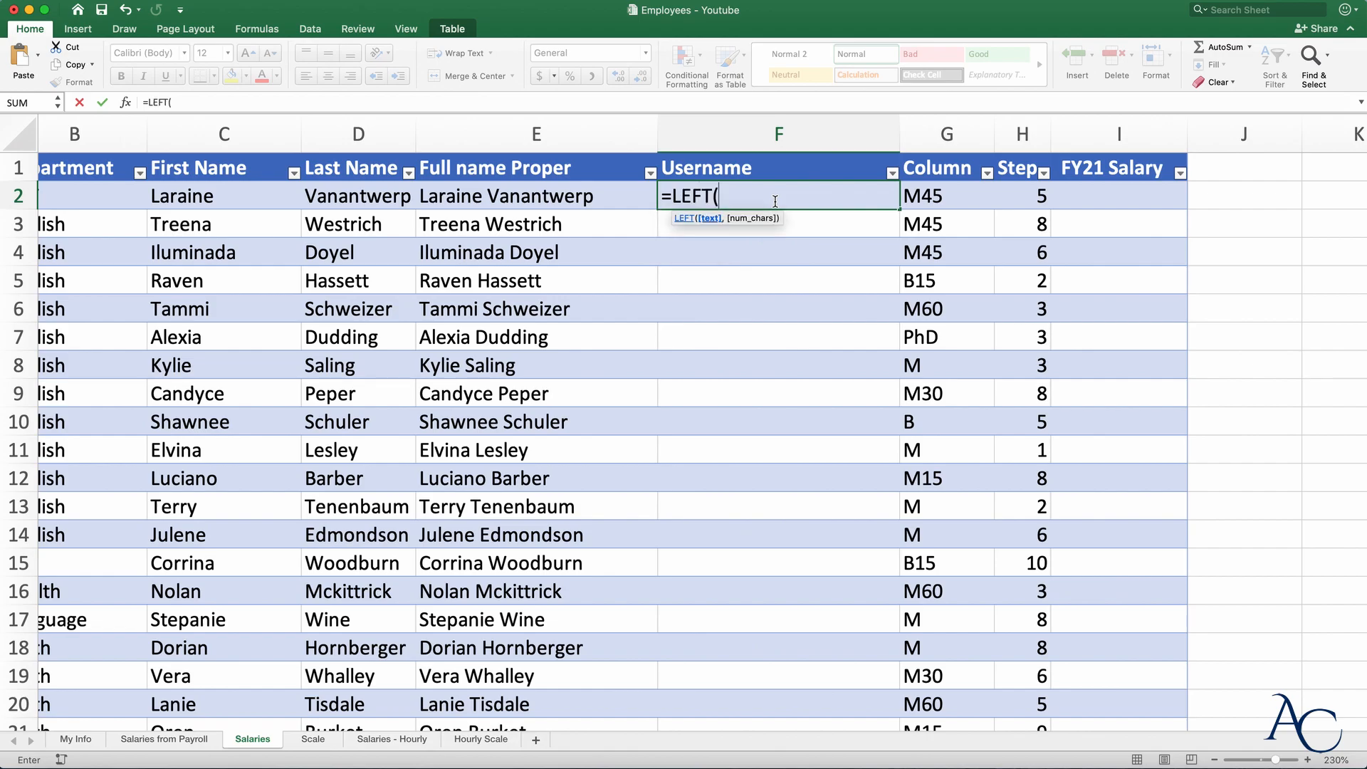
pyautogui.click(216, 200)
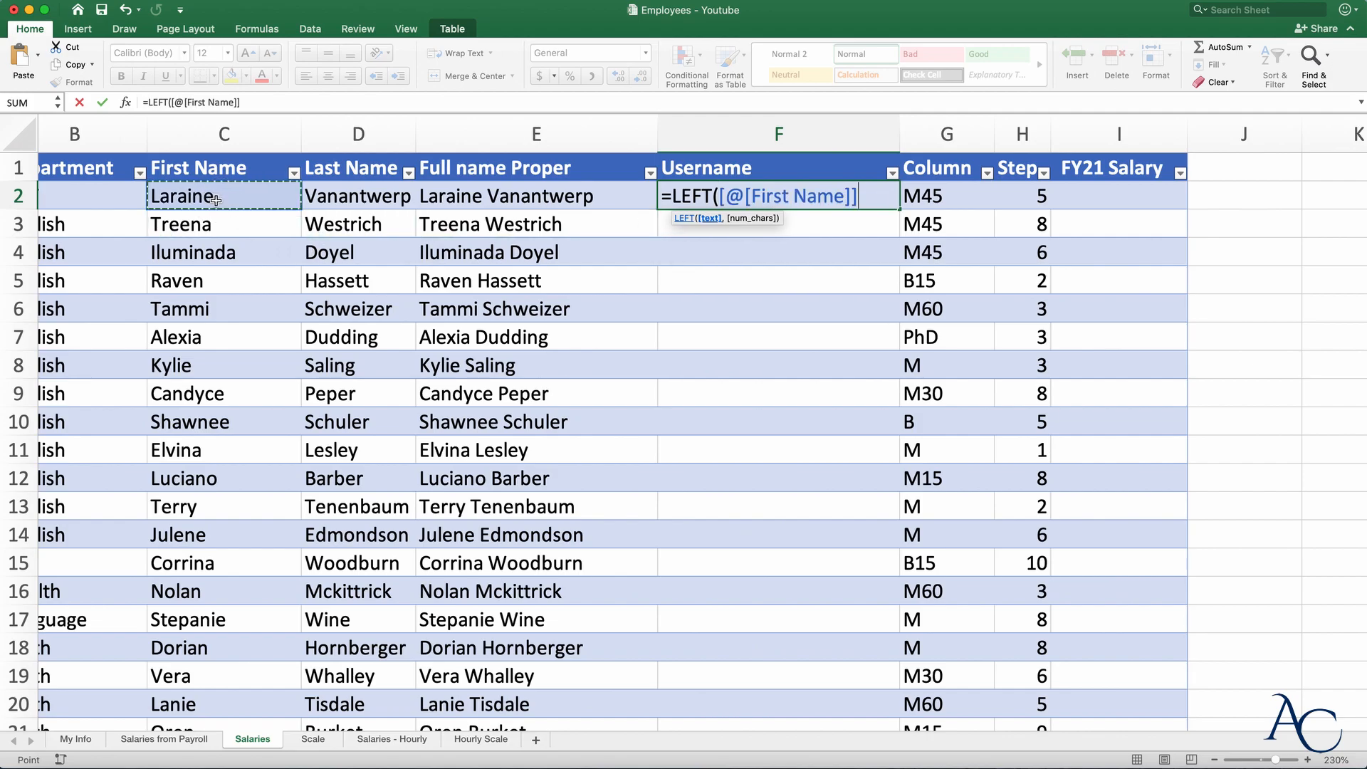
pyautogui.write(',')
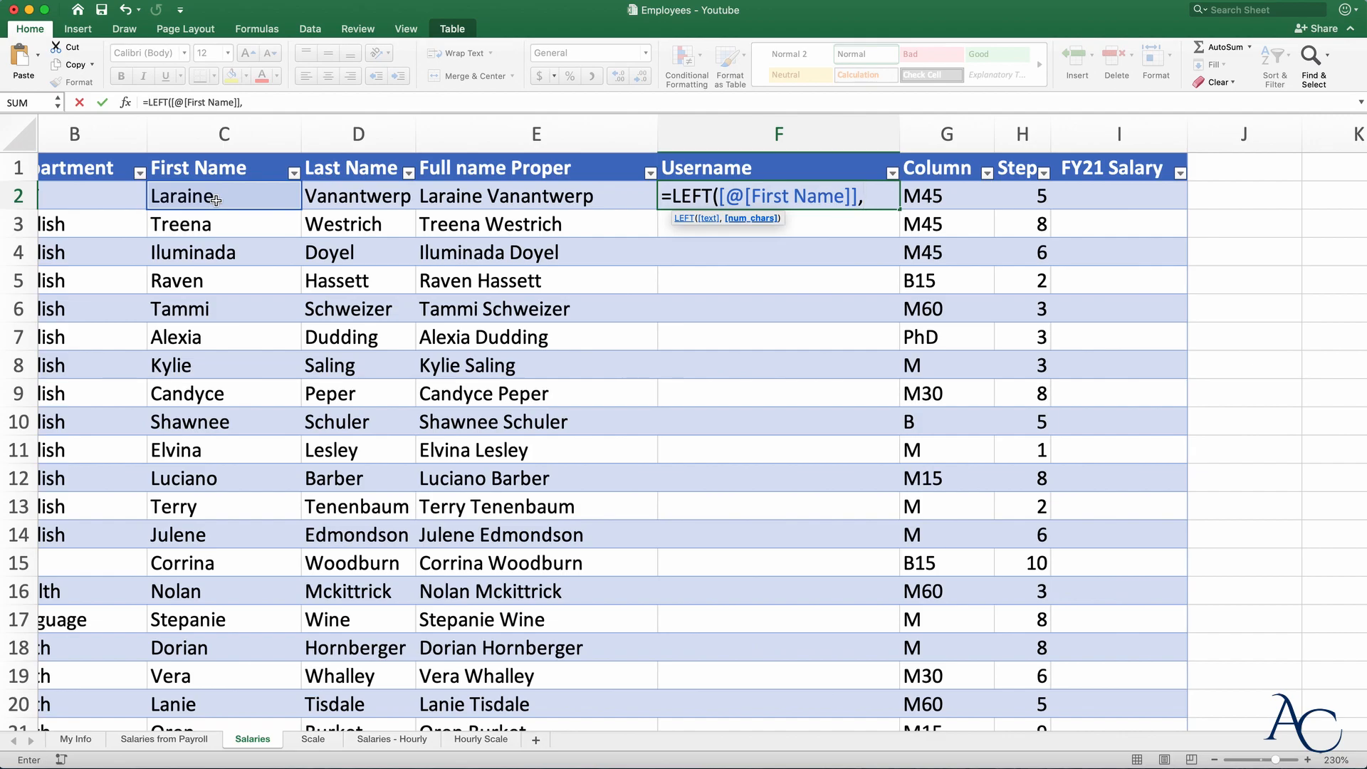
pyautogui.write('1)')
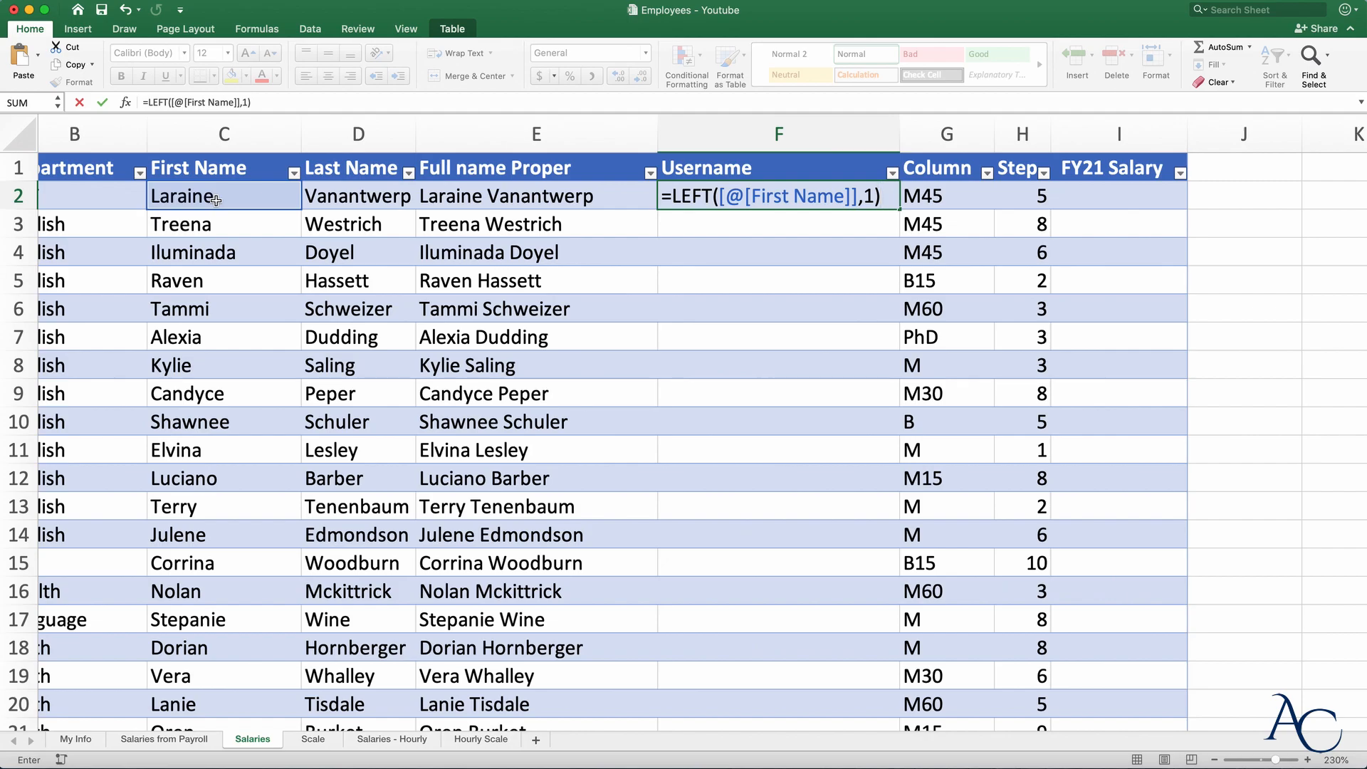
pyautogui.write('&')
pyautogui.click(371, 198)
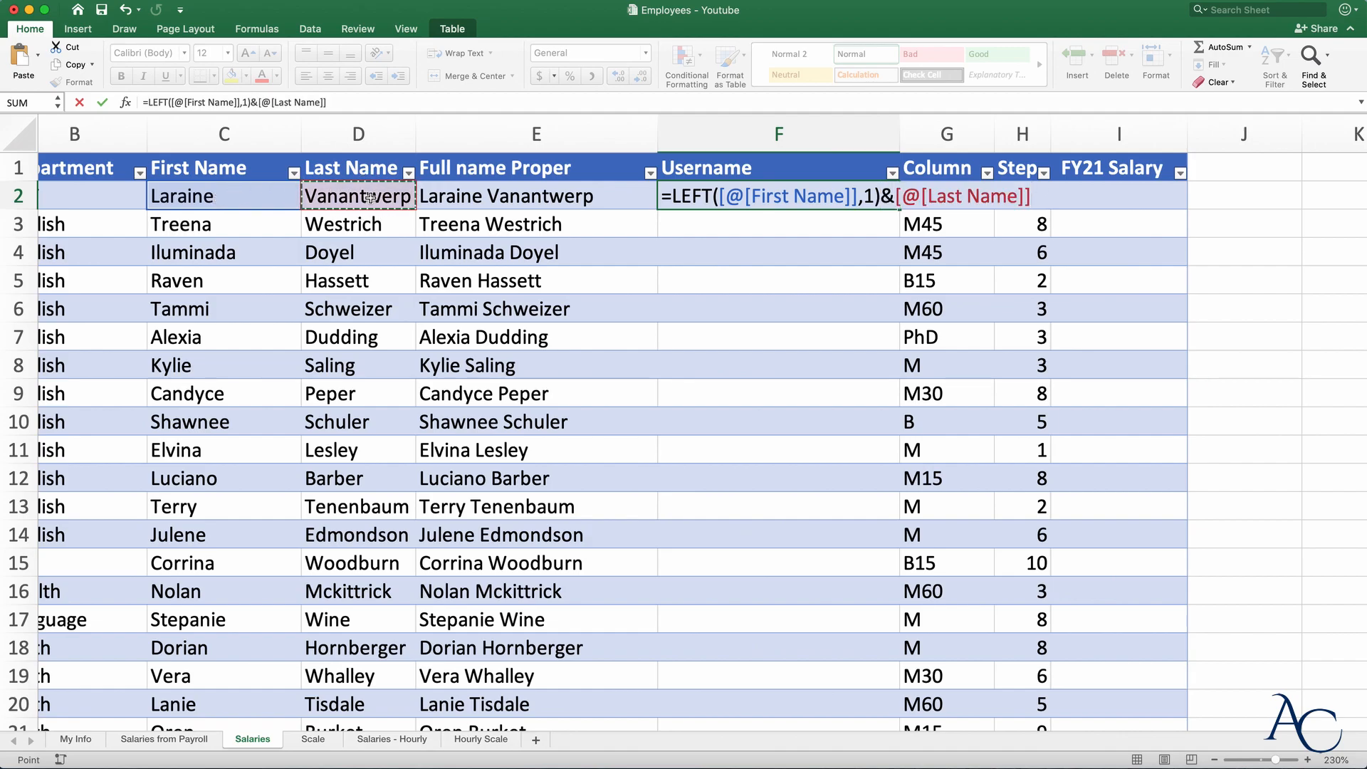
pyautogui.press('Return')
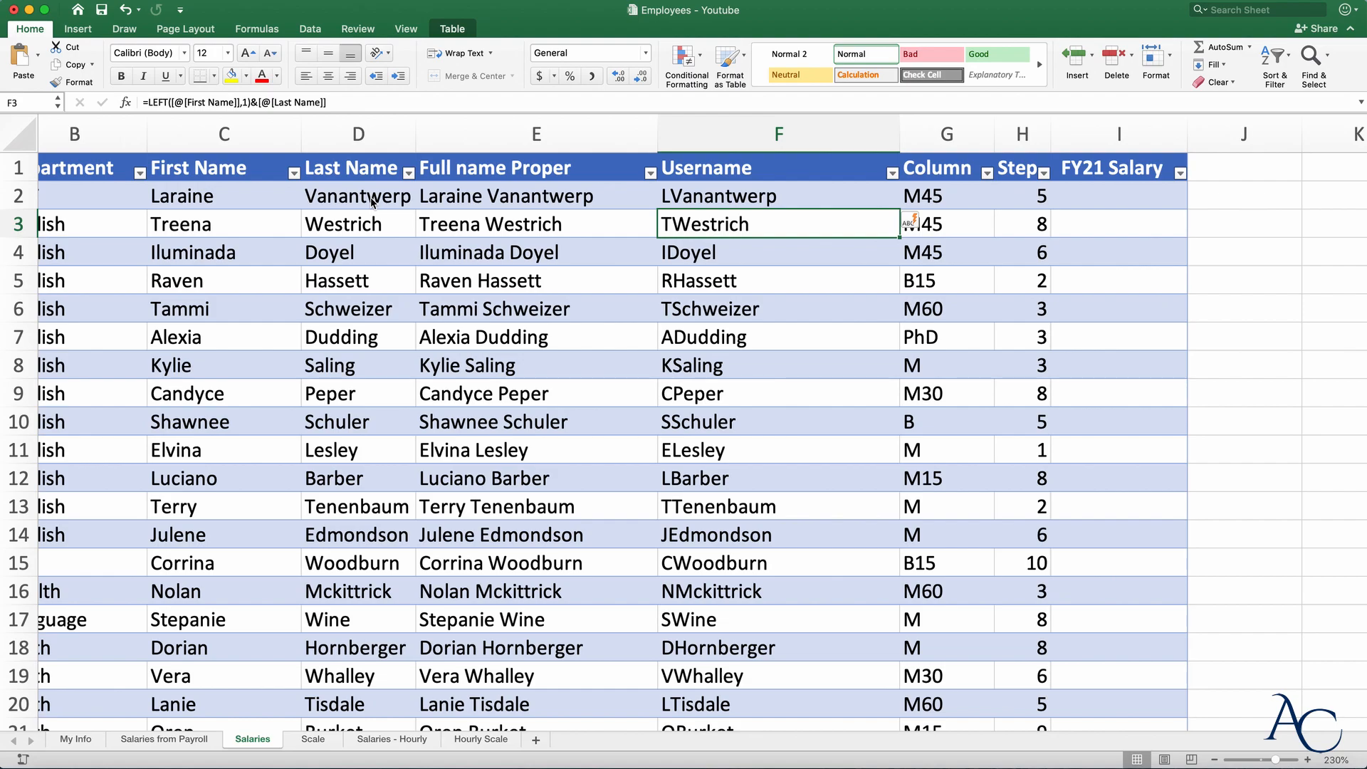
pyautogui.click(691, 197)
pyautogui.doubleClick(673, 196)
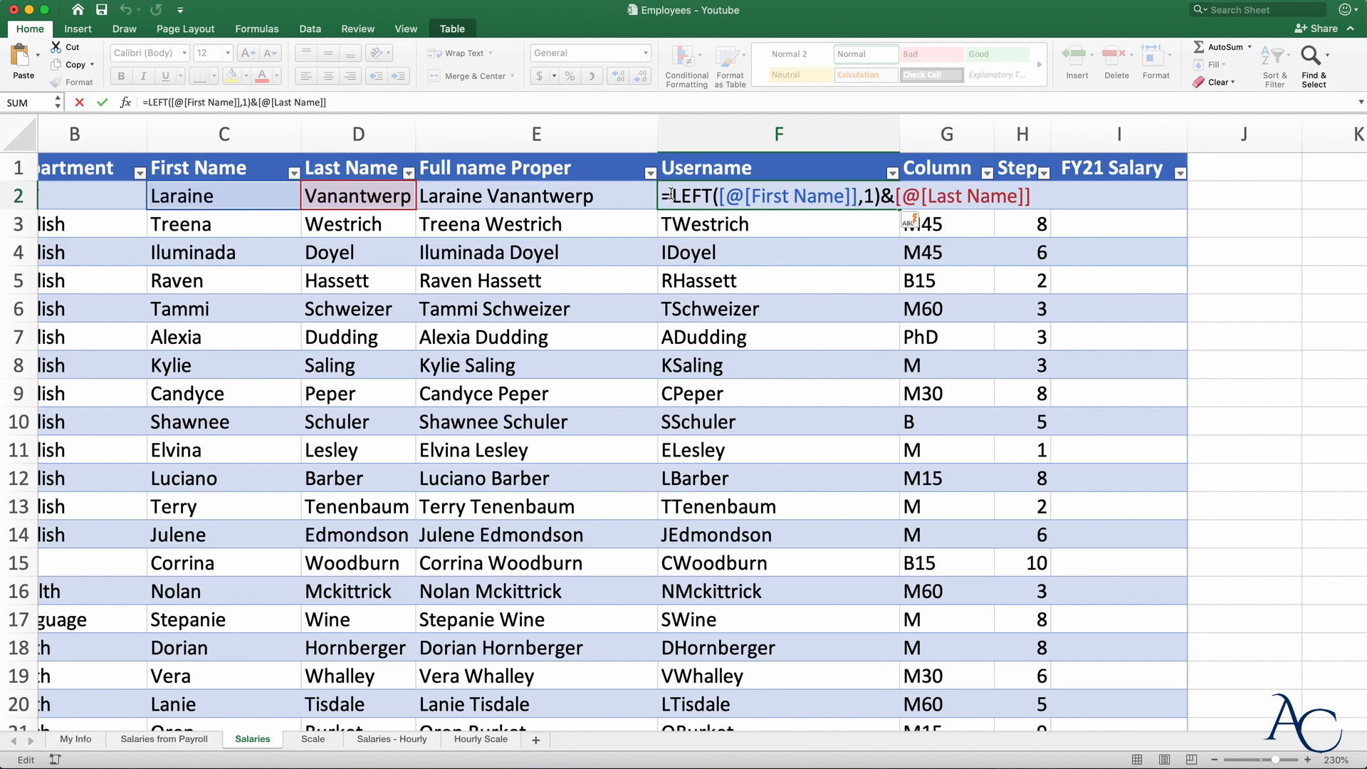
pyautogui.write('LOWE')
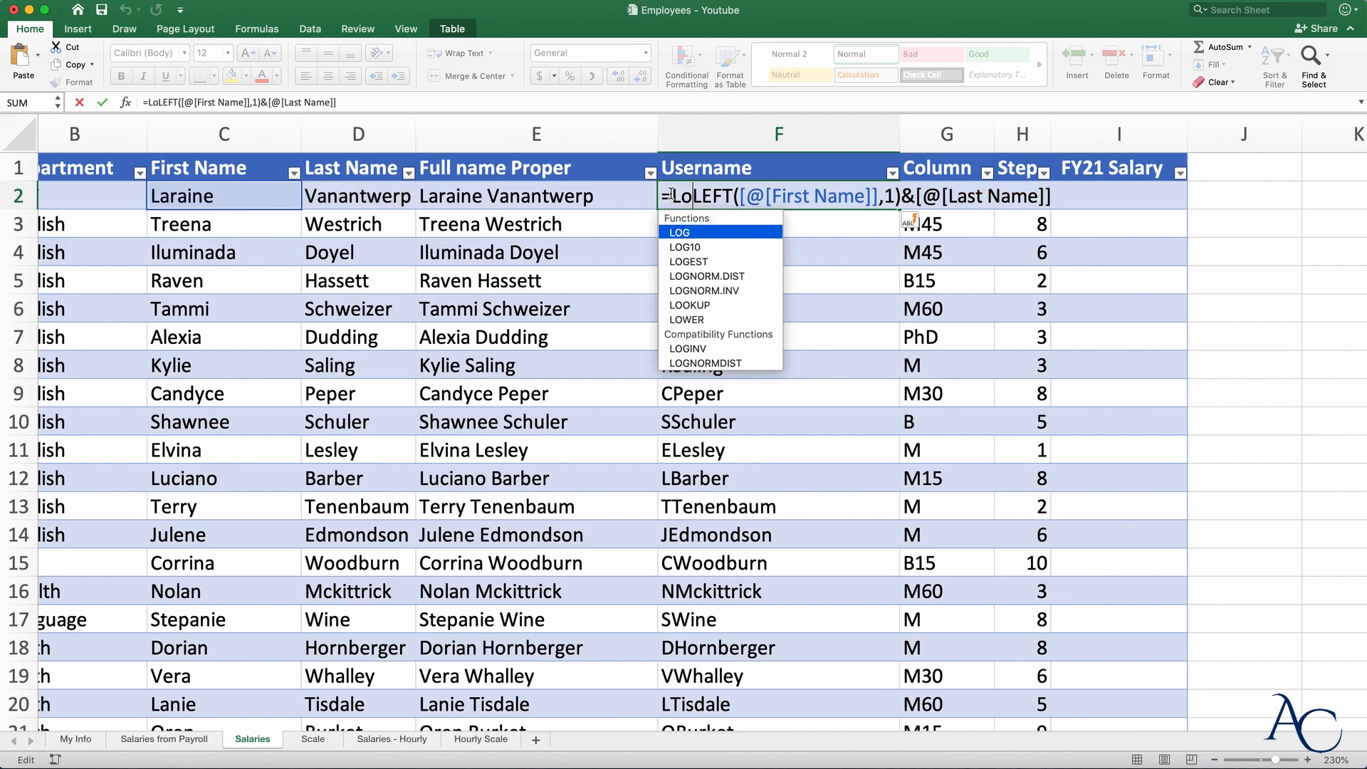
pyautogui.press('Tab')
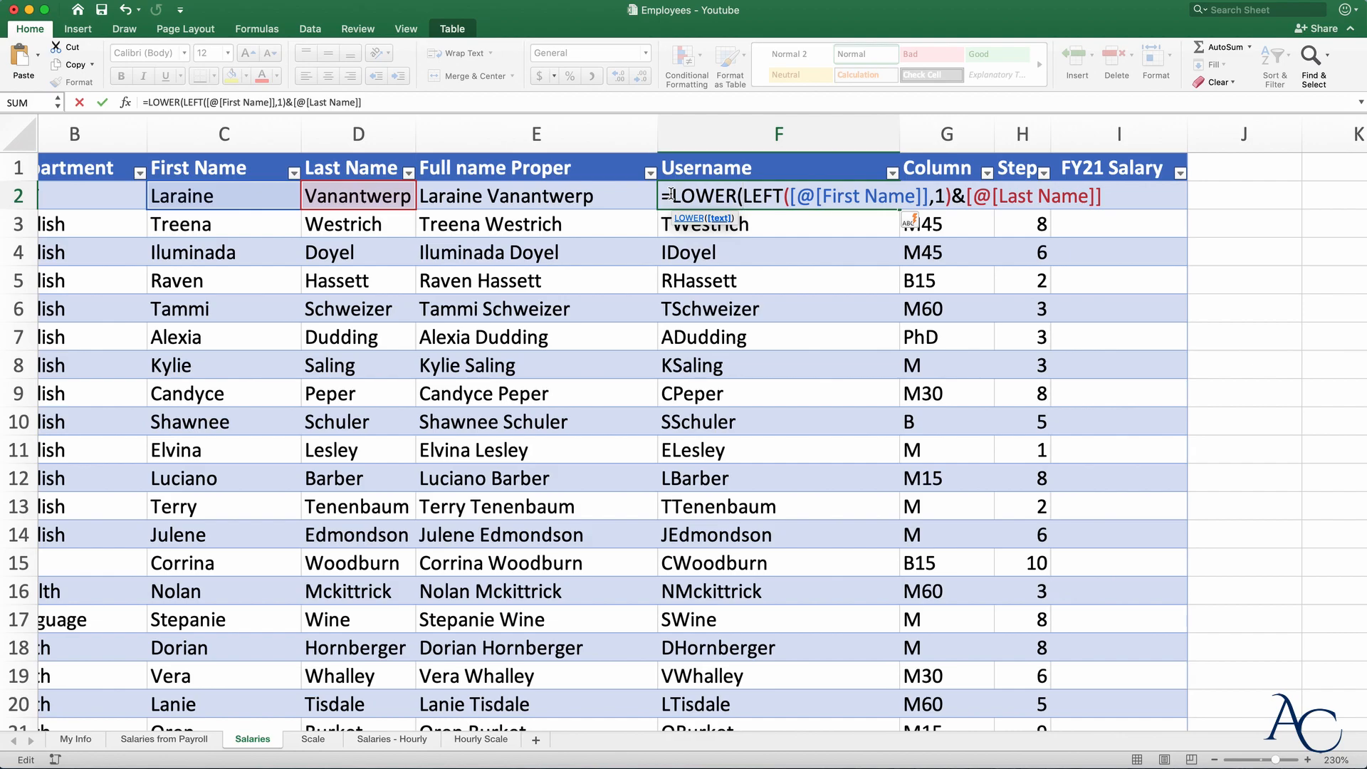
pyautogui.click(1109, 199)
pyautogui.write(')')
pyautogui.press('Return')
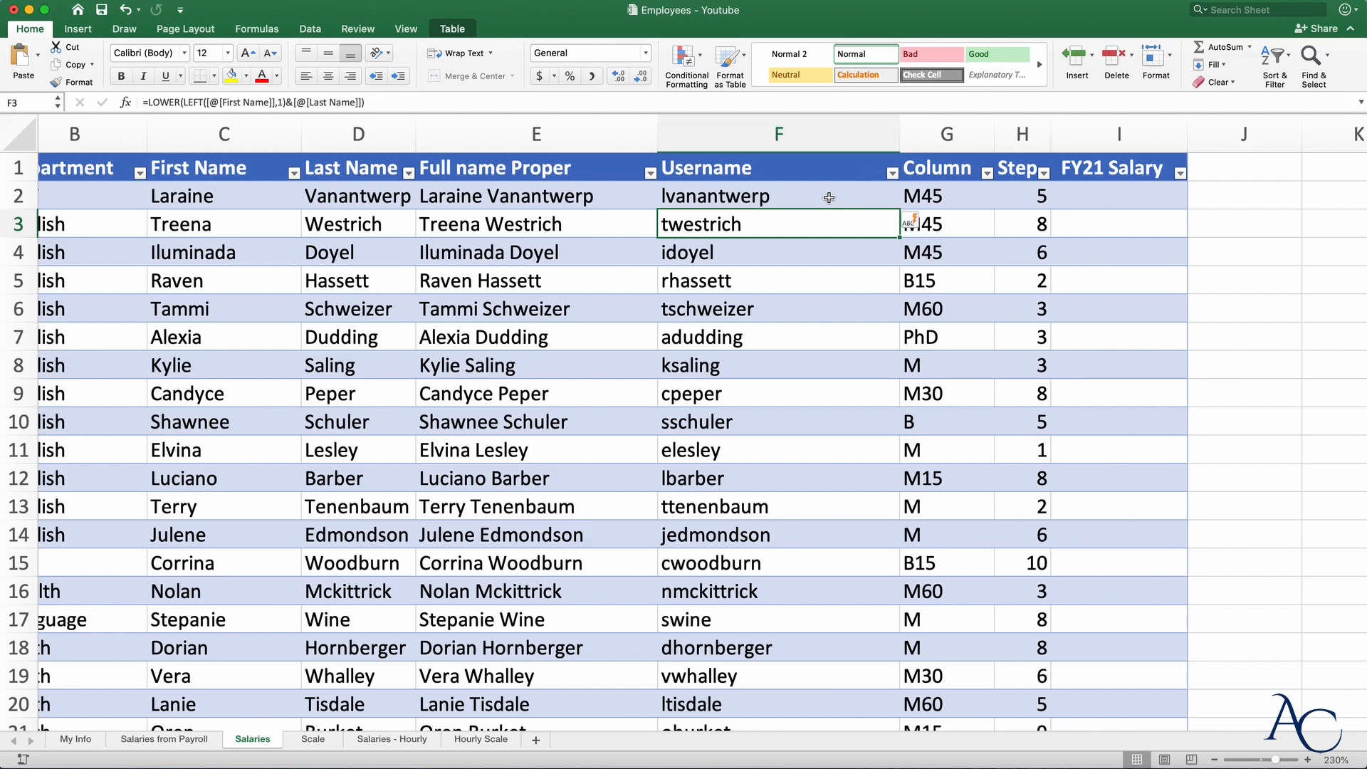
# - Widen the Username column and append "agayevconsulting.com" to the username formula
pyautogui.moveTo(900, 138); pyautogui.dragTo(1059, 139)
pyautogui.click(784, 197)
pyautogui.doubleClick(784, 197)
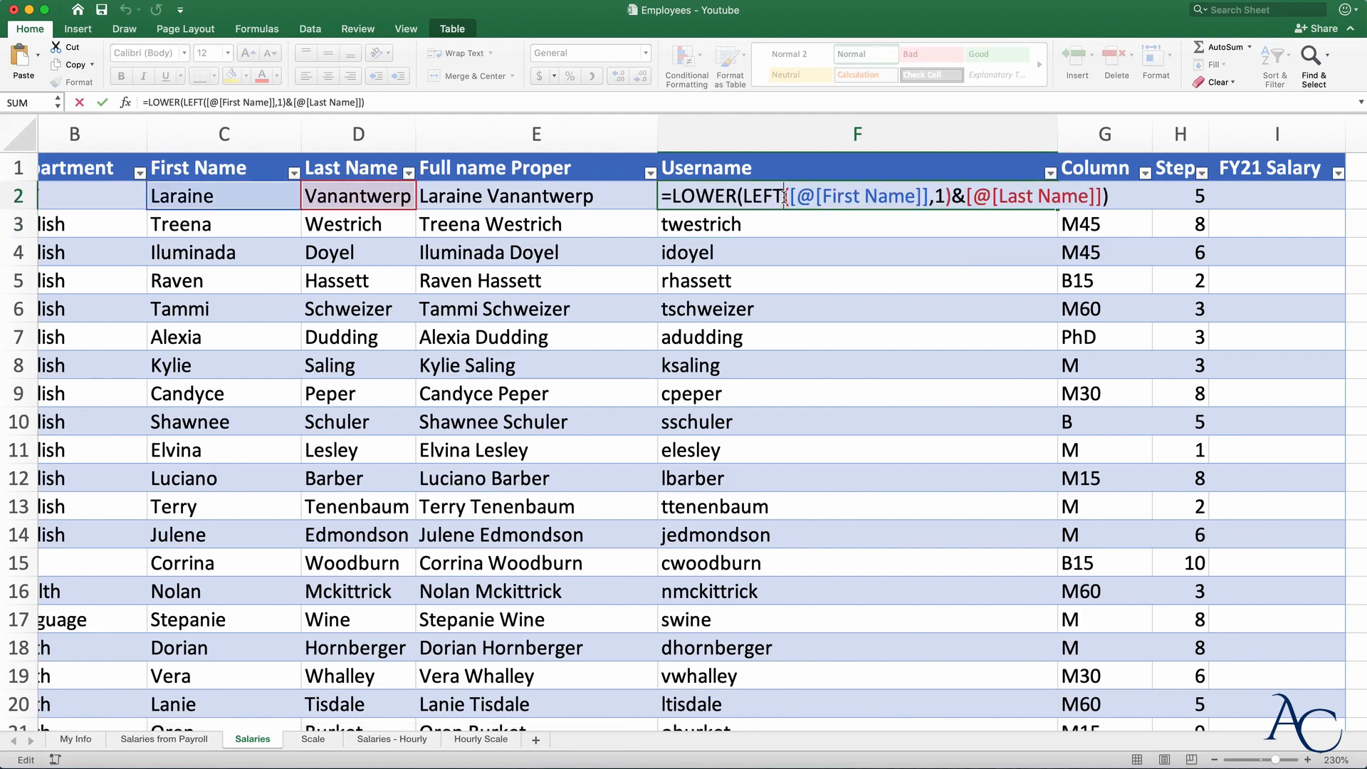
pyautogui.click(1118, 197)
pyautogui.write('&')
pyautogui.write('"agayev')
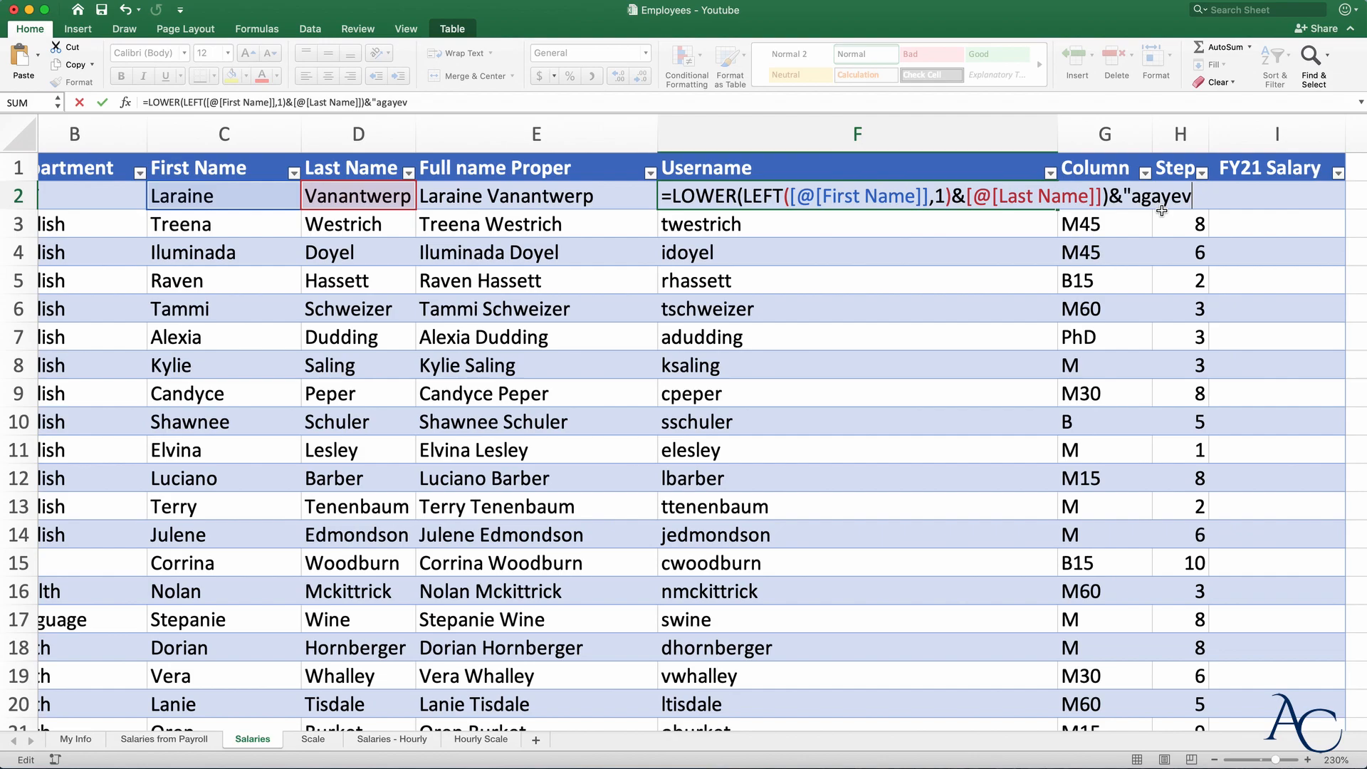
pyautogui.write('consulting.com"')
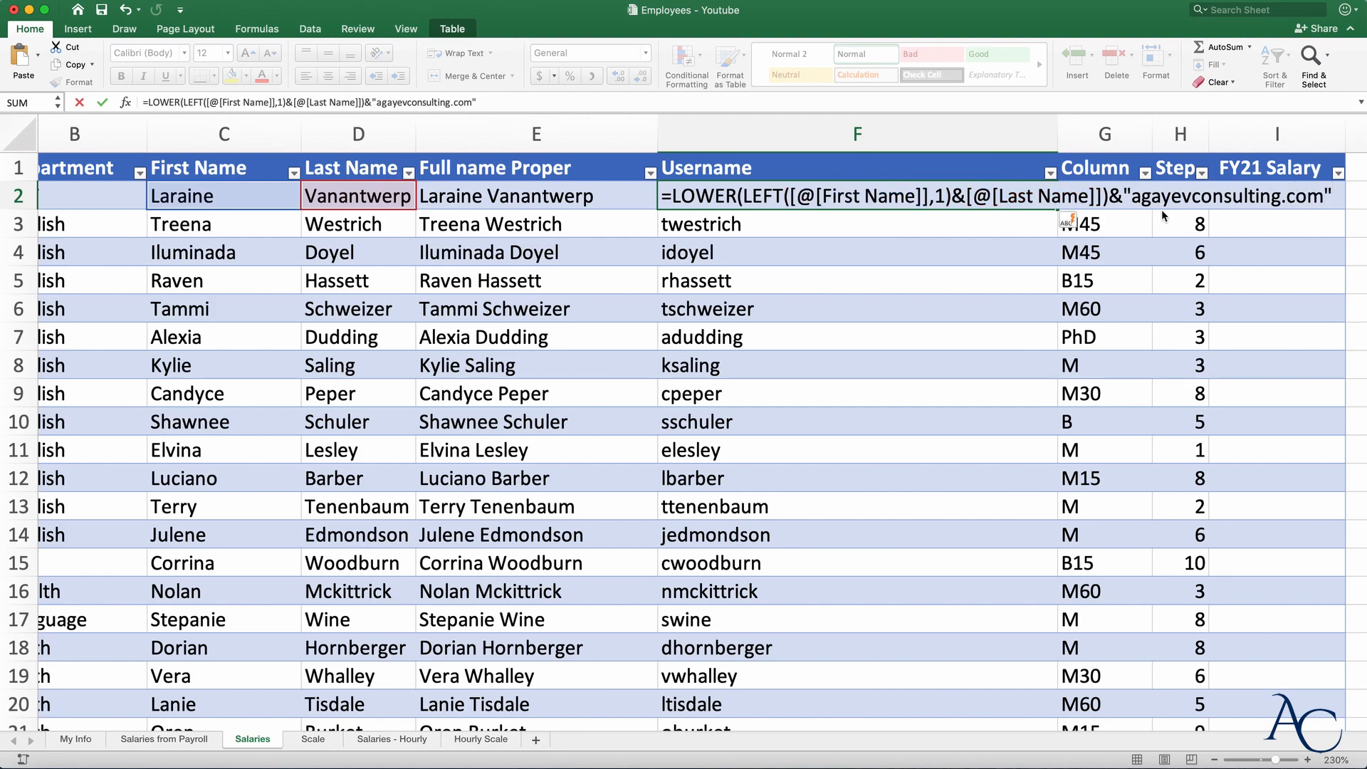
pyautogui.press('Return')
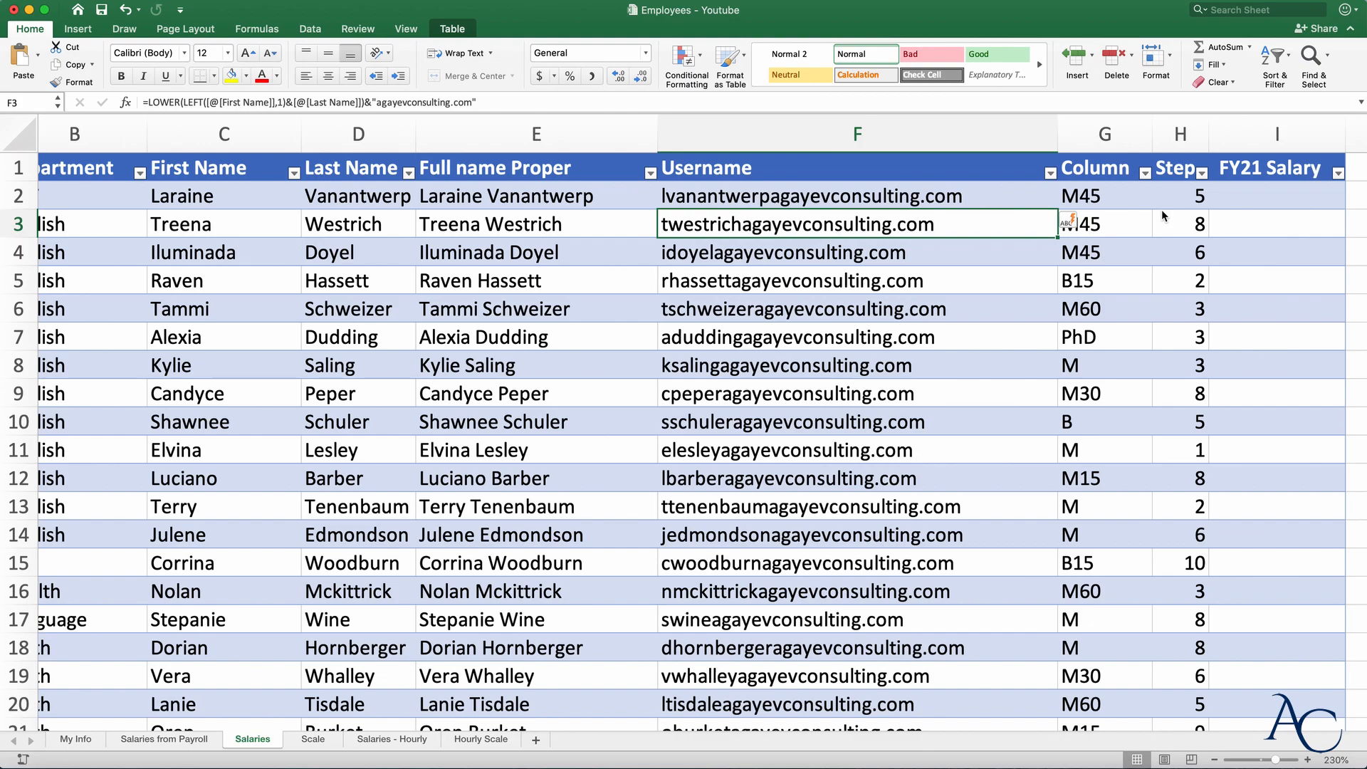
pyautogui.doubleClick(784, 199)
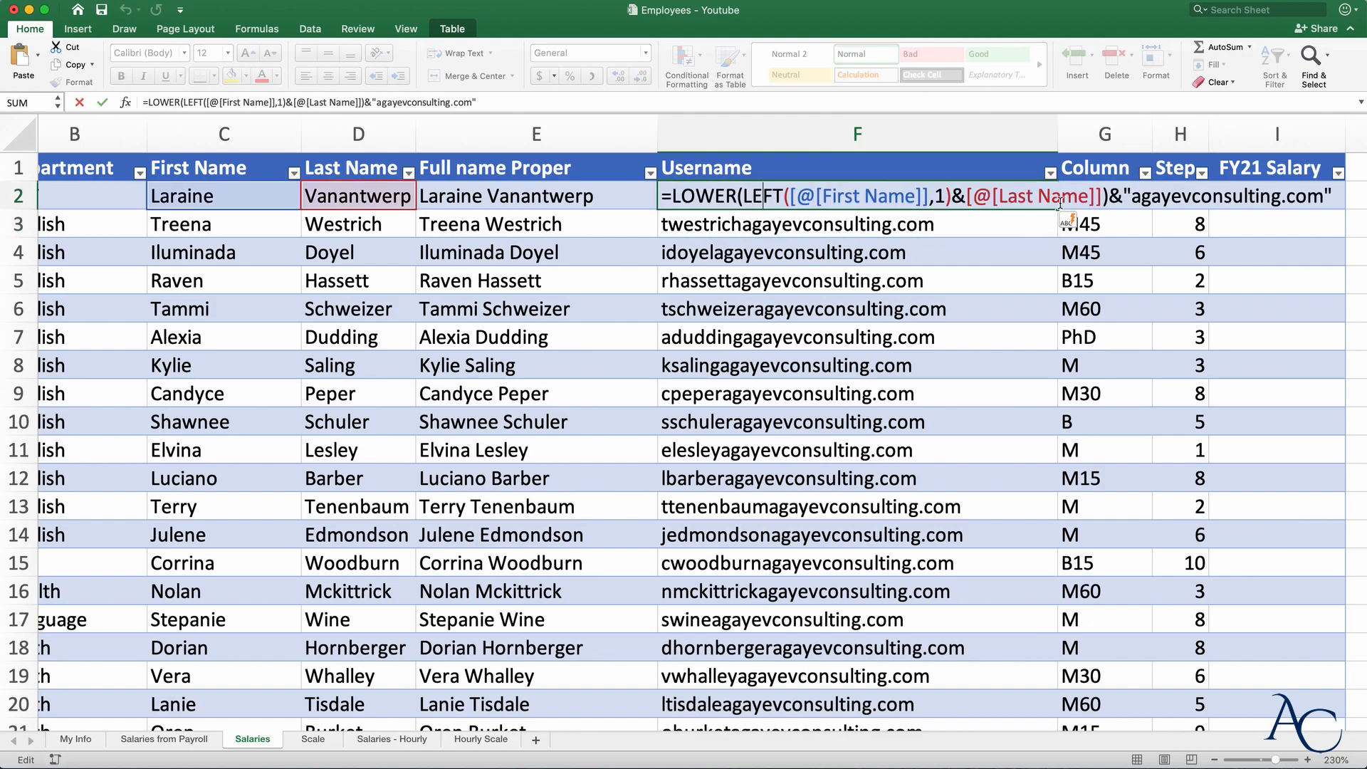
pyautogui.click(1130, 193)
pyautogui.write('@')
pyautogui.press('Return')
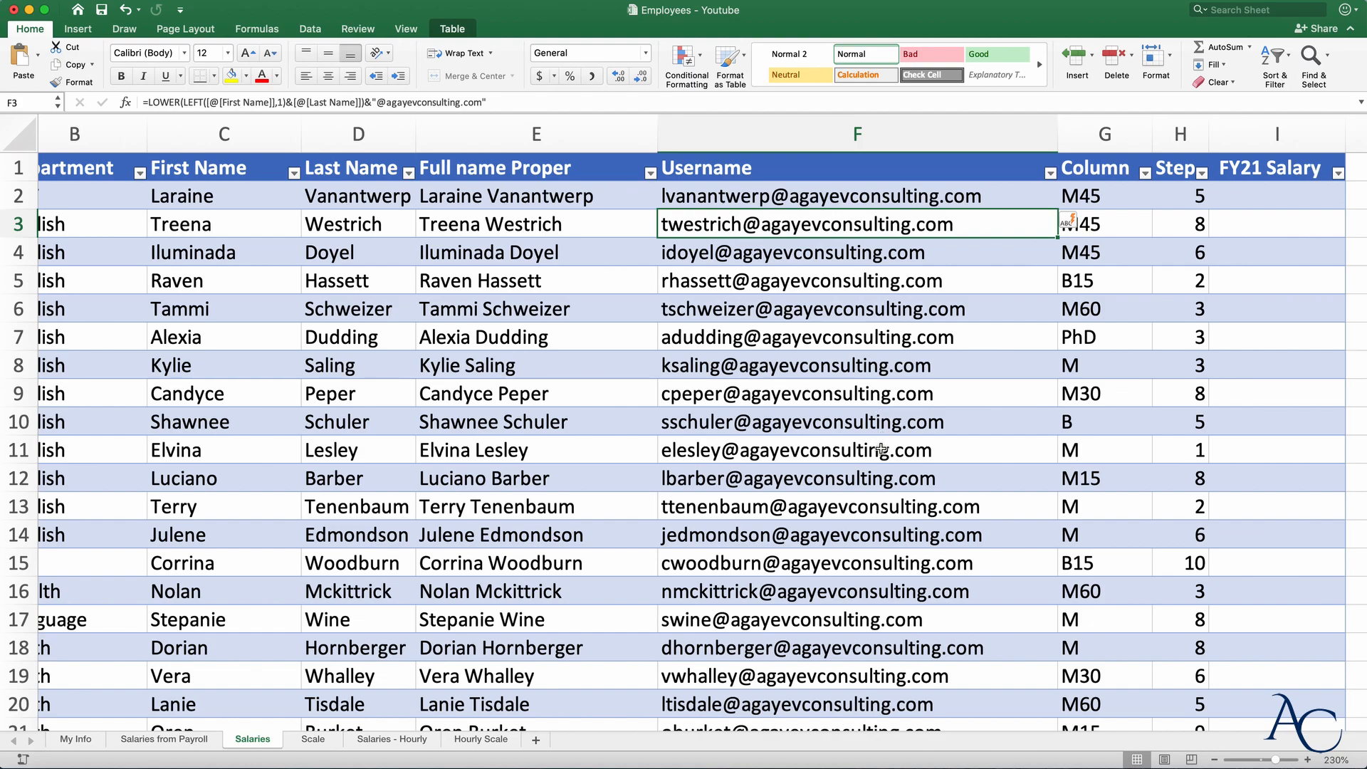
# - Delete the Username column from the staff table
pyautogui.click(811, 129)
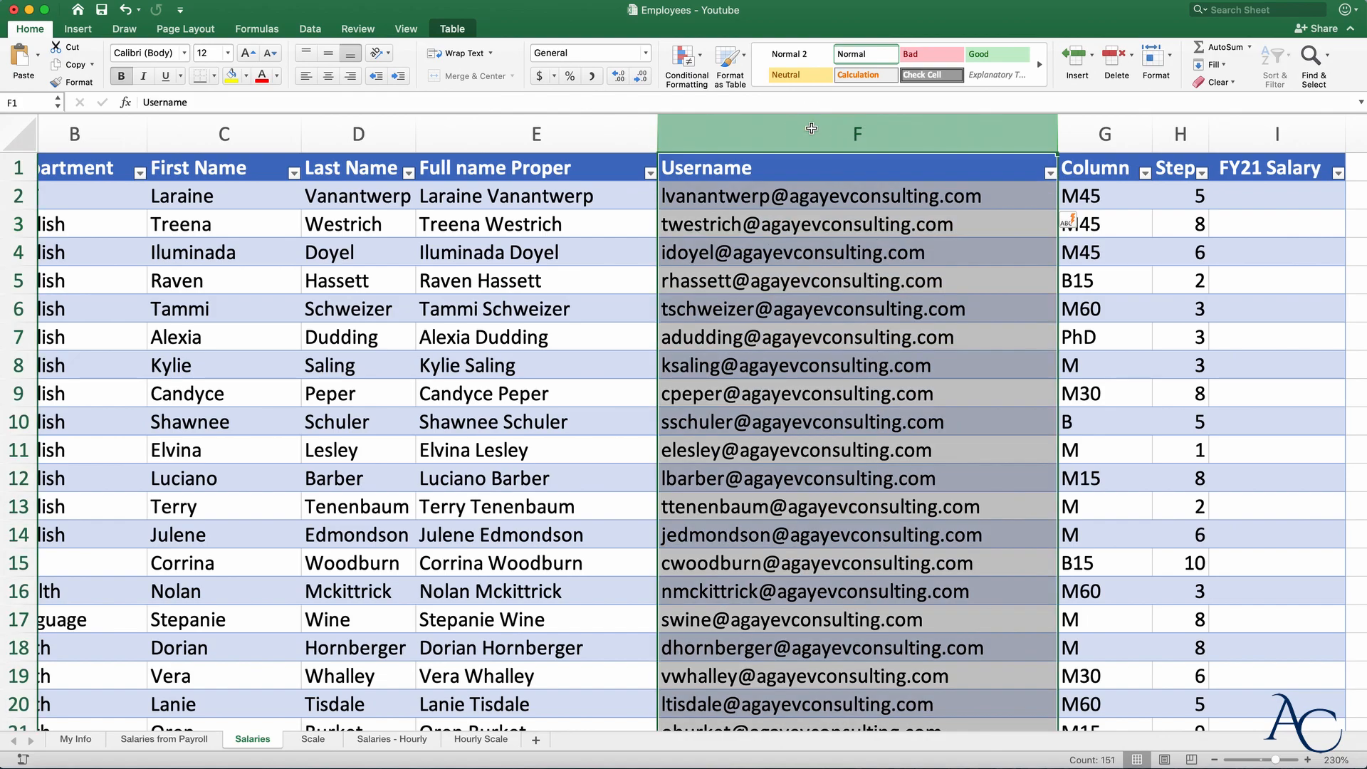
pyautogui.rightClick(816, 322)
pyautogui.click(861, 411)
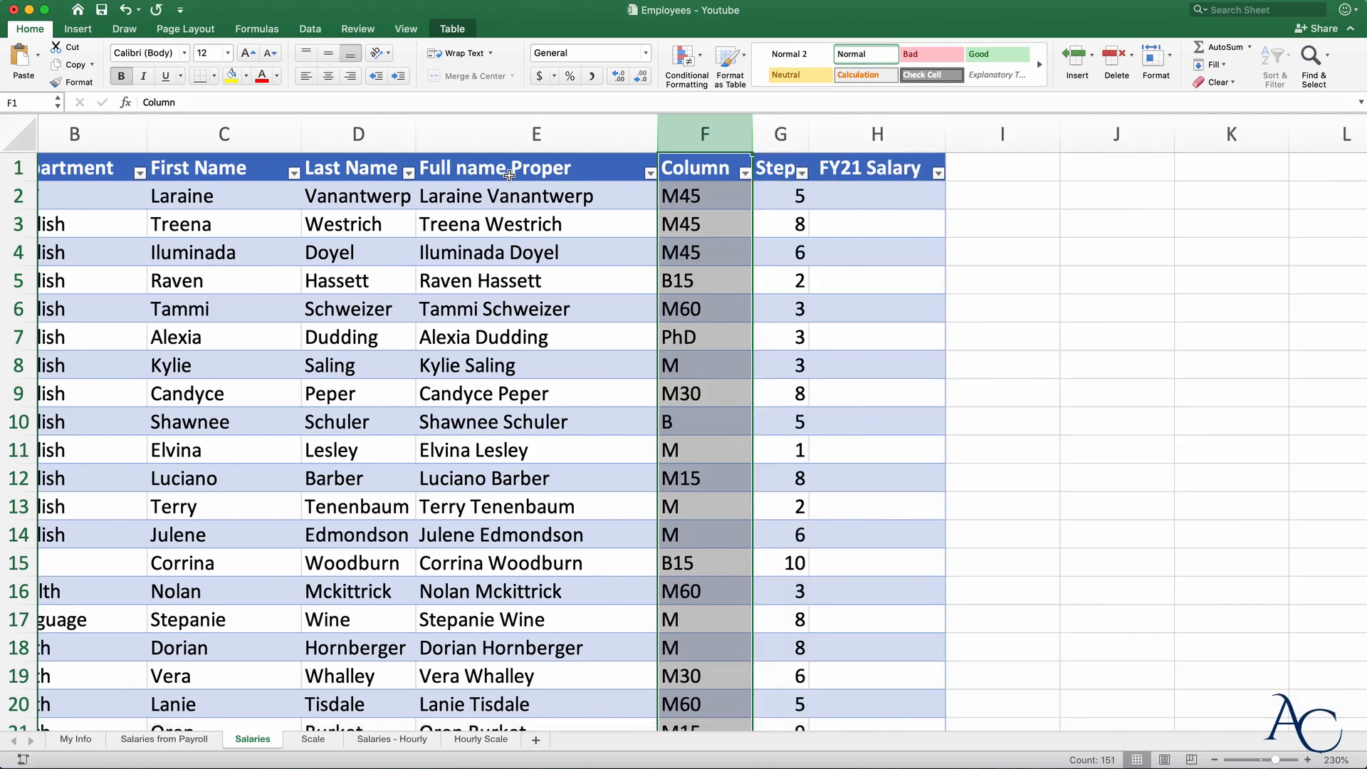
# - Rename the Full name Proper header to Full name and resize that column
pyautogui.click(581, 171)
pyautogui.doubleClick(581, 171)
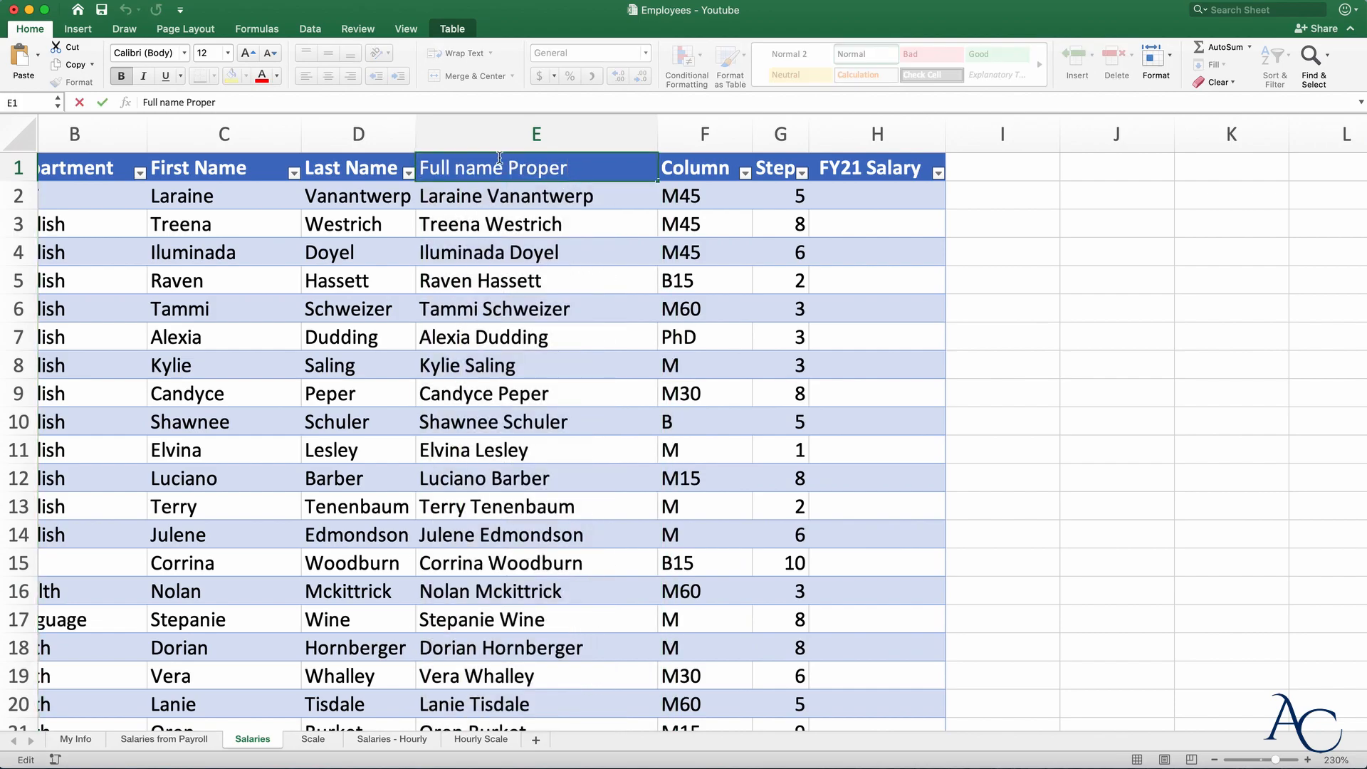
pyautogui.moveTo(506, 165); pyautogui.dragTo(611, 165)
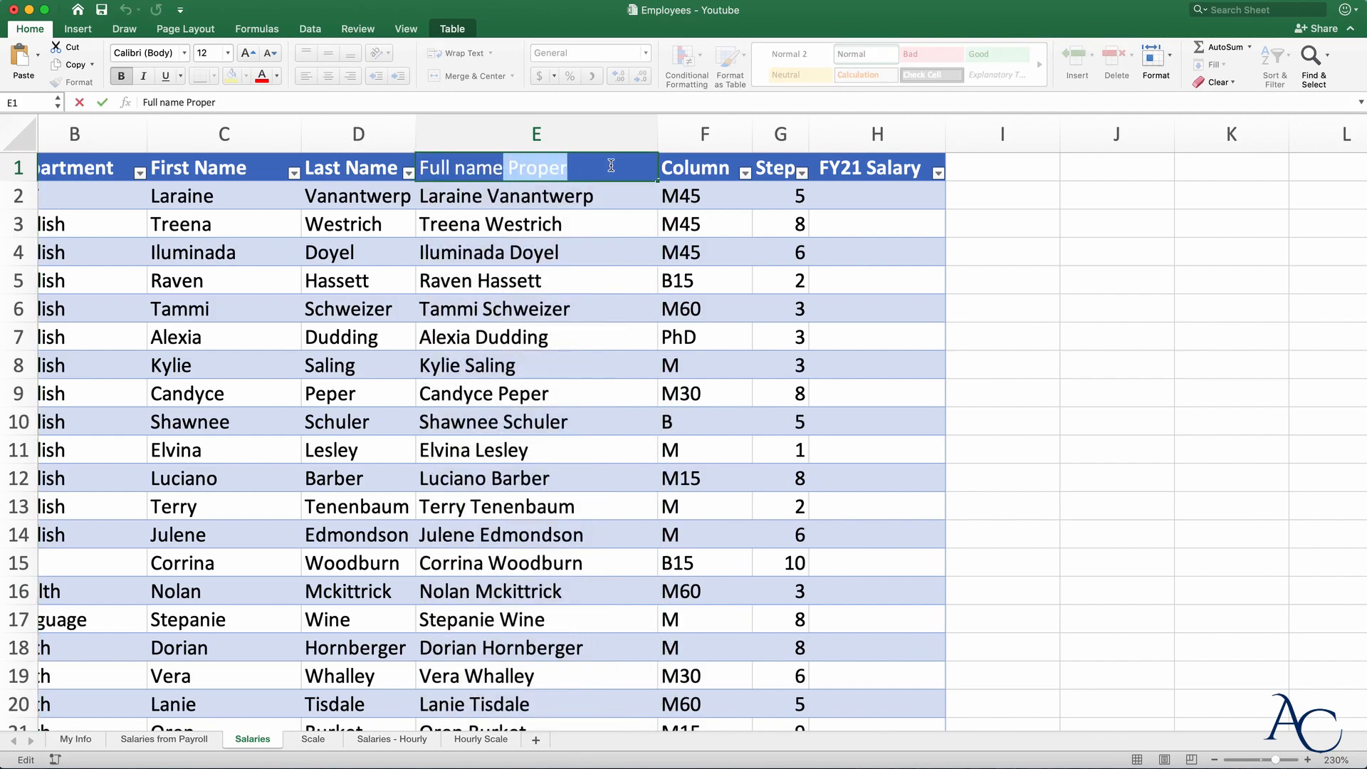
pyautogui.press('BackSpace')
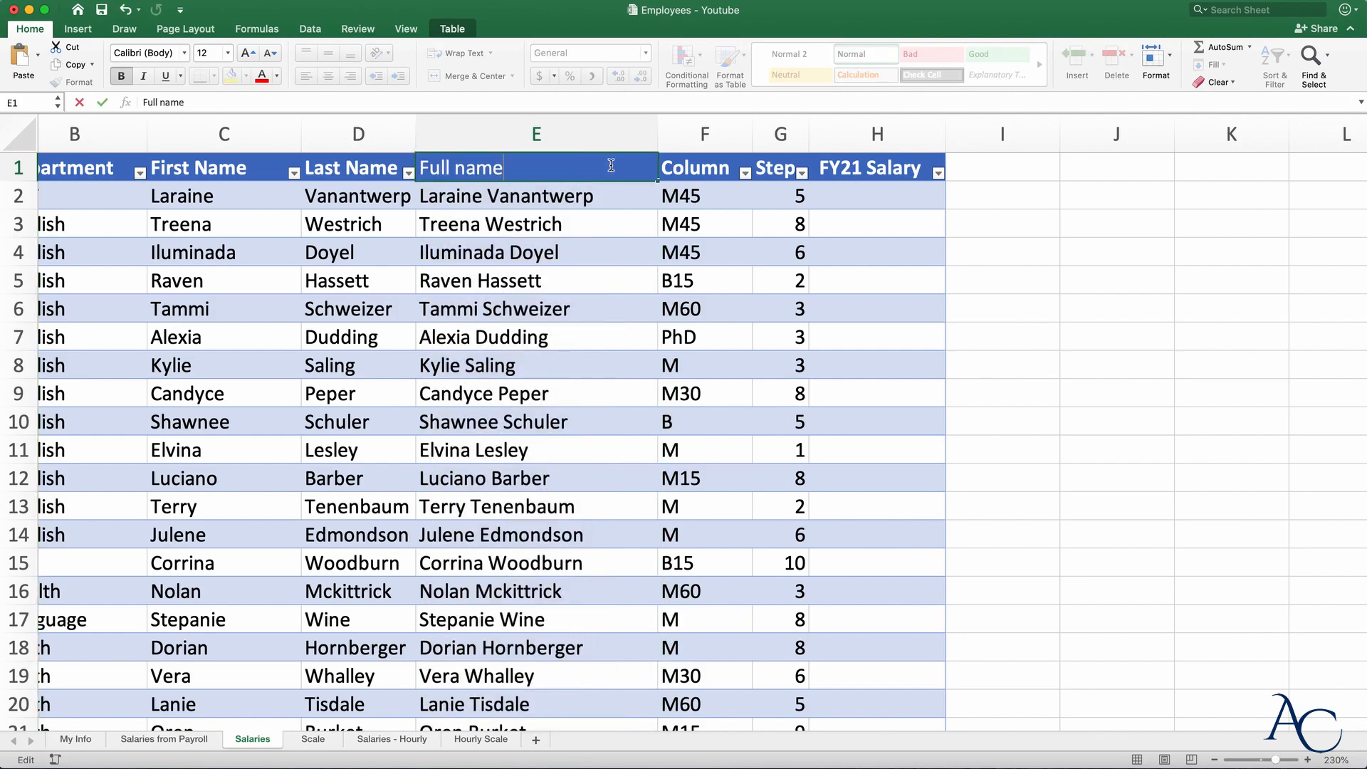
pyautogui.press('Return')
pyautogui.moveTo(661, 131); pyautogui.dragTo(467, 134)
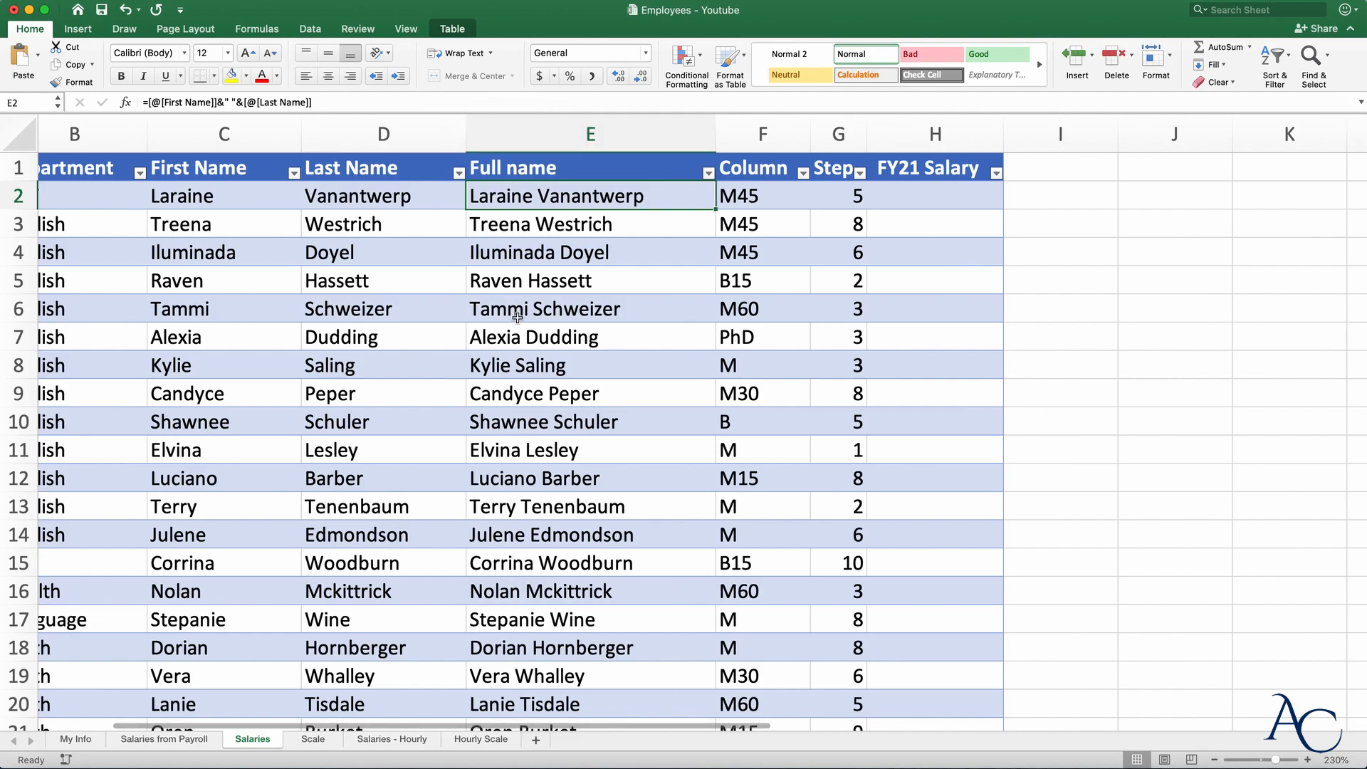